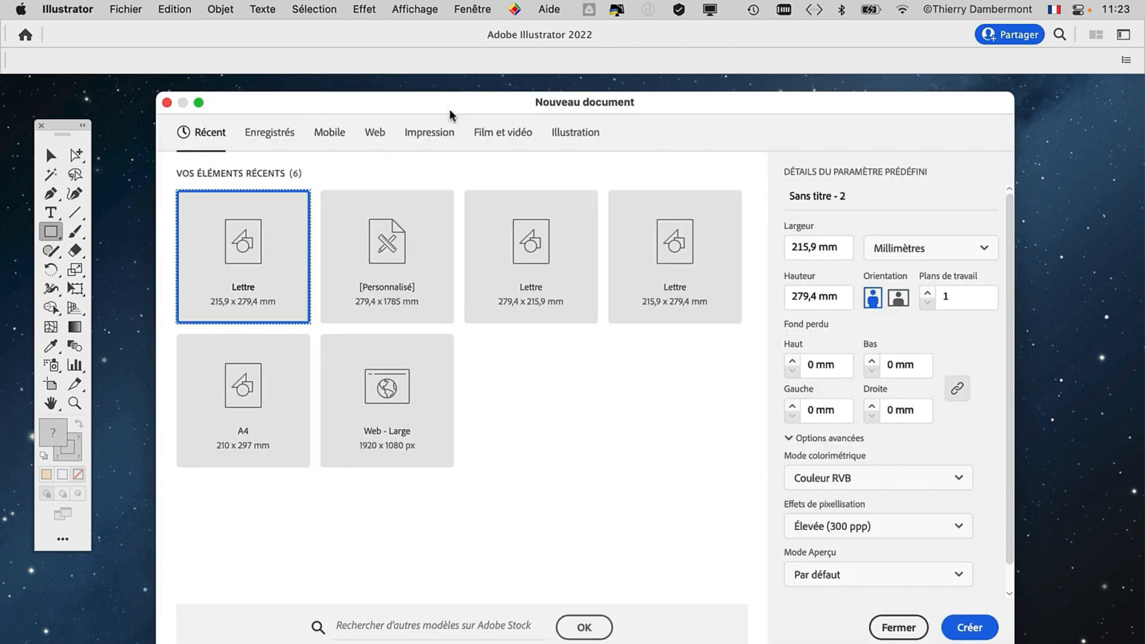
# Show the print presets for the new document
pyautogui.moveTo(449, 114); pyautogui.dragTo(434, 107)
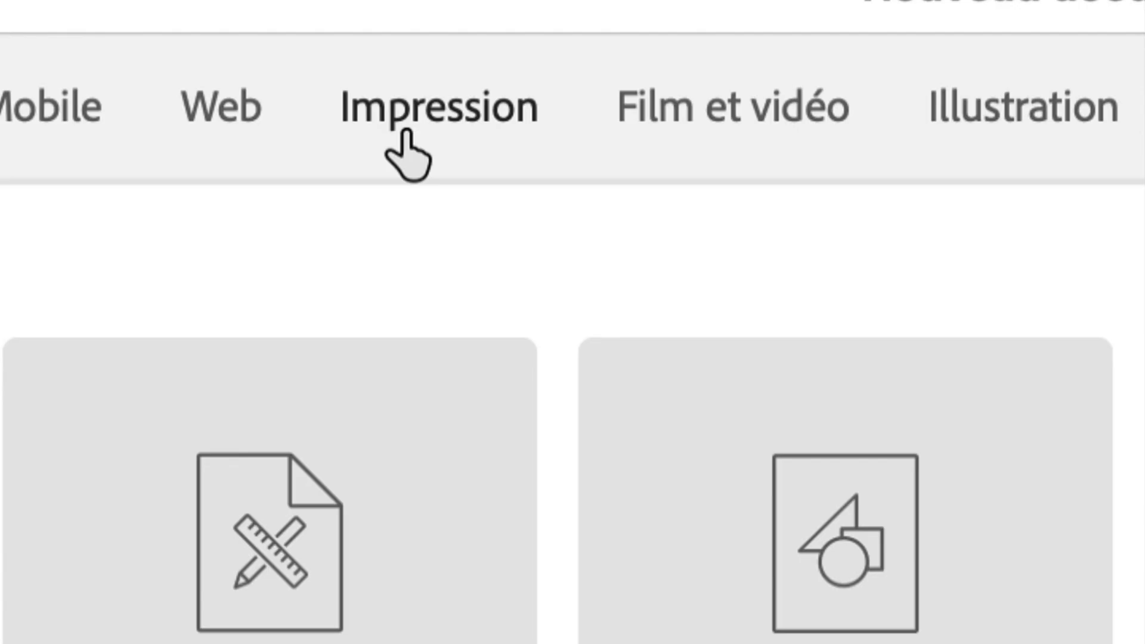
pyautogui.click(408, 157)
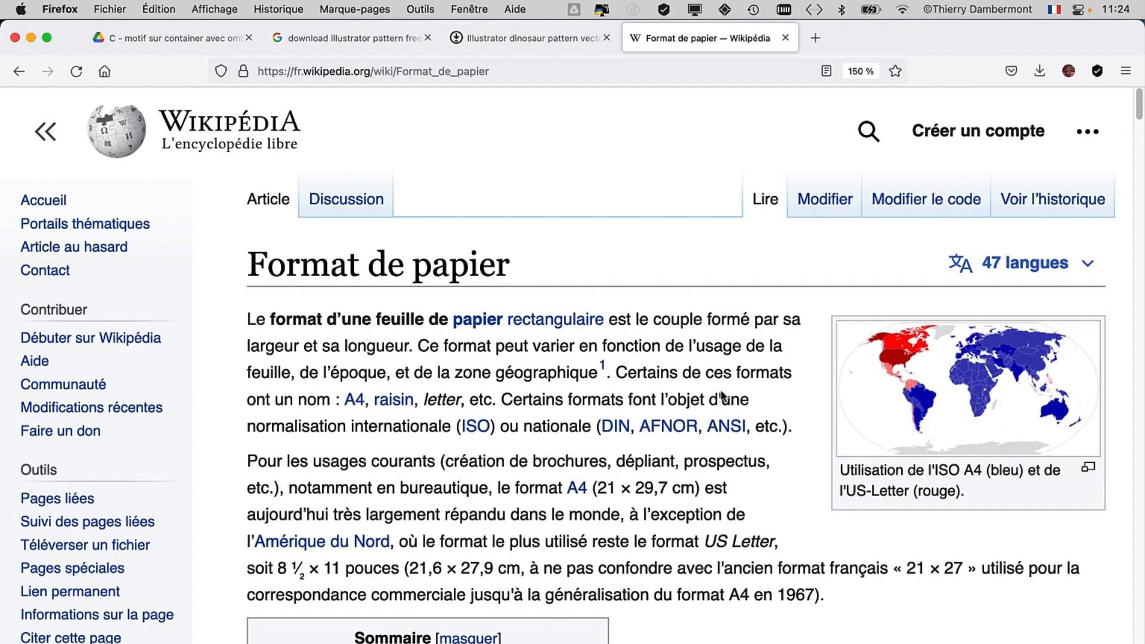
# Switch to Firefox and examine the enlarged world map of A4 and US Letter use in the Wikipedia paper format article
pyautogui.click(930, 389)
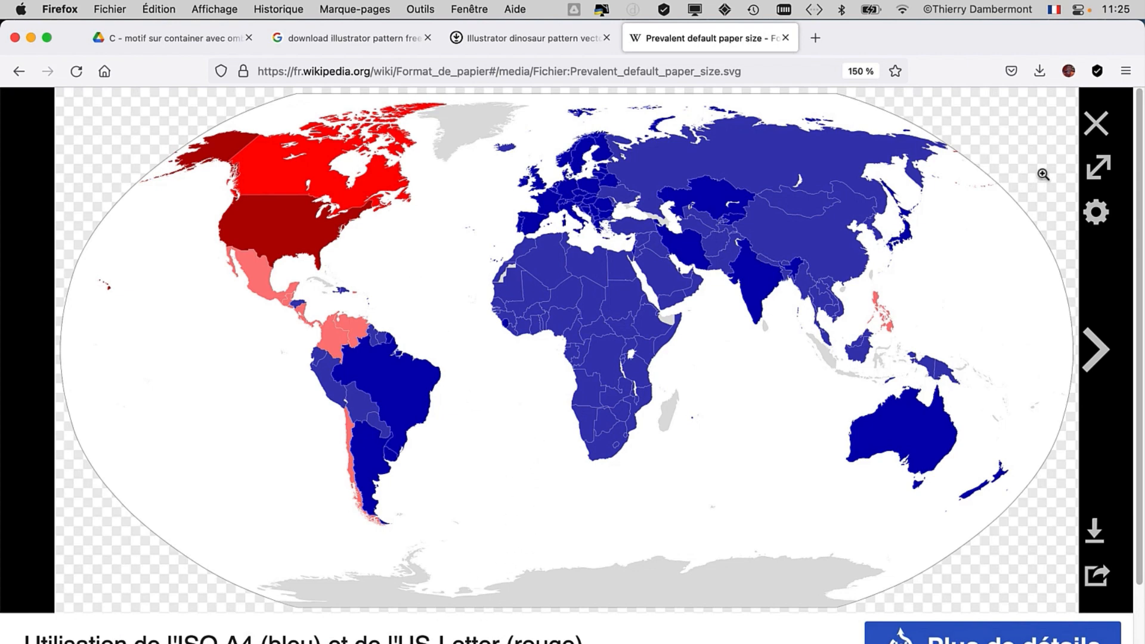
pyautogui.click(1103, 127)
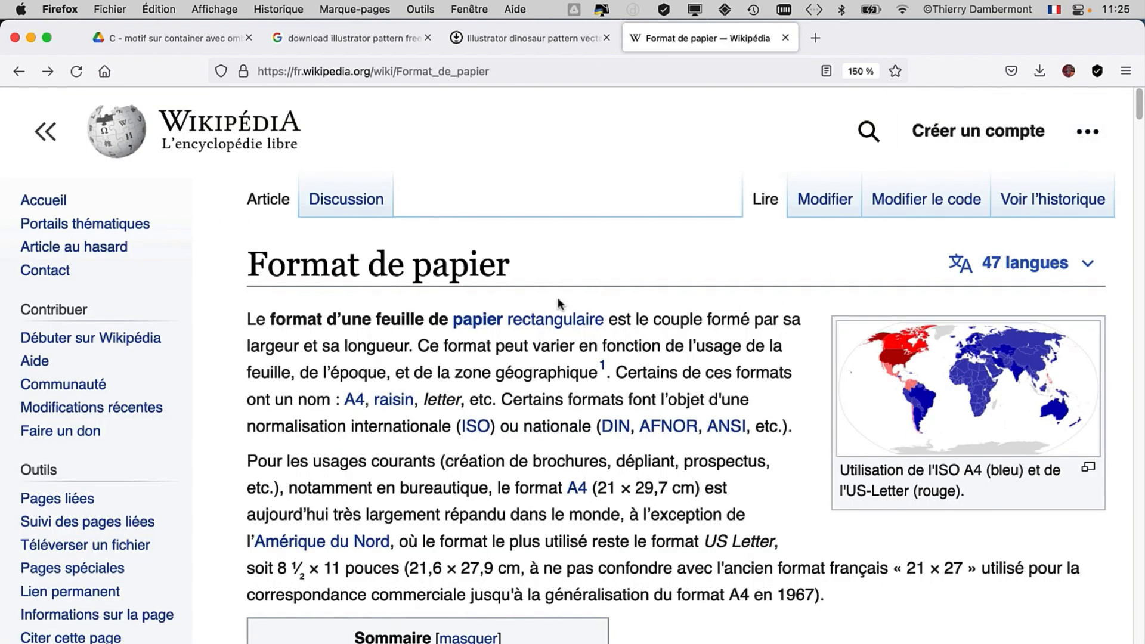
pyautogui.click(972, 383)
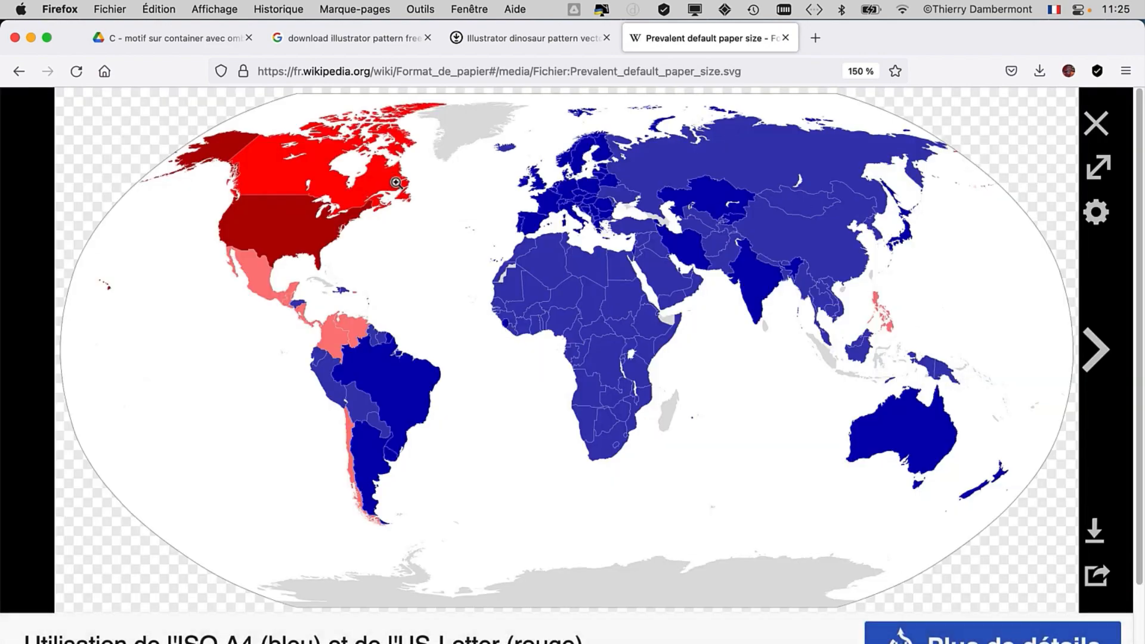
pyautogui.click(19, 71)
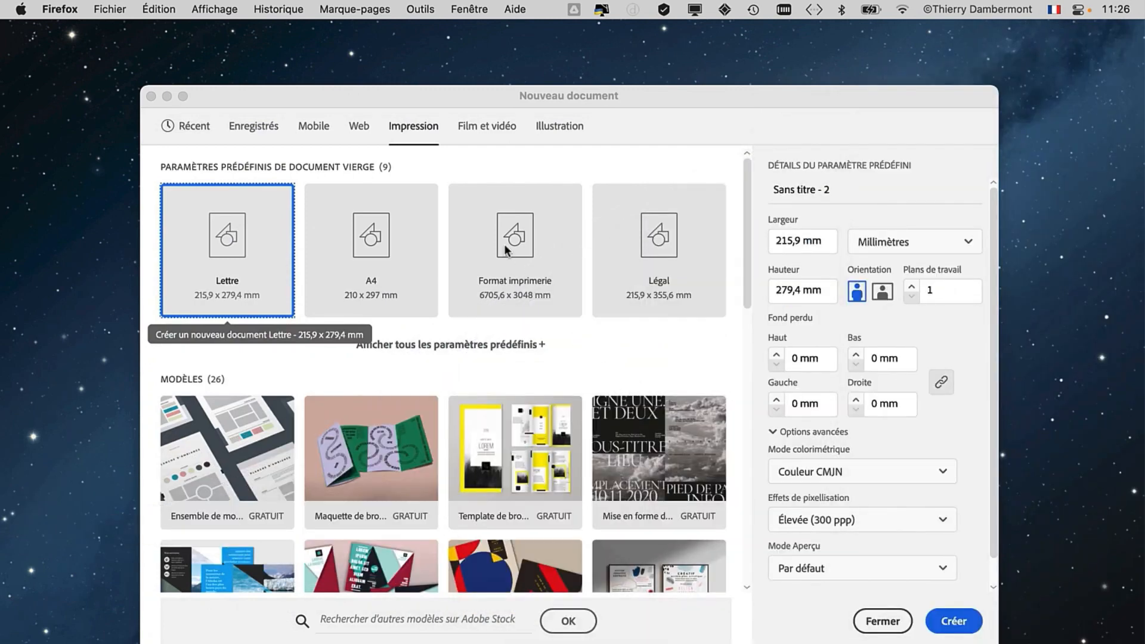
# Switch back to Illustrator and create a portrait Lettre print document, 215,9 x 279,4 mm, in Couleur RVB mode
pyautogui.click(572, 97)
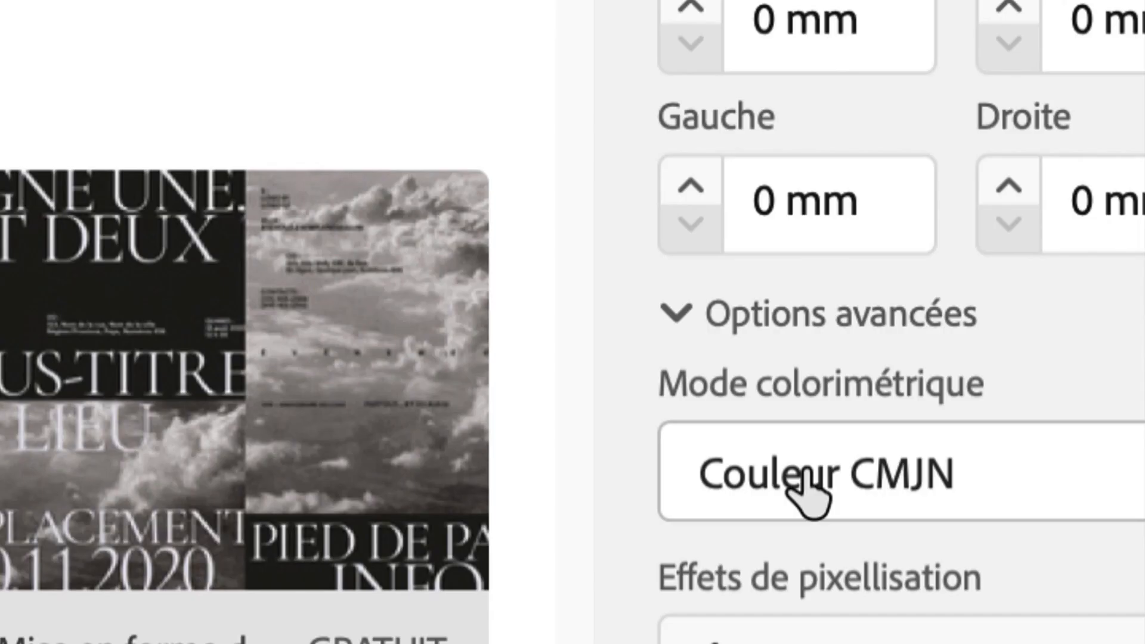
pyautogui.click(806, 475)
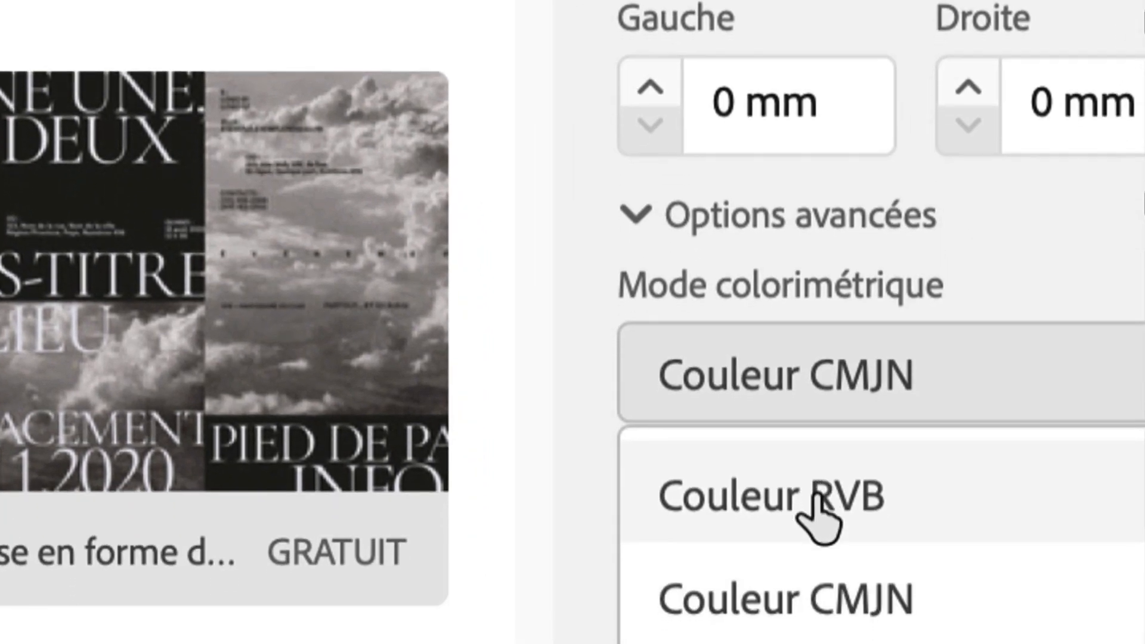
pyautogui.click(816, 495)
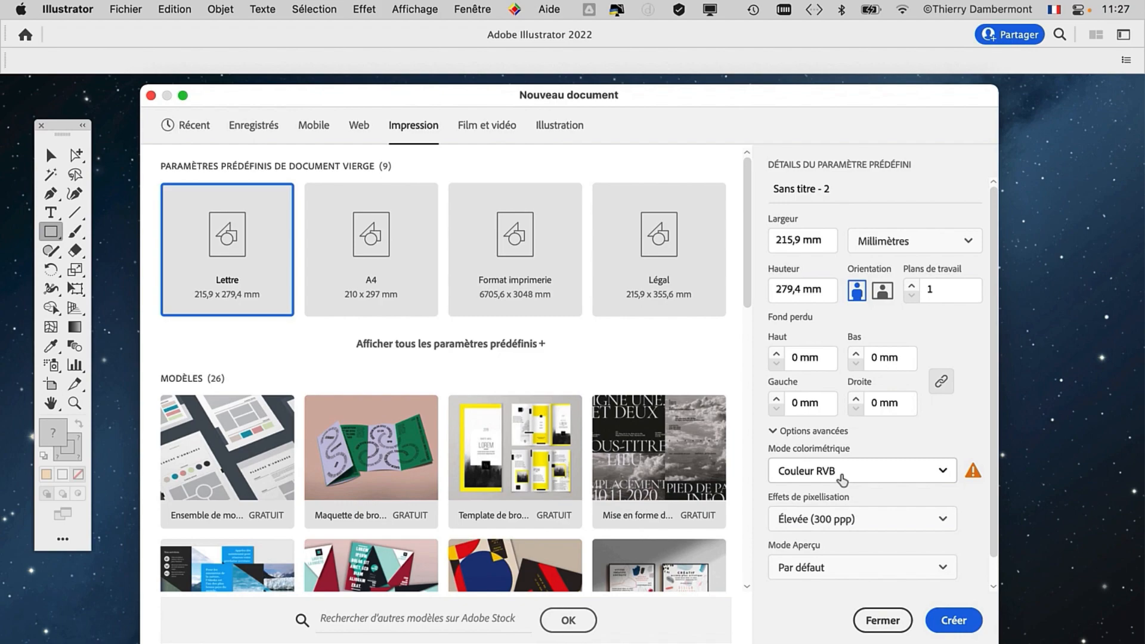
pyautogui.moveTo(974, 475)
pyautogui.moveTo(973, 475)
pyautogui.click(961, 622)
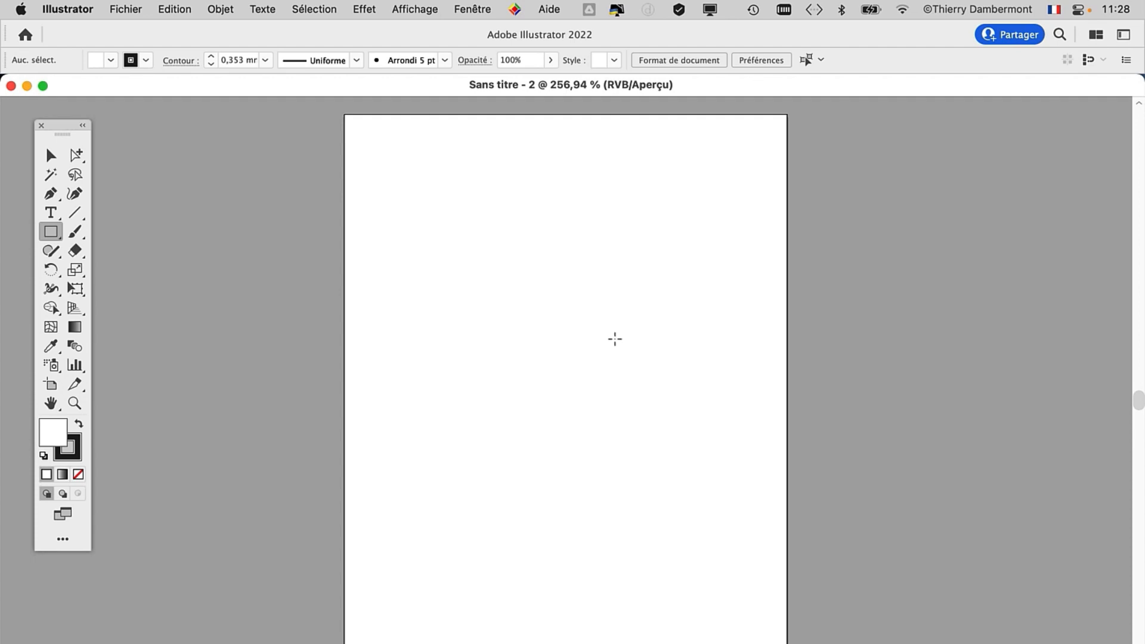
# Show the transparency grid in the document
pyautogui.click(424, 9)
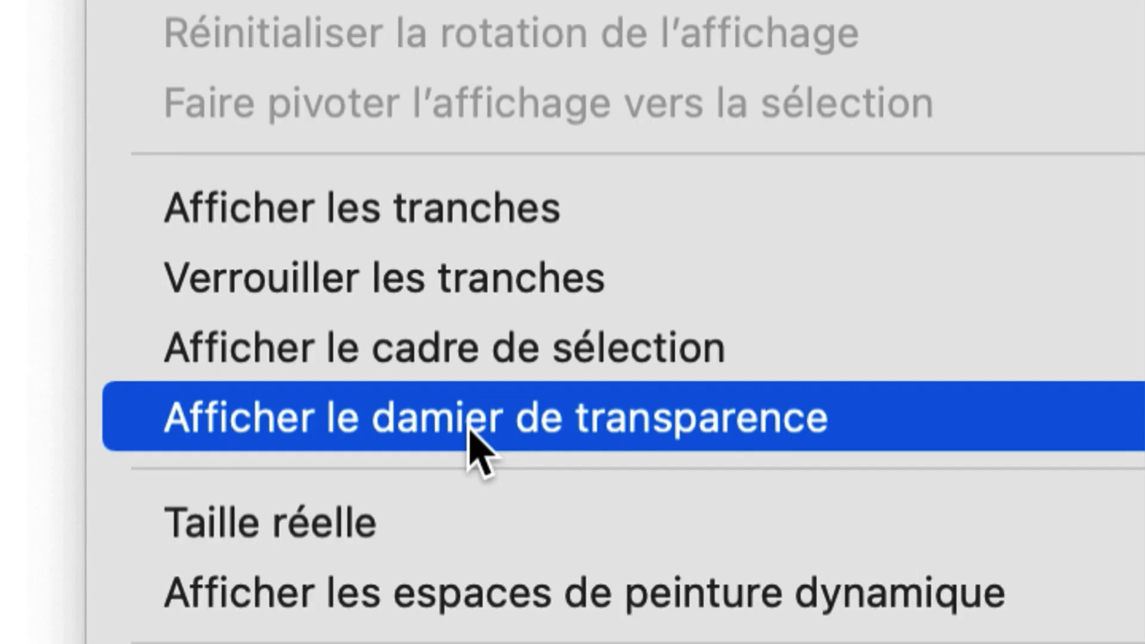
pyautogui.click(470, 427)
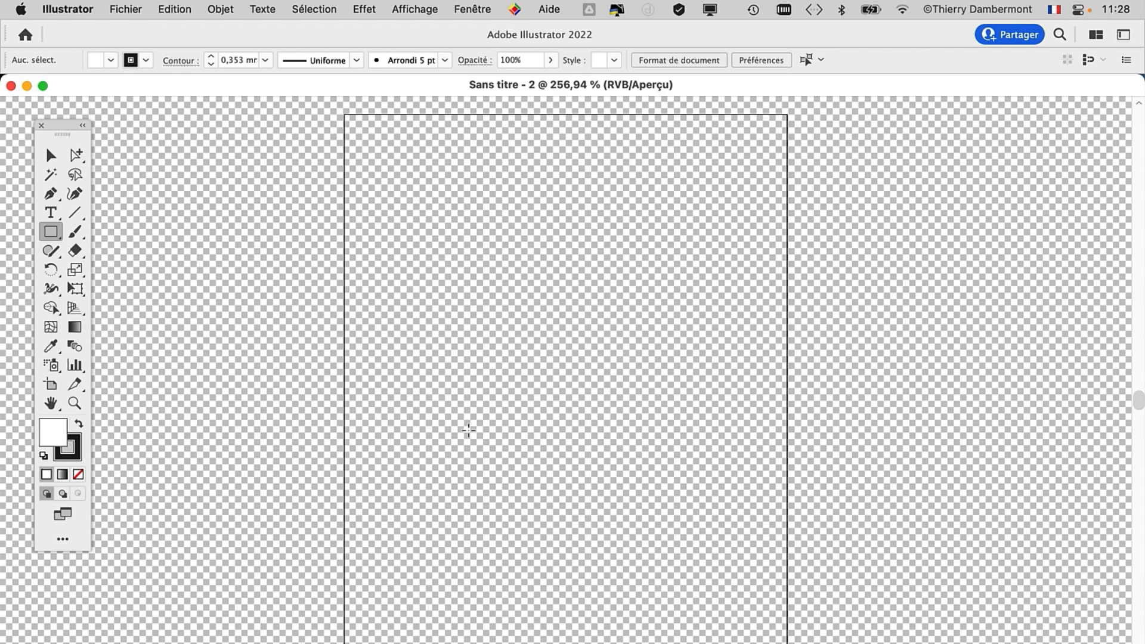
# Set the document's transparency grid size to Grande and its colour to Moyenne
pyautogui.click(79, 9)
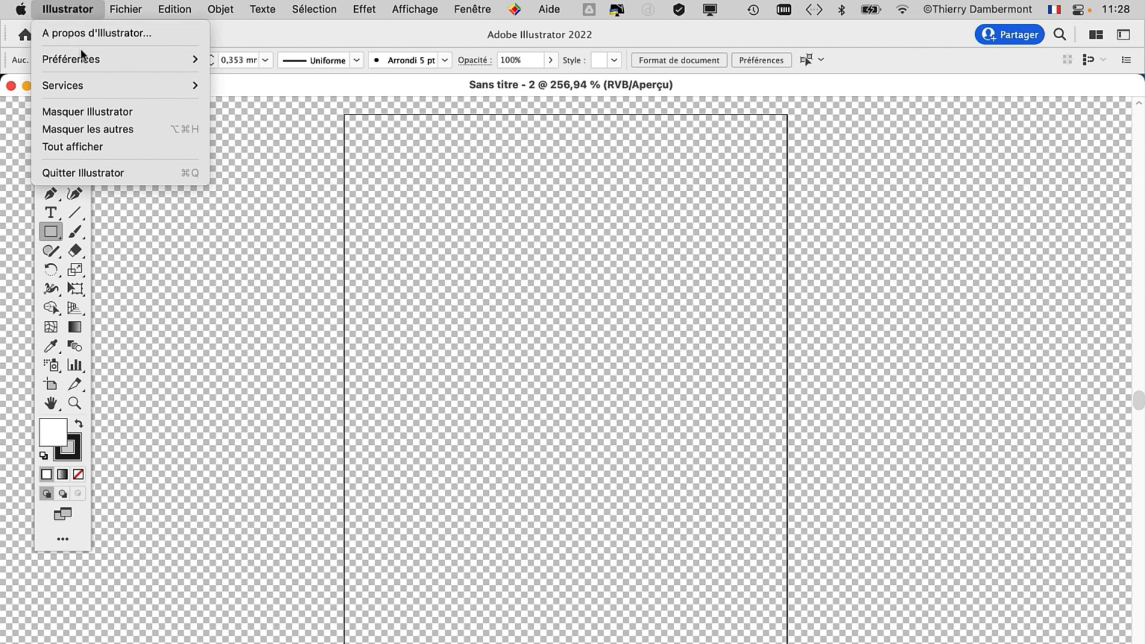
pyautogui.moveTo(85, 64)
pyautogui.moveTo(132, 7)
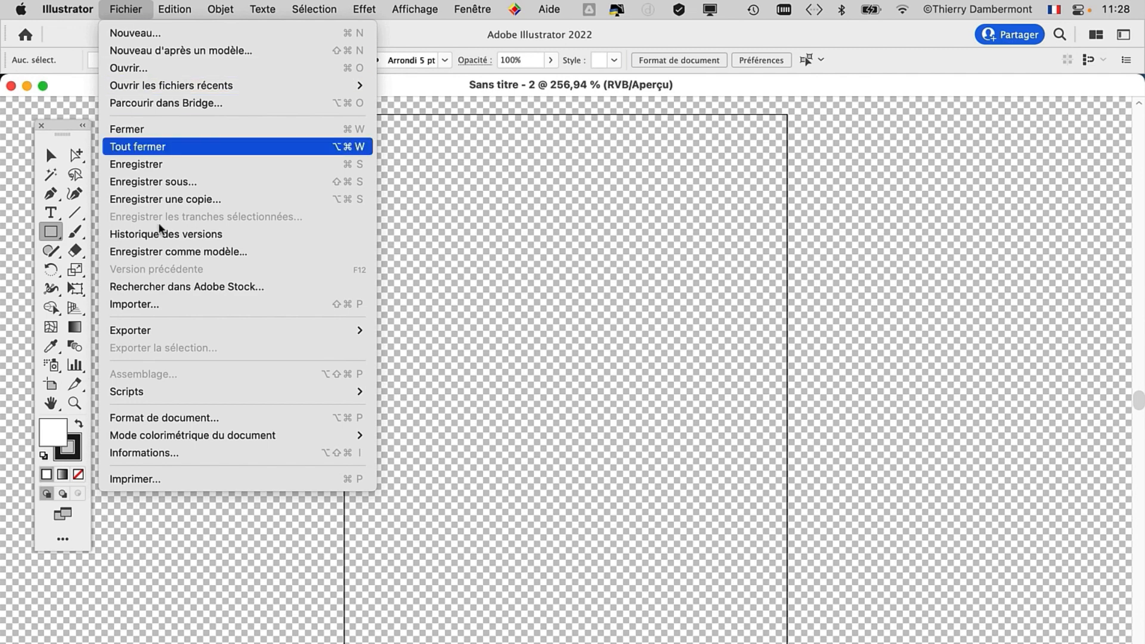
pyautogui.click(202, 416)
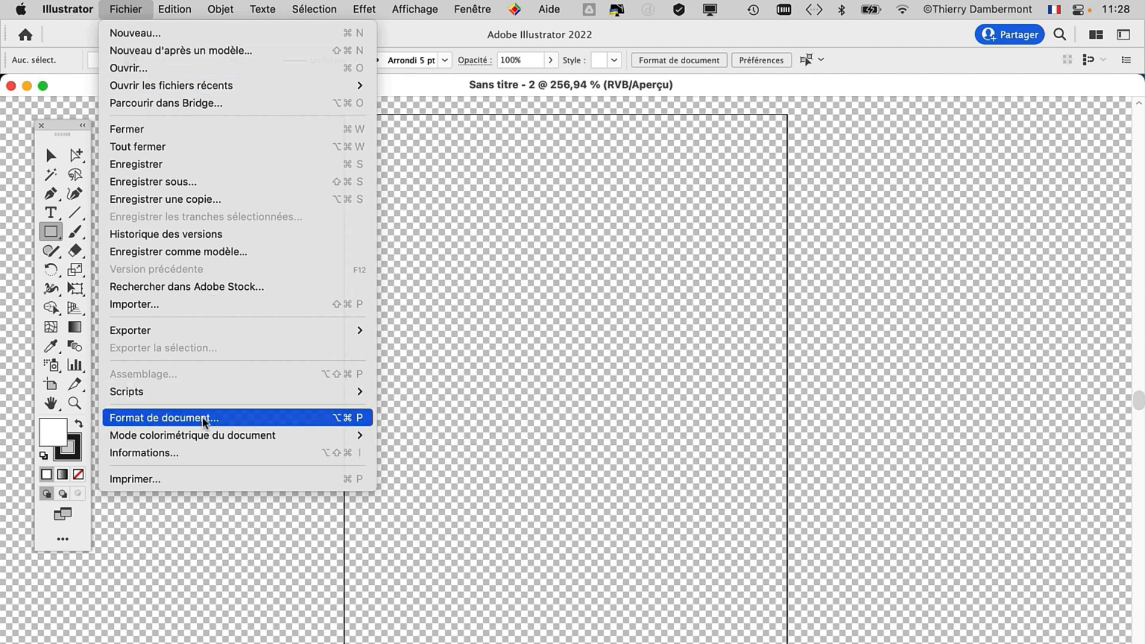
pyautogui.moveTo(630, 119); pyautogui.dragTo(542, 130)
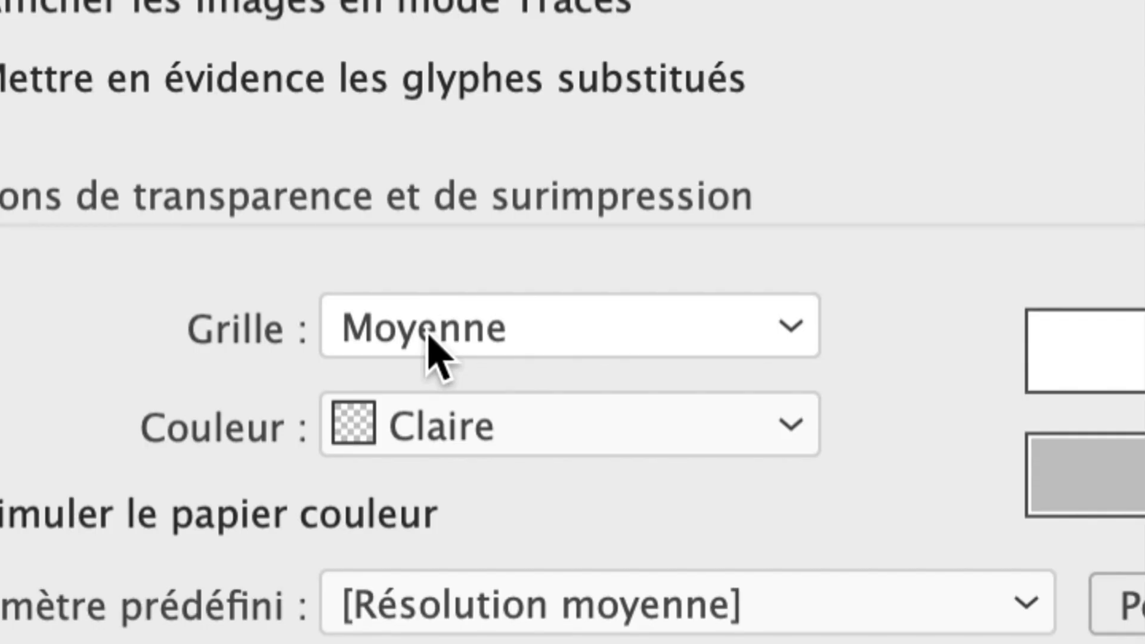
pyautogui.click(430, 346)
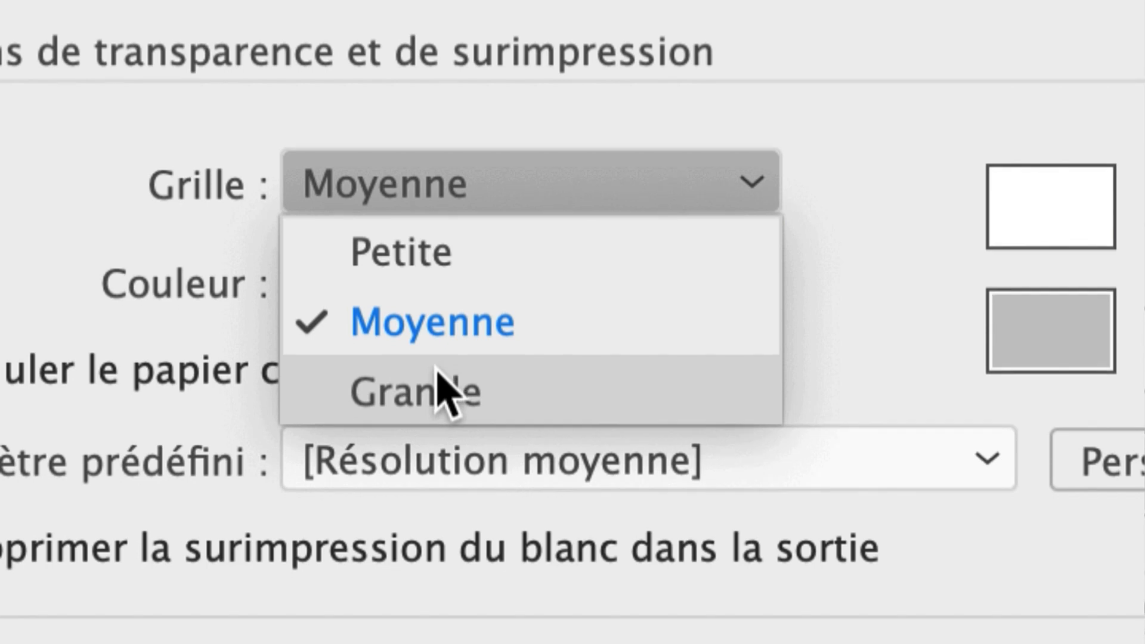
pyautogui.click(437, 369)
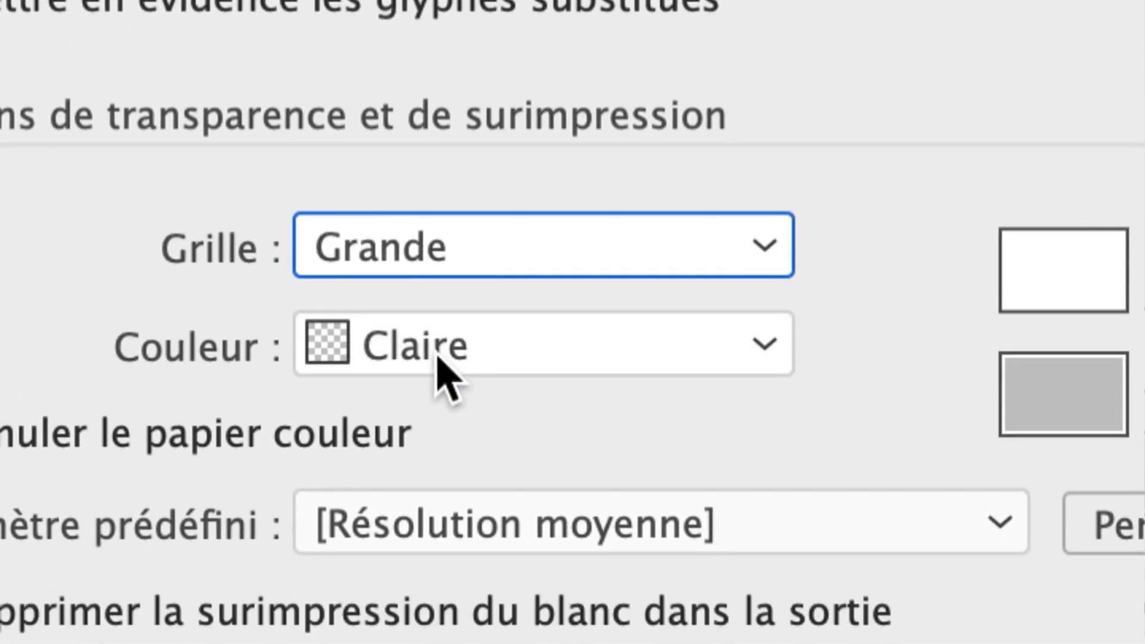
pyautogui.click(438, 334)
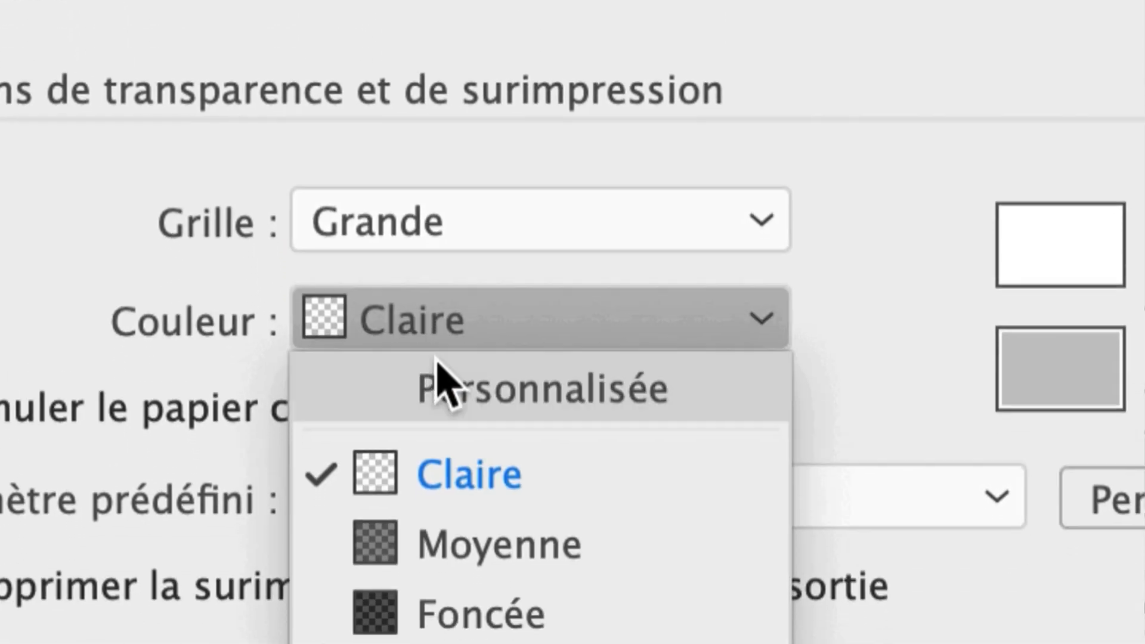
pyautogui.click(476, 552)
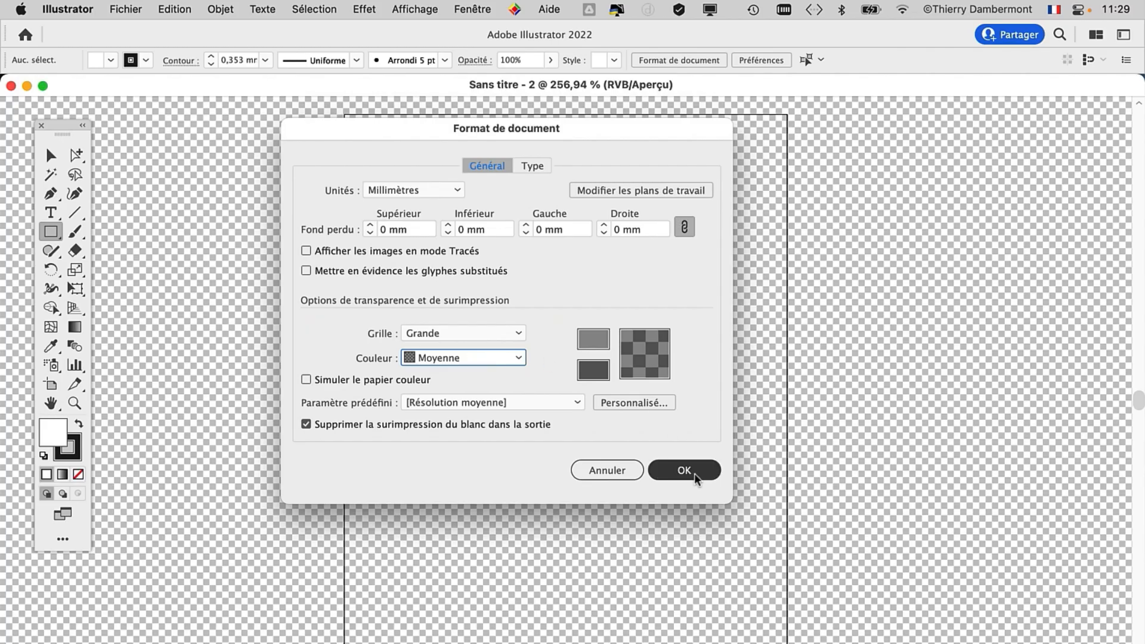
pyautogui.click(693, 472)
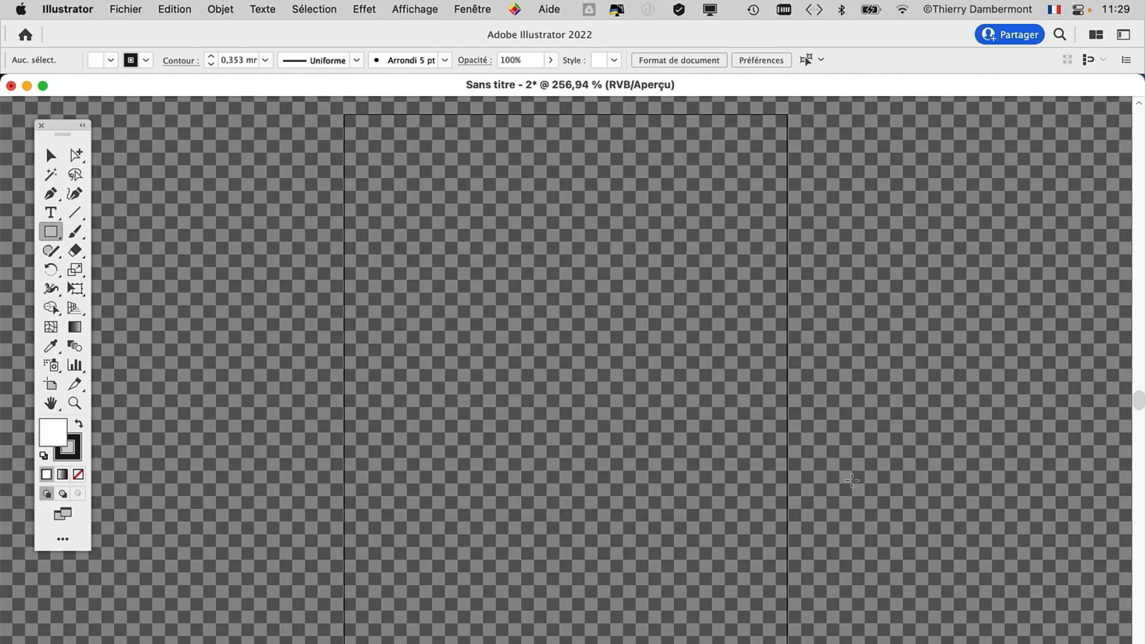
# Customise the document's transparency grid by darkening its first, lighter grey in two passes
pyautogui.click(115, 6)
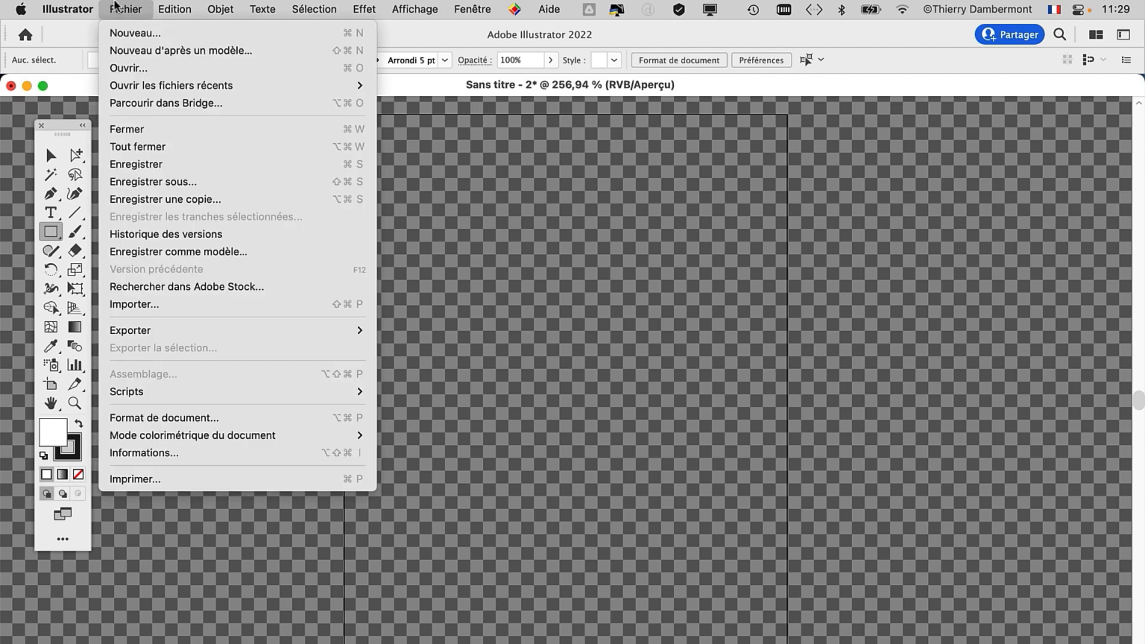
pyautogui.click(244, 425)
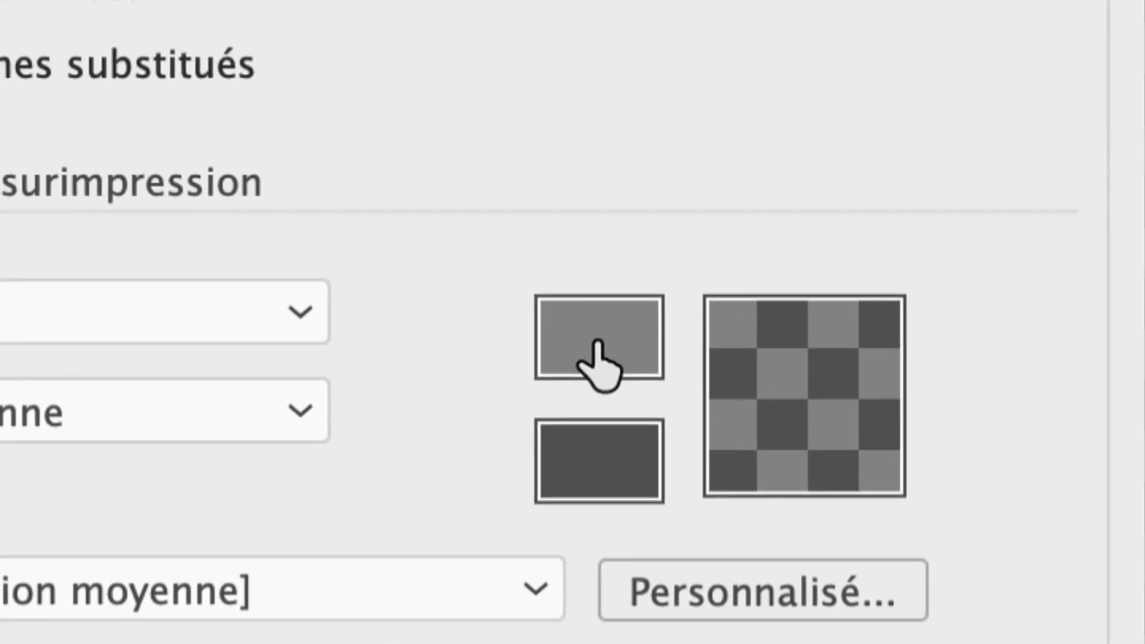
pyautogui.click(597, 343)
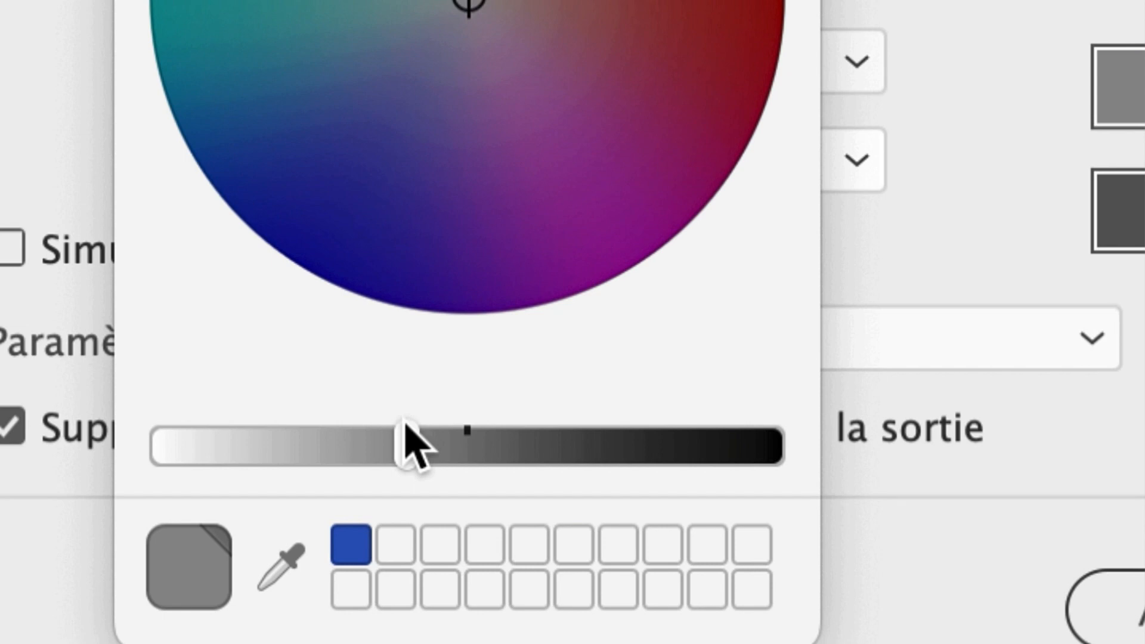
pyautogui.moveTo(407, 423)
pyautogui.mouseDown()
pyautogui.moveTo(459, 438)
pyautogui.moveTo(394, 419)
pyautogui.moveTo(427, 428)
pyautogui.mouseUp()
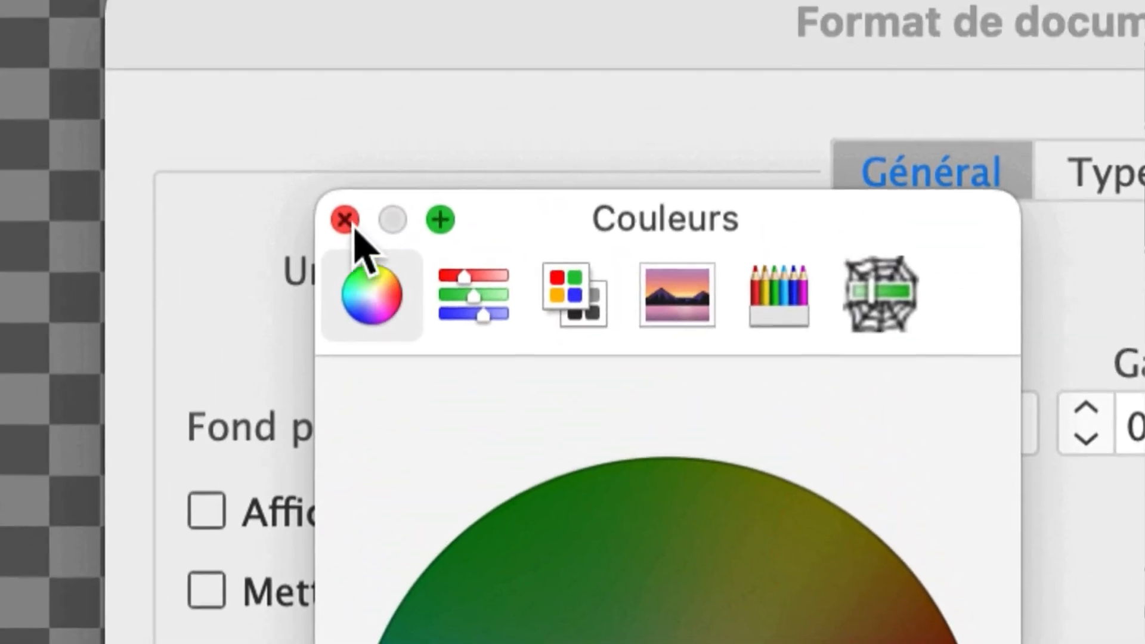
pyautogui.click(351, 226)
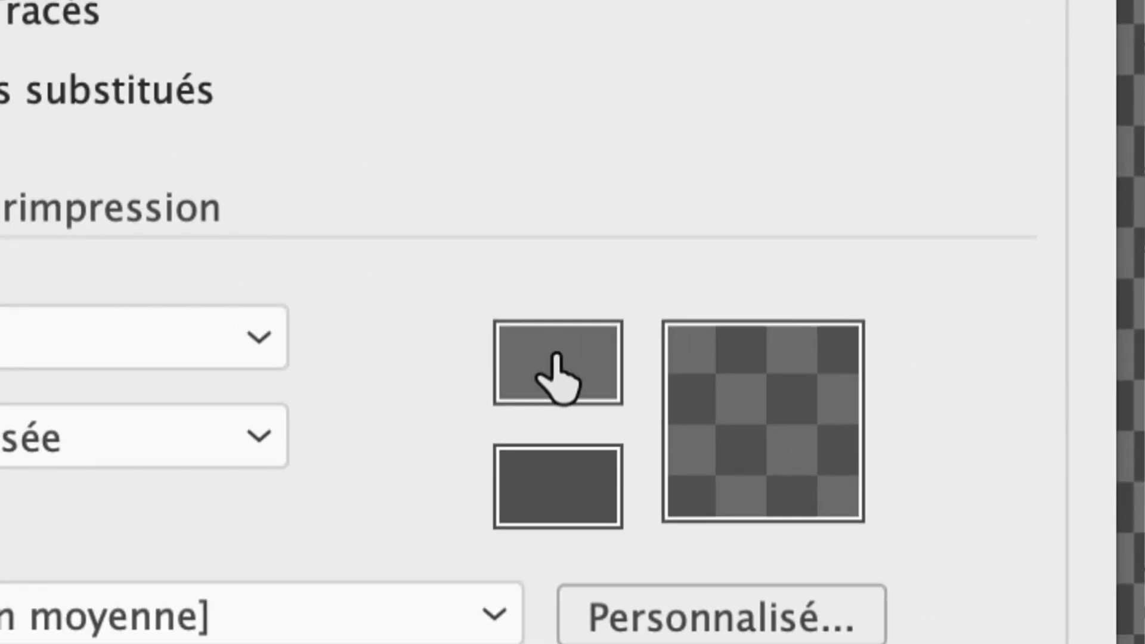
pyautogui.click(557, 376)
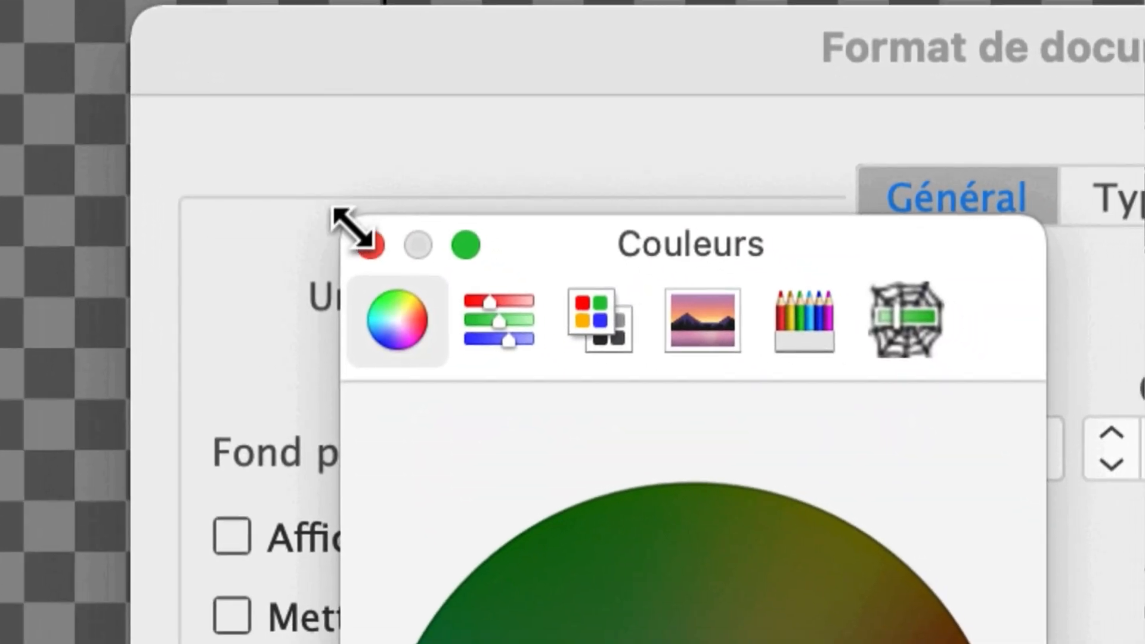
pyautogui.click(353, 226)
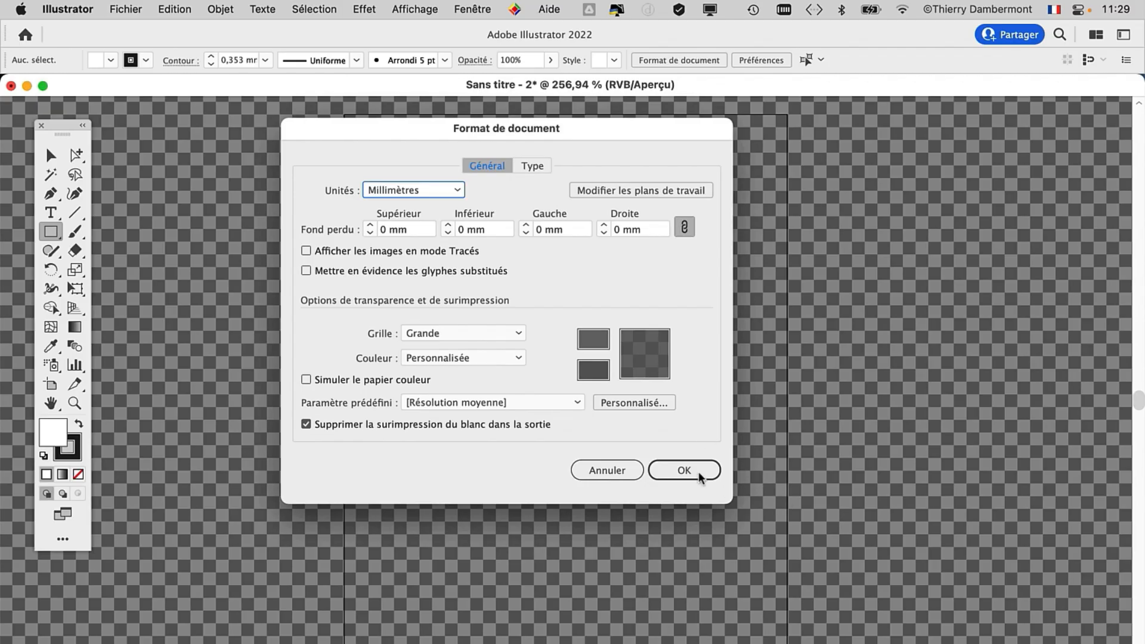
pyautogui.click(697, 471)
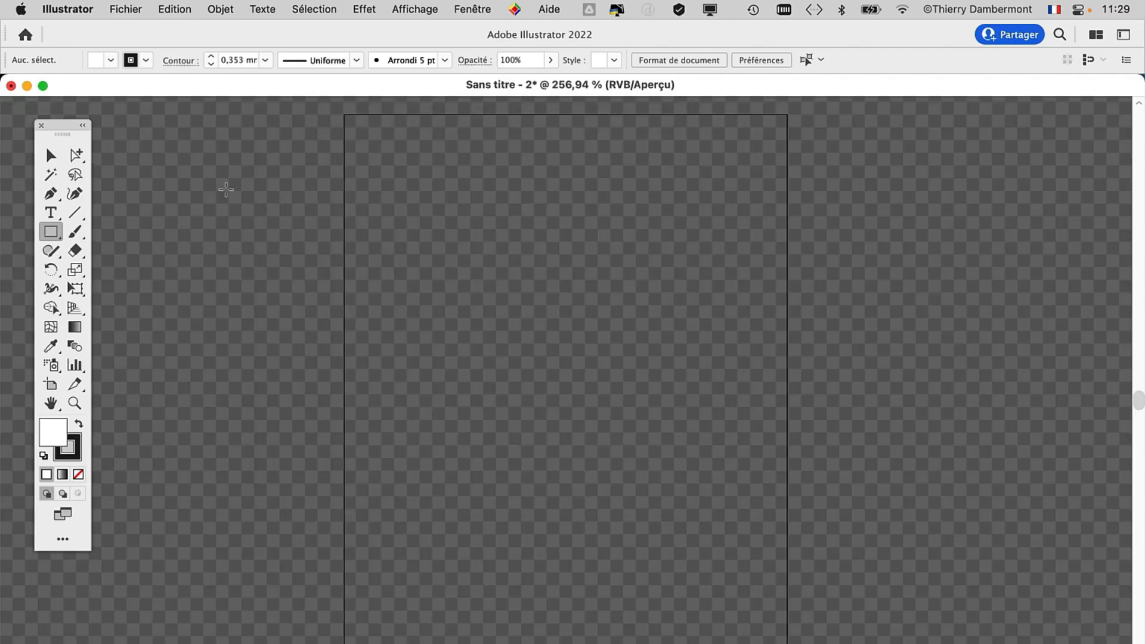
# Adjust the custom transparency grid colours again to reduce the contrast between the two greys further
pyautogui.click(122, 9)
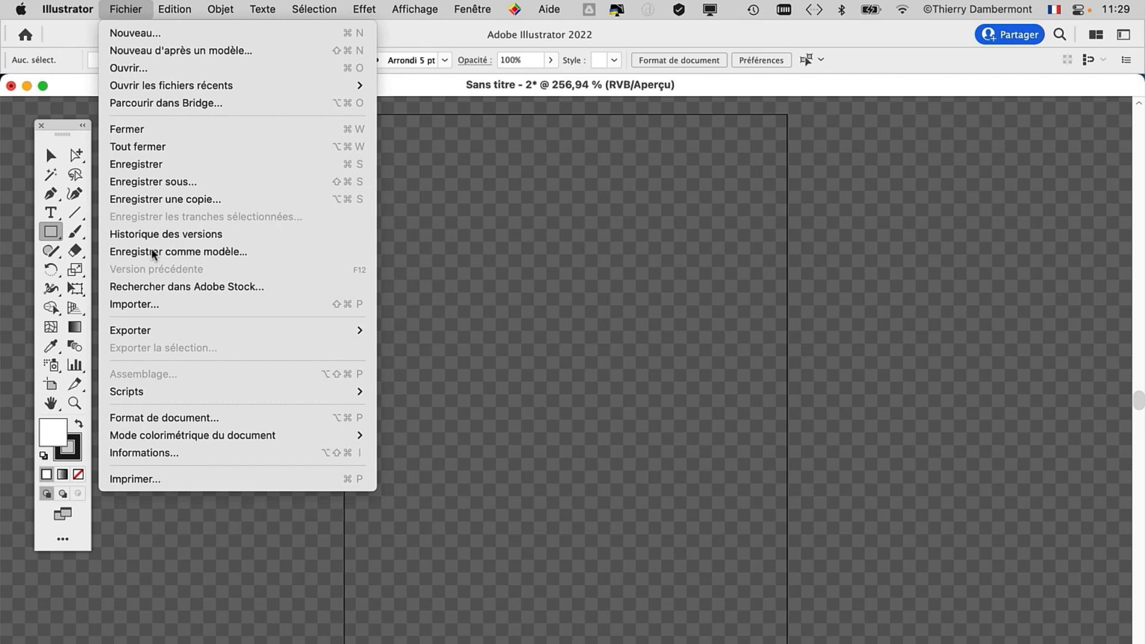
pyautogui.click(193, 418)
pyautogui.click(593, 358)
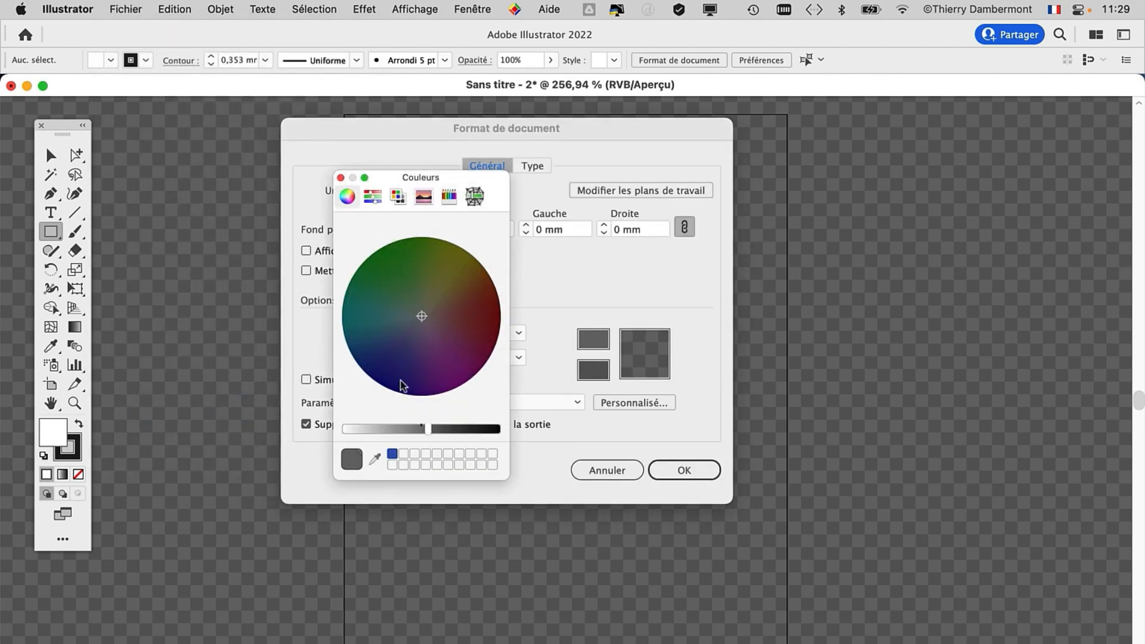
pyautogui.click(341, 178)
pyautogui.click(684, 471)
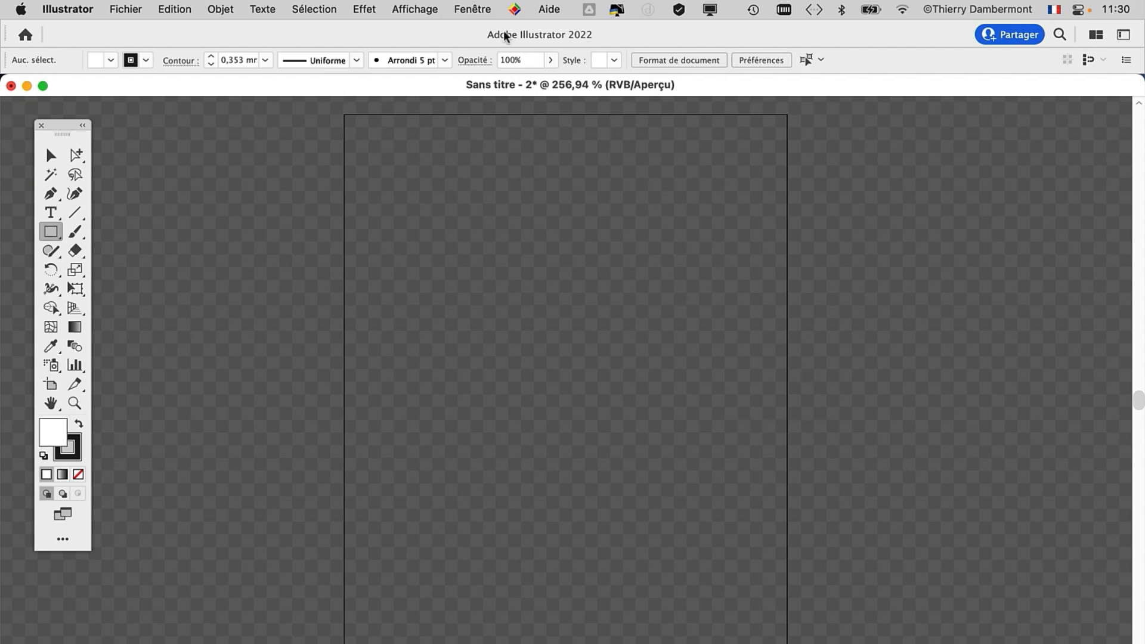
# Hide the transparency grid and zoom out to 200 % to fit the whole artboard in view
pyautogui.click(420, 7)
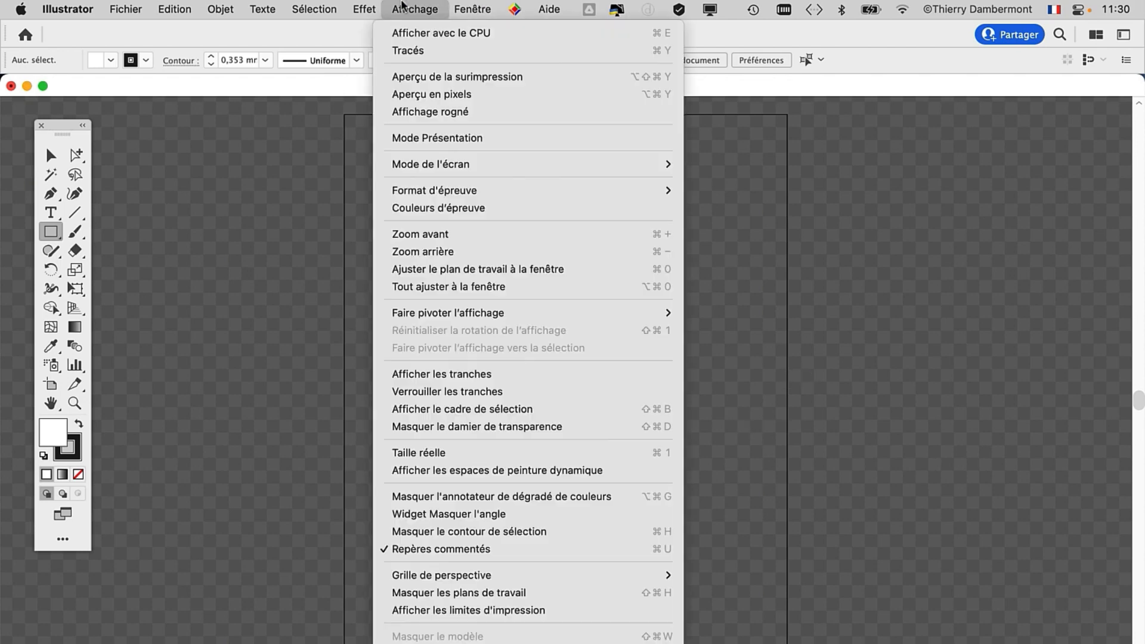
pyautogui.click(490, 426)
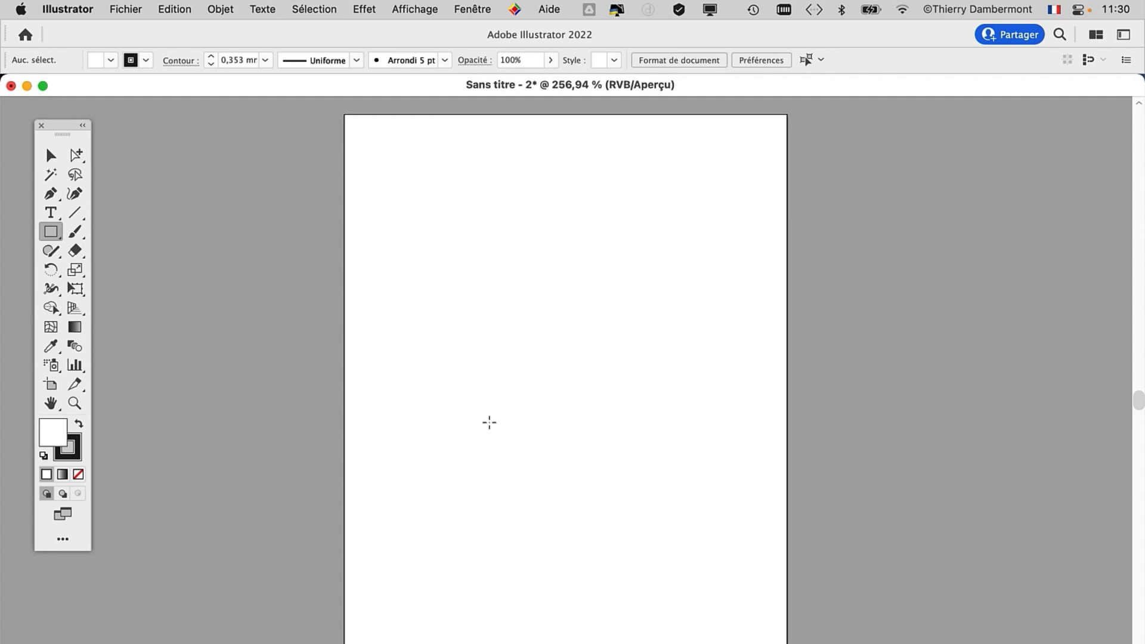
pyautogui.scroll(-3, 455, 345)
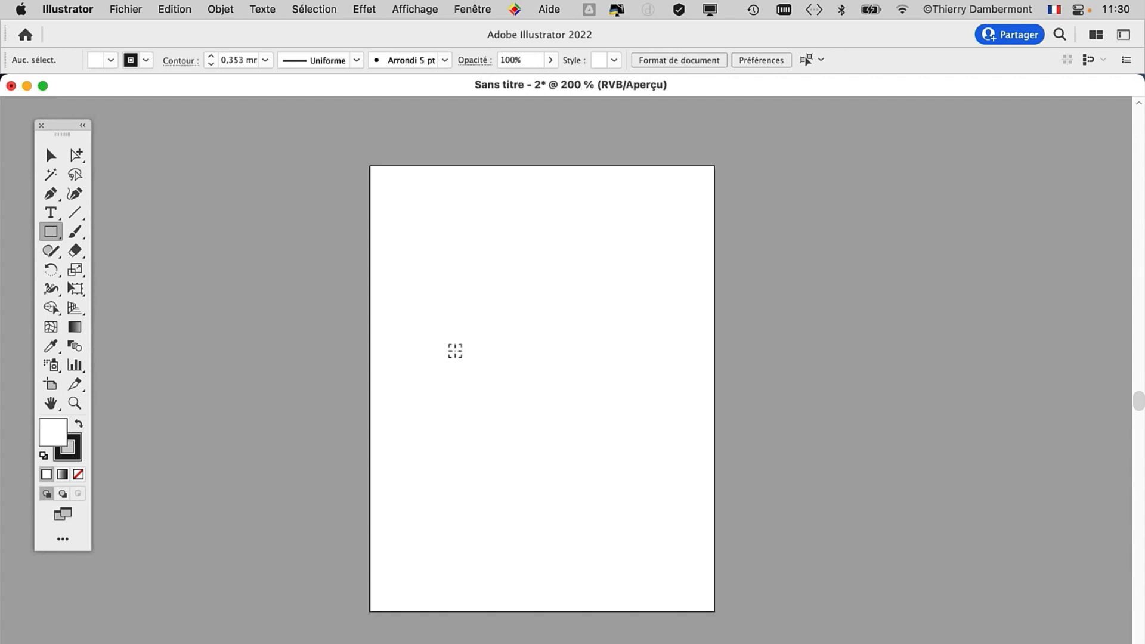
# Draw a white test rectangle with a black stroke inside the upper part of the artboard
pyautogui.scroll(-1, 456, 370)
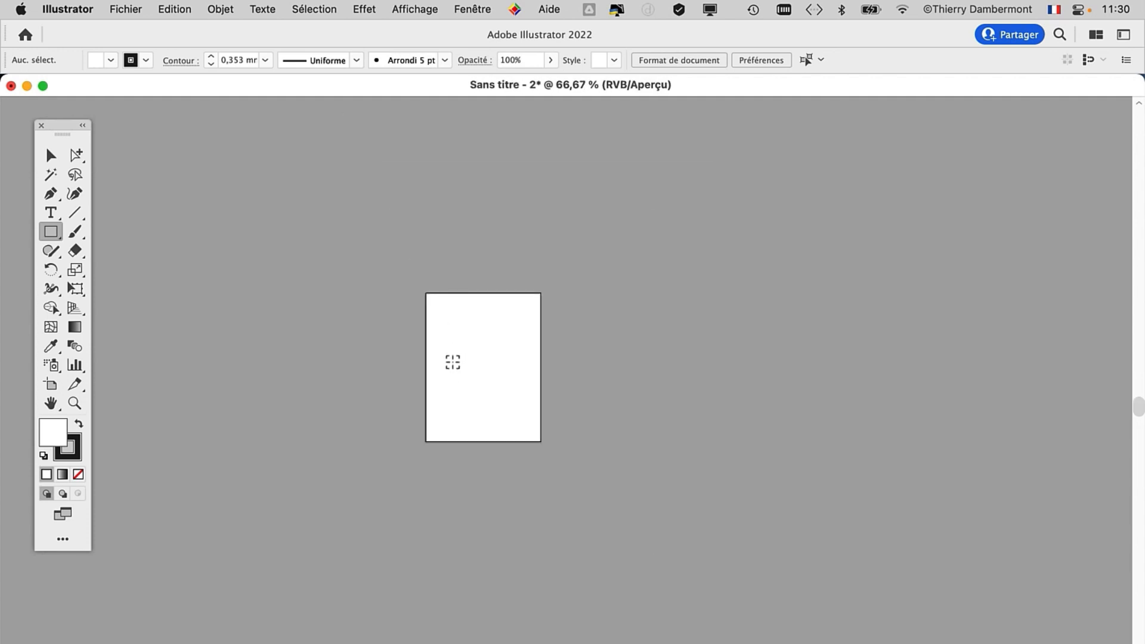
pyautogui.moveTo(458, 376); pyautogui.dragTo(489, 394)
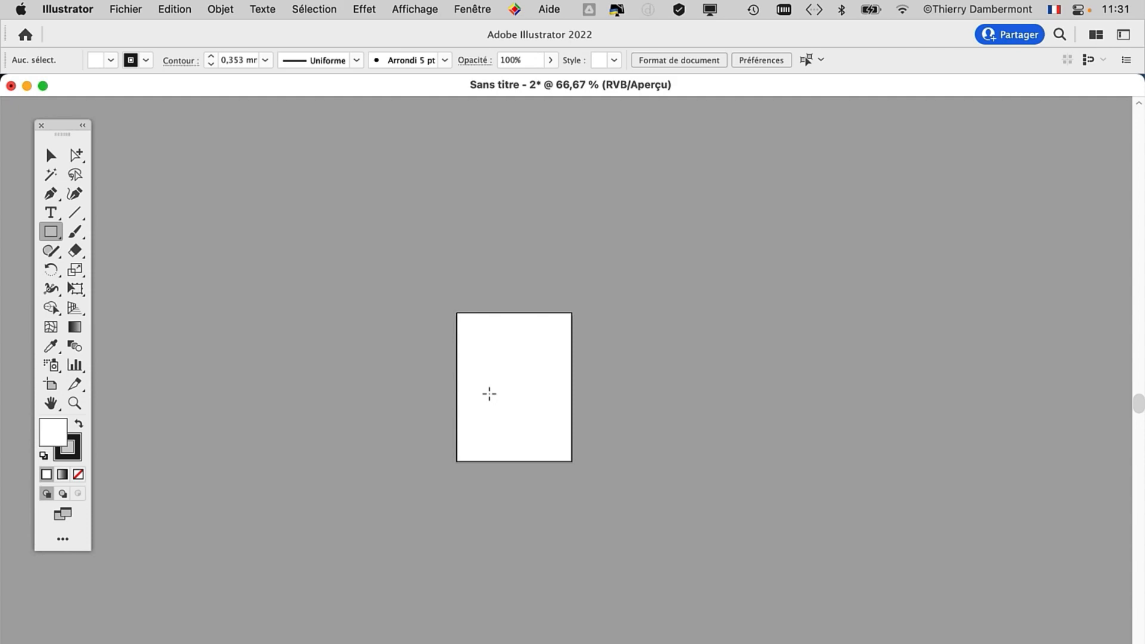
pyautogui.scroll(4, 467, 378)
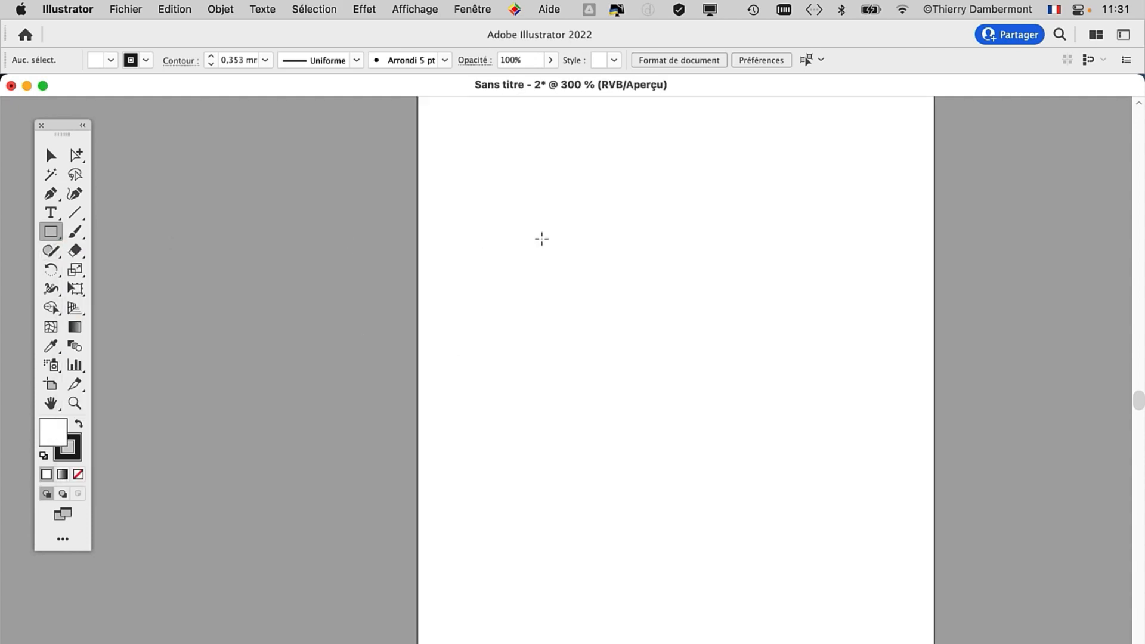
pyautogui.moveTo(538, 229); pyautogui.dragTo(729, 410)
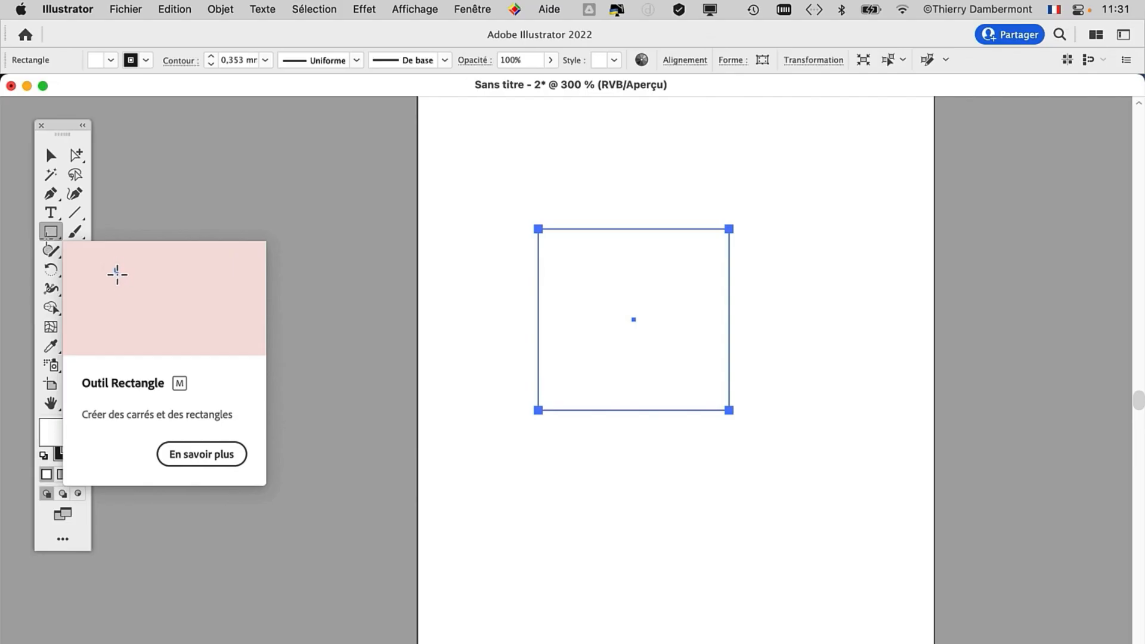
# Reposition the tools palette closer to the artboard and show the transparency grid behind the white rectangle
pyautogui.click(82, 126)
pyautogui.moveTo(65, 125); pyautogui.dragTo(402, 136)
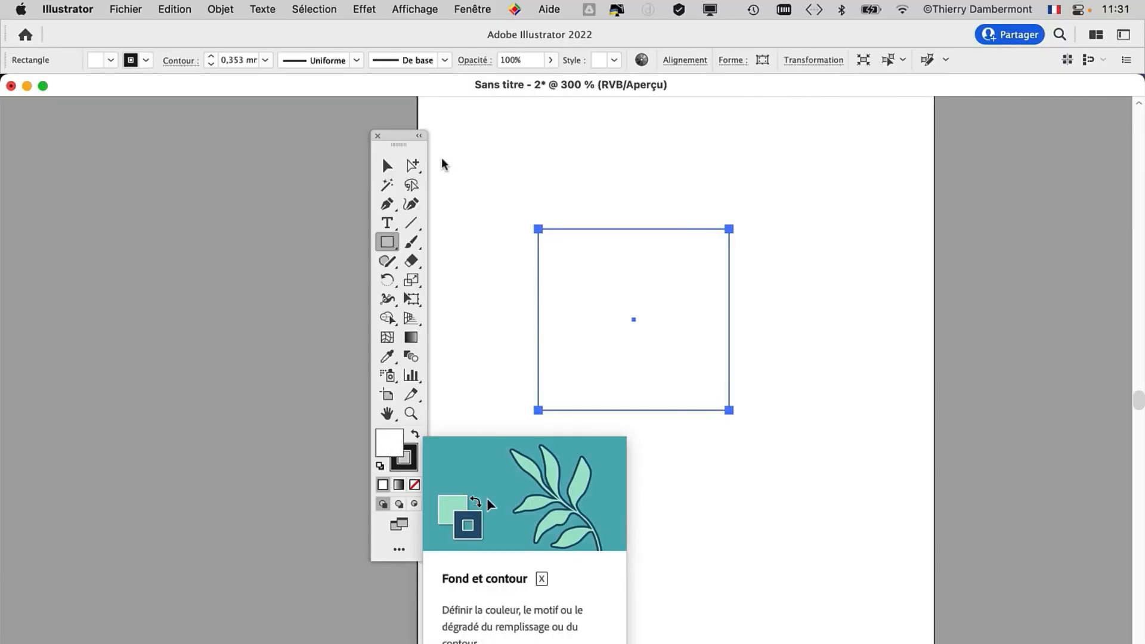
pyautogui.moveTo(395, 138); pyautogui.dragTo(142, 126)
pyautogui.click(415, 9)
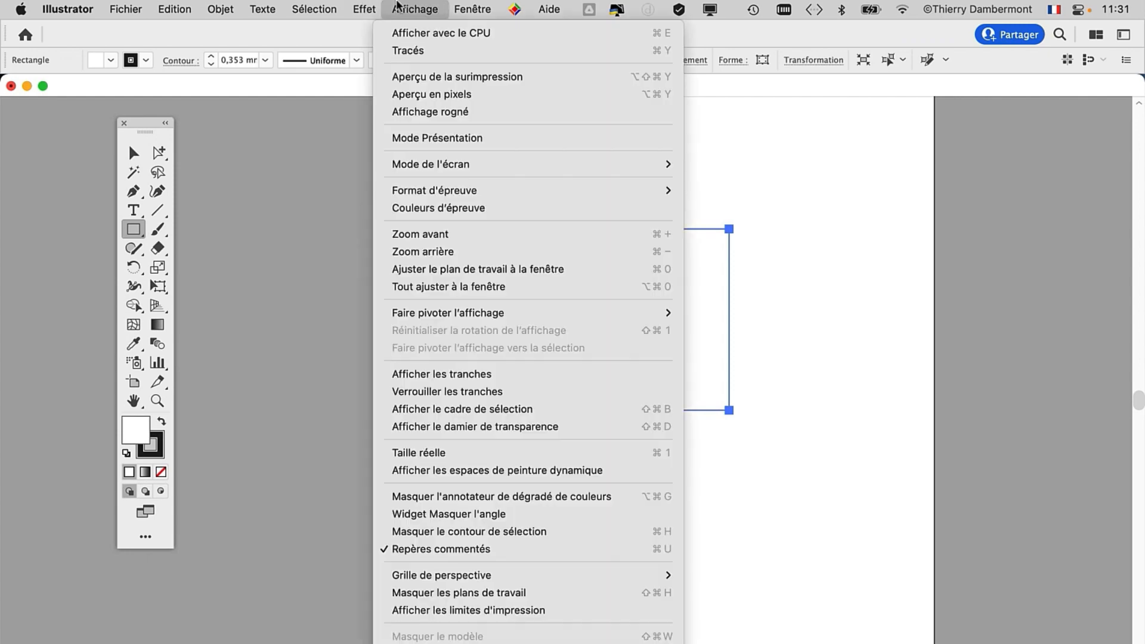
pyautogui.click(448, 428)
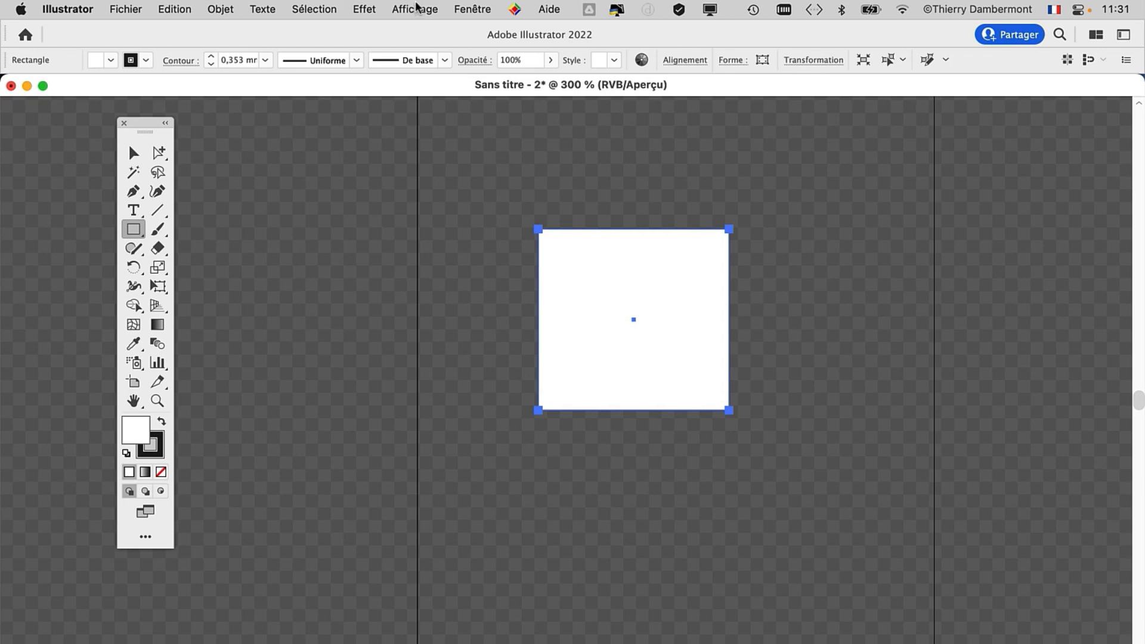
# Hide the transparency grid and delete the test rectangle
pyautogui.click(416, 7)
pyautogui.click(448, 429)
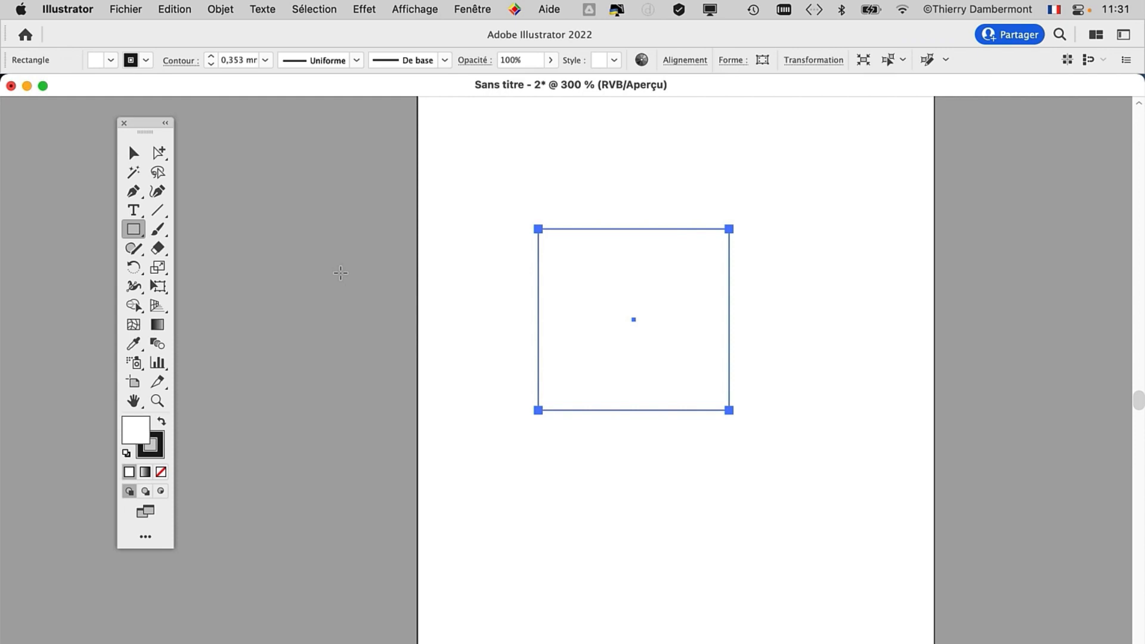
pyautogui.press('Delete')
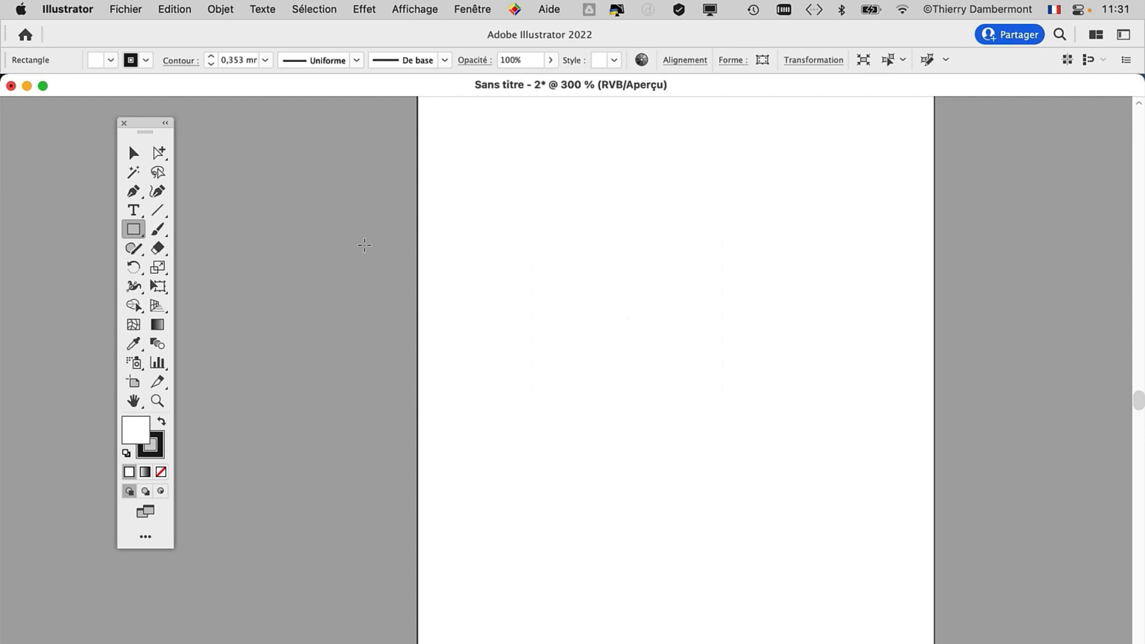
# Show the Calques (layers) panel, place it beside the artboard and reduce its height
pyautogui.scroll(-3, 555, 365)
pyautogui.moveTo(555, 365); pyautogui.dragTo(325, 325)
pyautogui.click(135, 153)
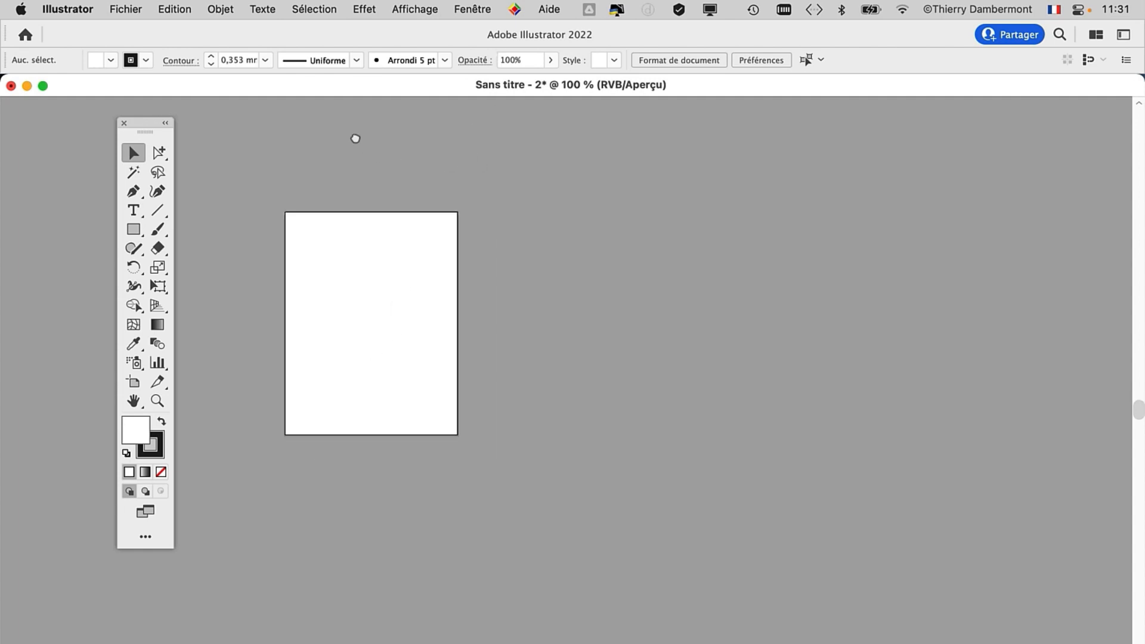
pyautogui.click(471, 8)
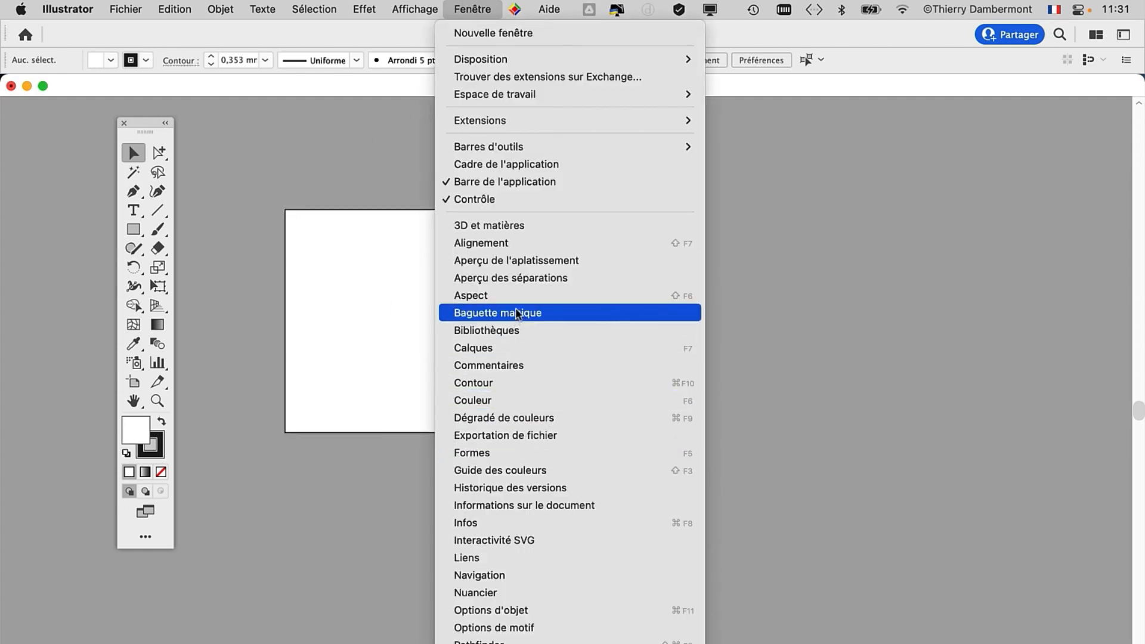
pyautogui.click(517, 348)
pyautogui.moveTo(912, 163); pyautogui.dragTo(630, 152)
pyautogui.moveTo(847, 551); pyautogui.dragTo(886, 298)
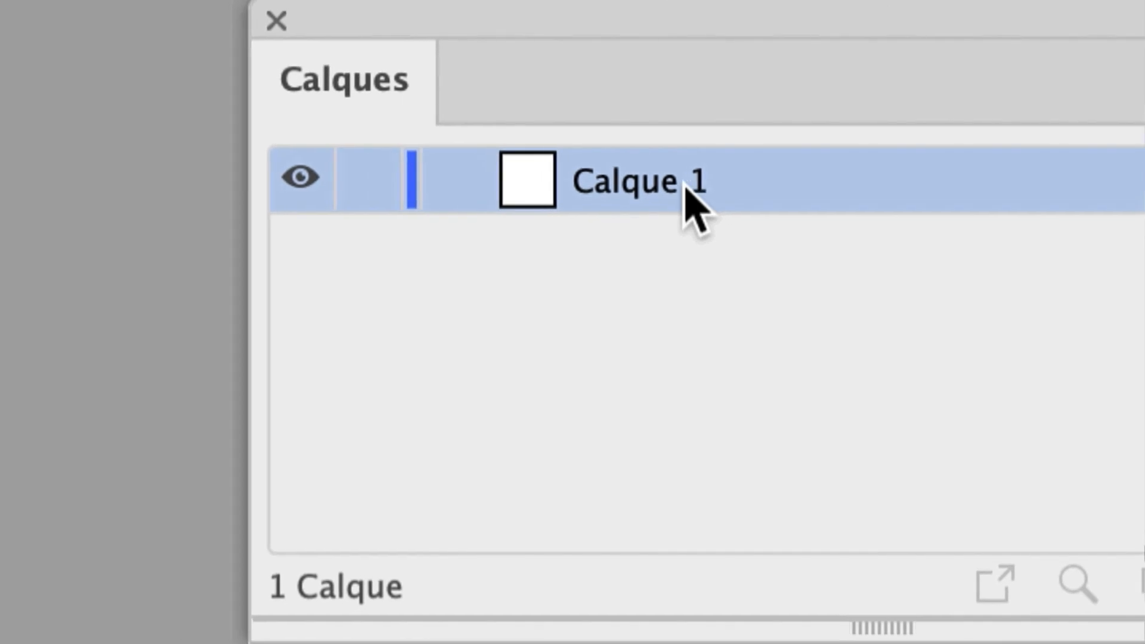
# Rename the layer Calque 1 as "fond de page"
pyautogui.doubleClick(678, 186)
pyautogui.write('fond de p')
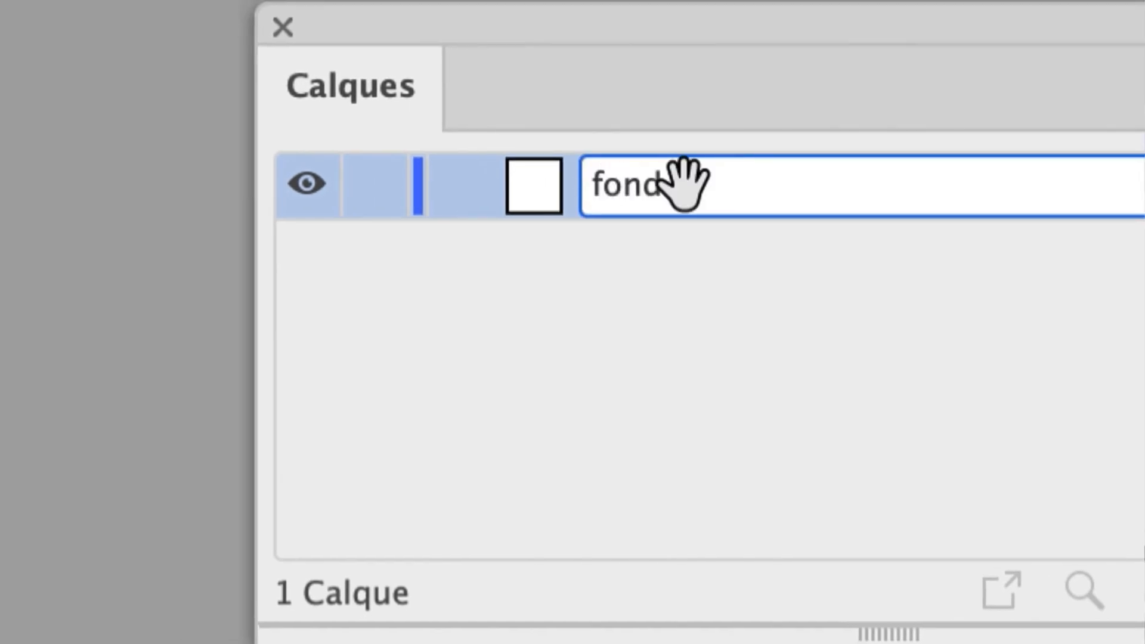
pyautogui.write('age')
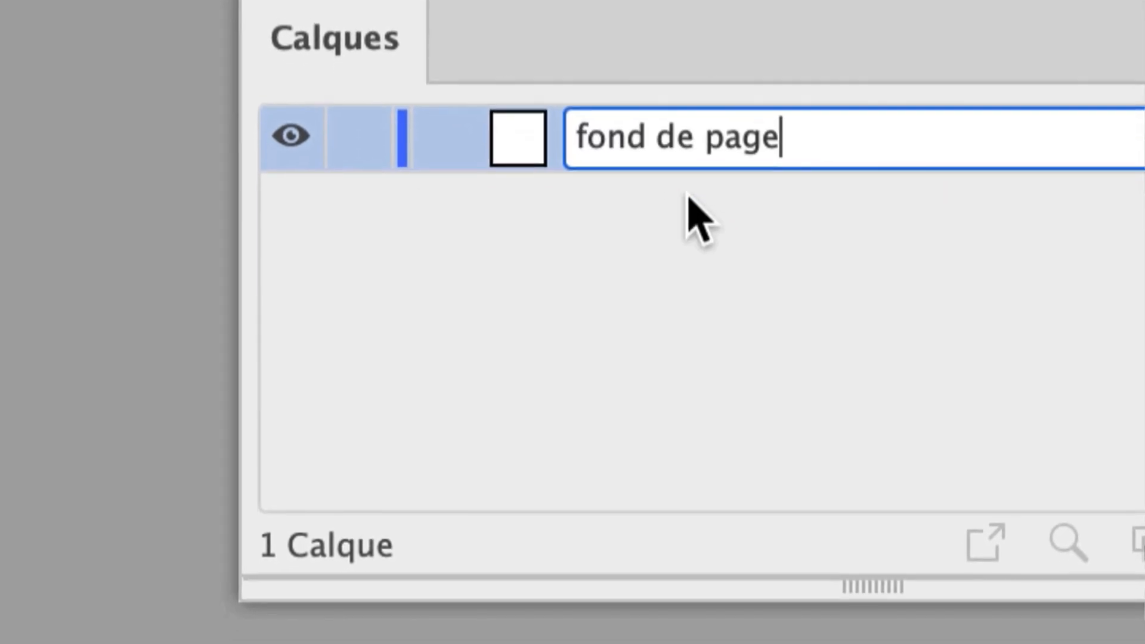
pyautogui.click(701, 224)
pyautogui.click(680, 164)
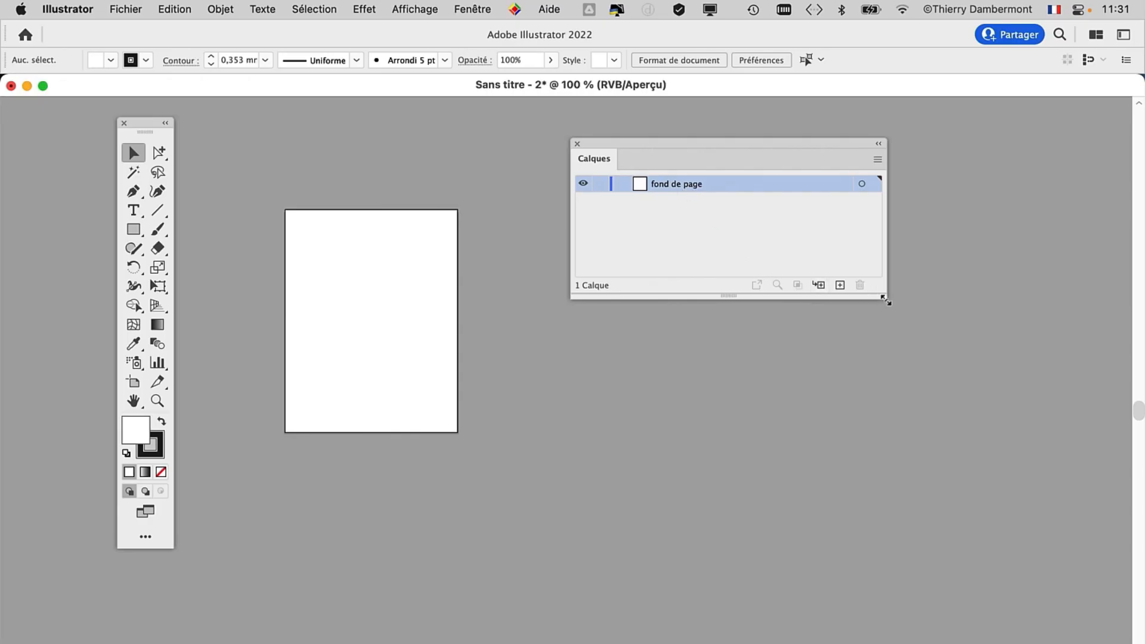
# Narrow the Calques panel and park it away from the artboard, with the view zoomed out to 50 %
pyautogui.moveTo(885, 301); pyautogui.dragTo(789, 318)
pyautogui.moveTo(679, 141); pyautogui.dragTo(921, 174)
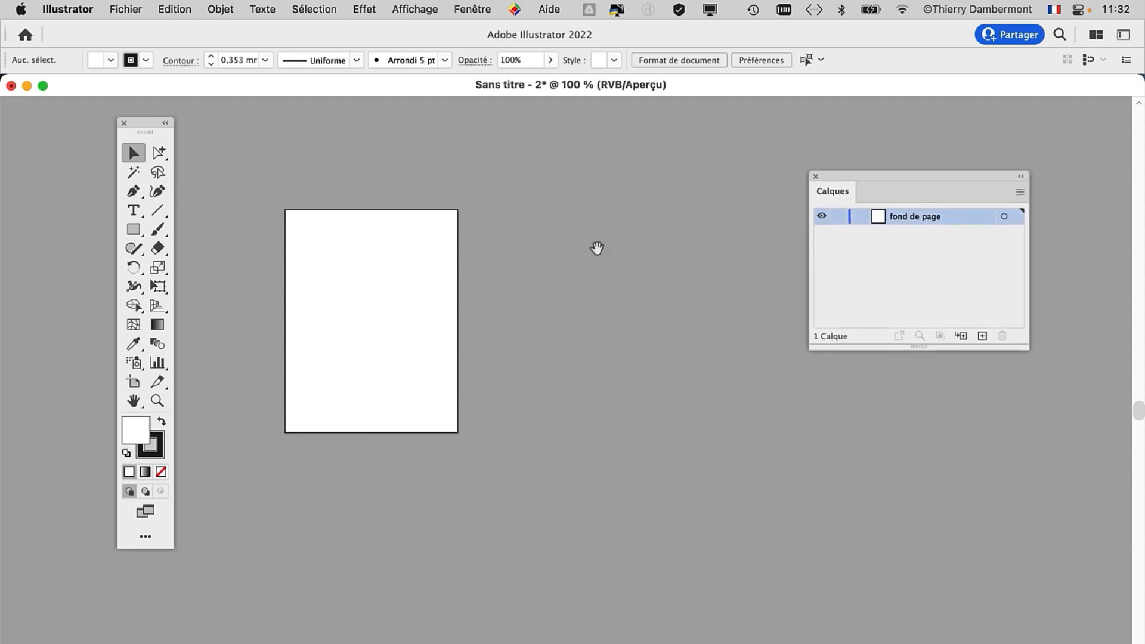
pyautogui.moveTo(596, 248); pyautogui.dragTo(714, 340)
pyautogui.scroll(-2, 636, 376)
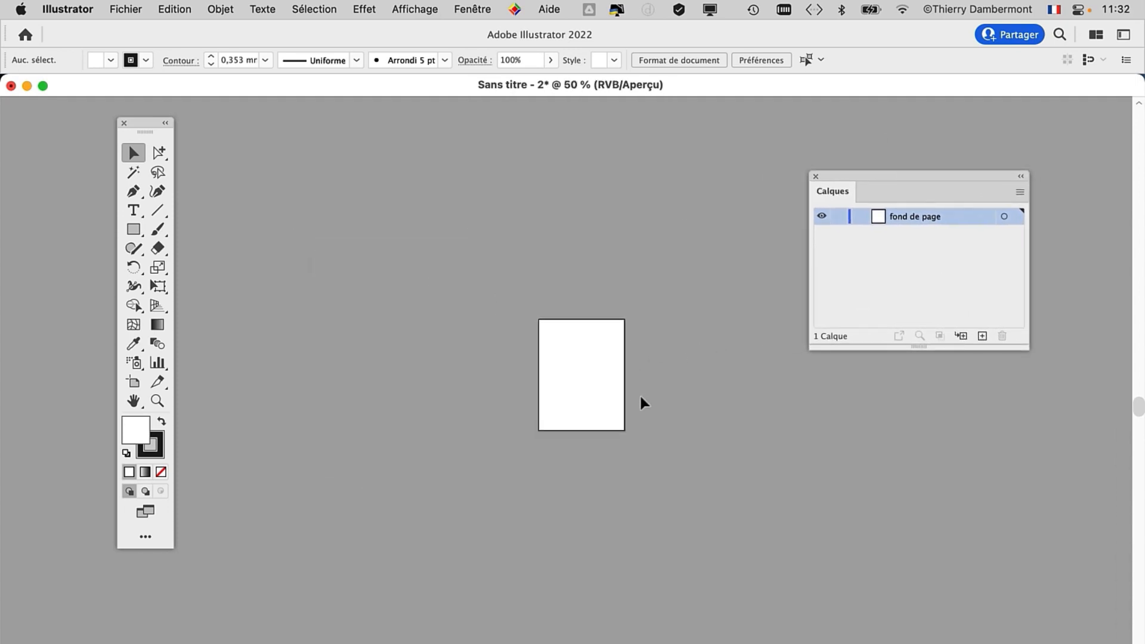
pyautogui.moveTo(560, 394); pyautogui.dragTo(507, 422)
pyautogui.moveTo(871, 169); pyautogui.dragTo(946, 161)
# Draw a white background rectangle extending well beyond the artboard on all sides, and move the floating panels clear of it
pyautogui.click(135, 231)
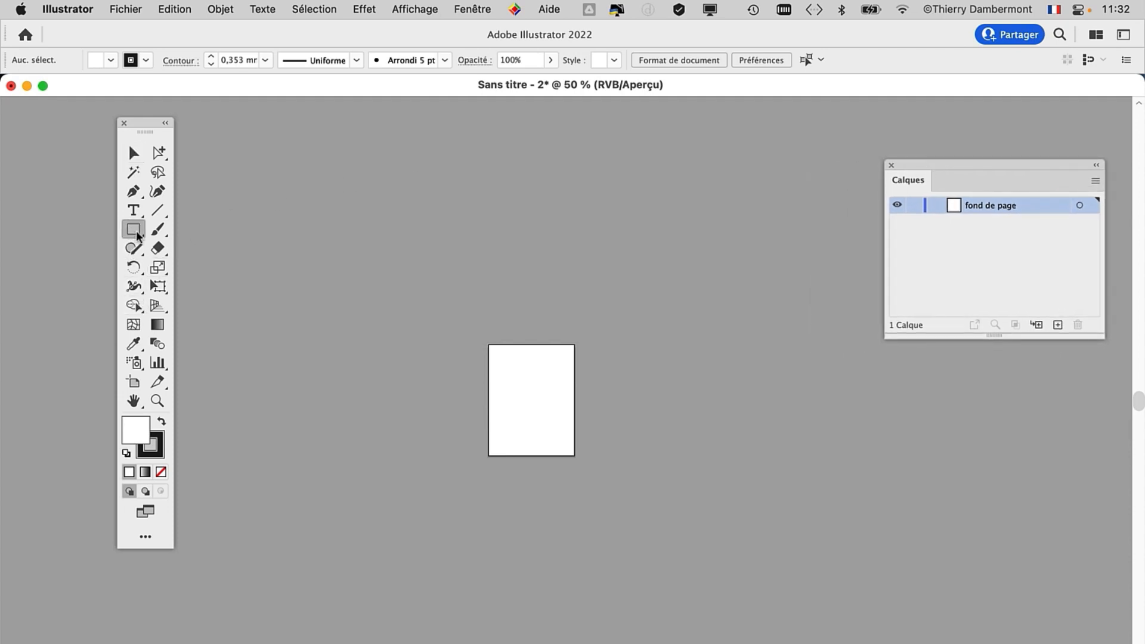
pyautogui.moveTo(236, 160); pyautogui.dragTo(805, 643)
pyautogui.moveTo(934, 160); pyautogui.dragTo(924, 128)
pyautogui.moveTo(138, 128); pyautogui.dragTo(138, 113)
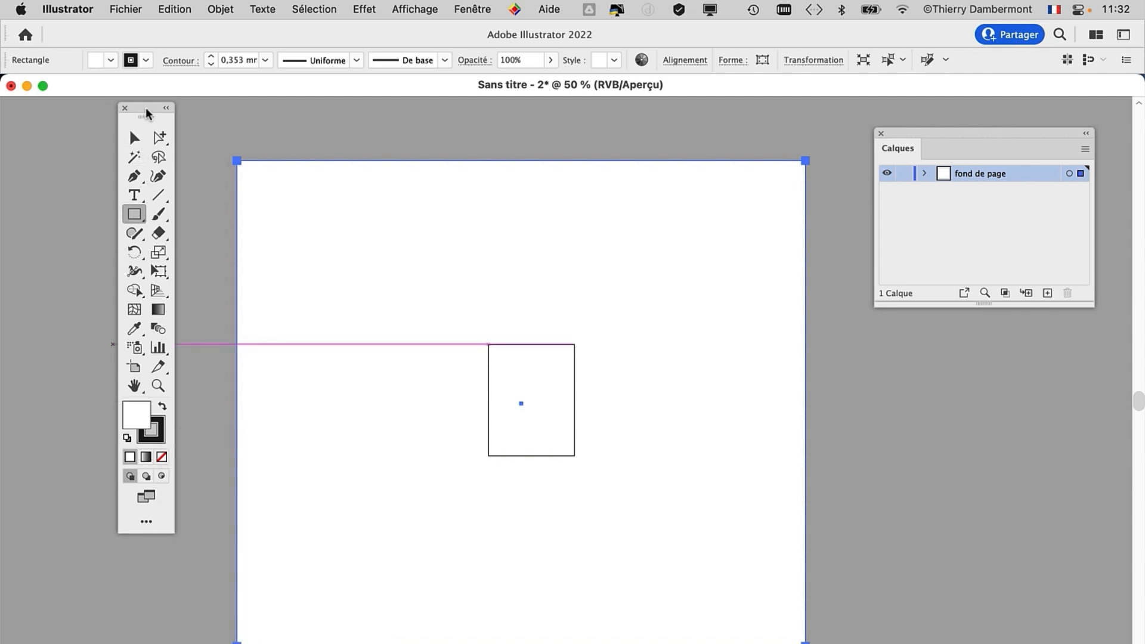
pyautogui.moveTo(146, 113); pyautogui.dragTo(79, 118)
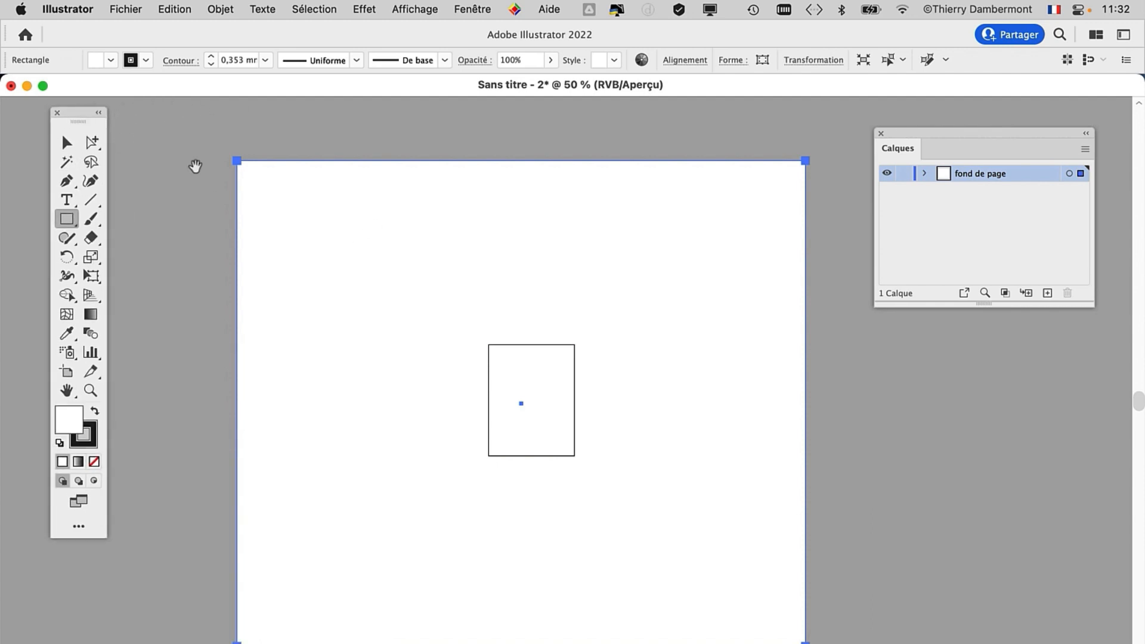
# Show the Nuancier (swatches) panel and place it just below the layer list of the Calques panel
pyautogui.moveTo(317, 233); pyautogui.dragTo(253, 210)
pyautogui.click(464, 7)
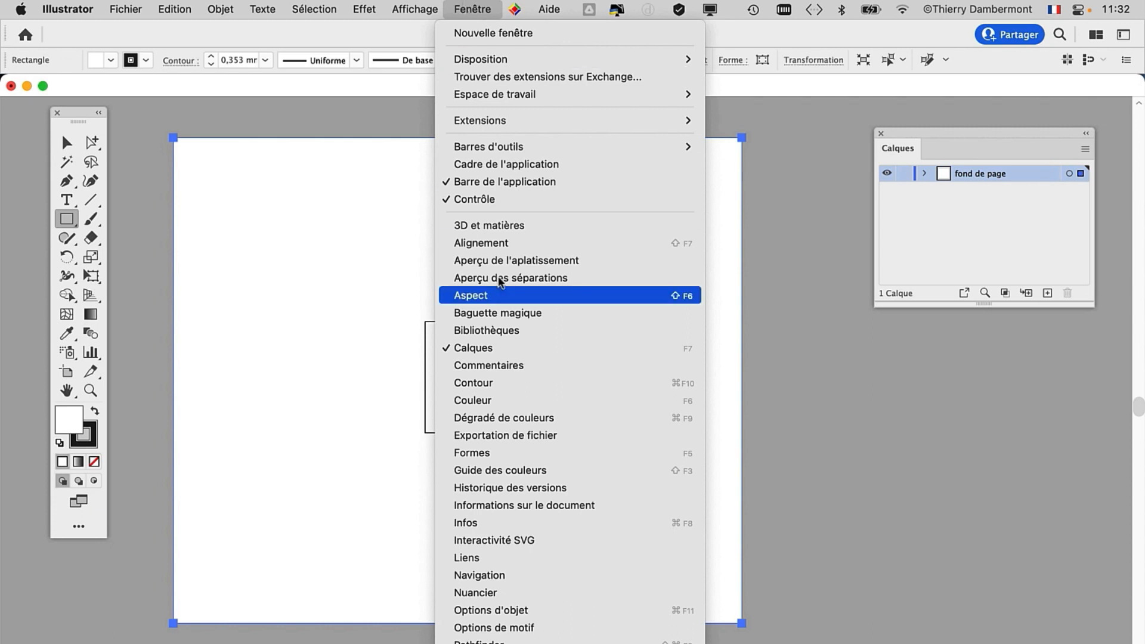
pyautogui.click(501, 592)
pyautogui.moveTo(767, 97); pyautogui.dragTo(966, 250)
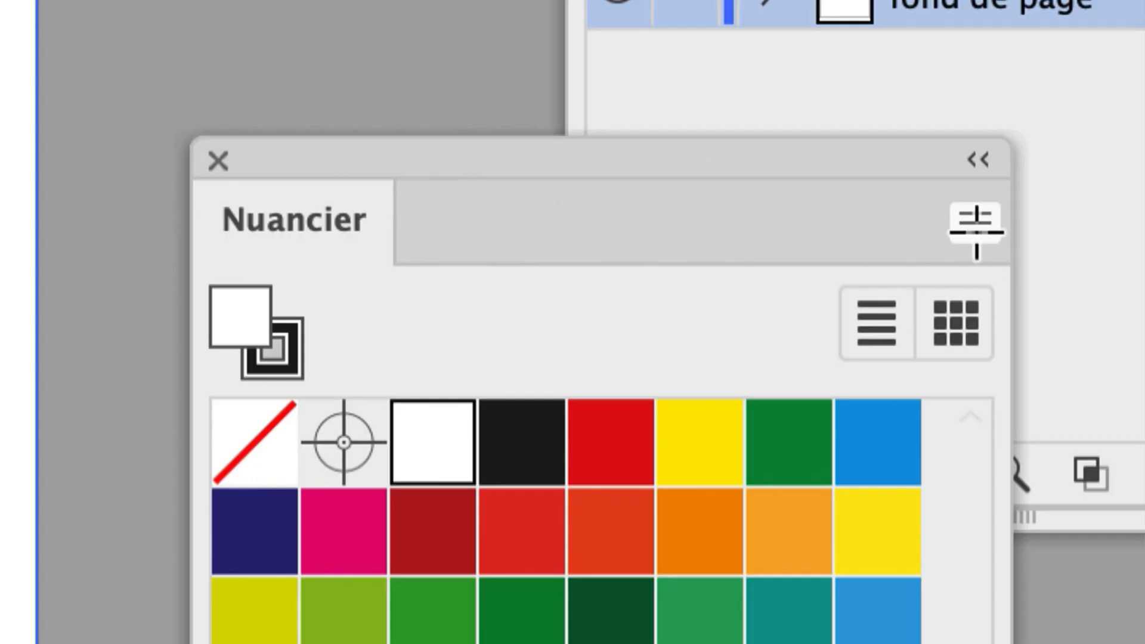
# Start a new colour swatch and name it "couleur pour fond de page"
pyautogui.click(976, 226)
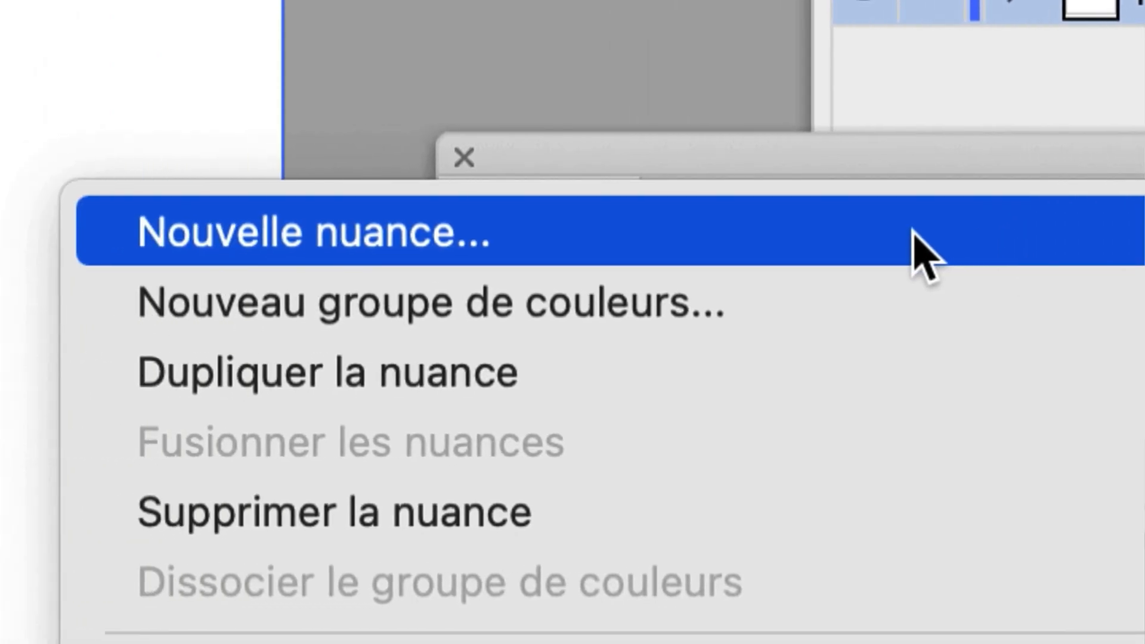
pyautogui.click(915, 255)
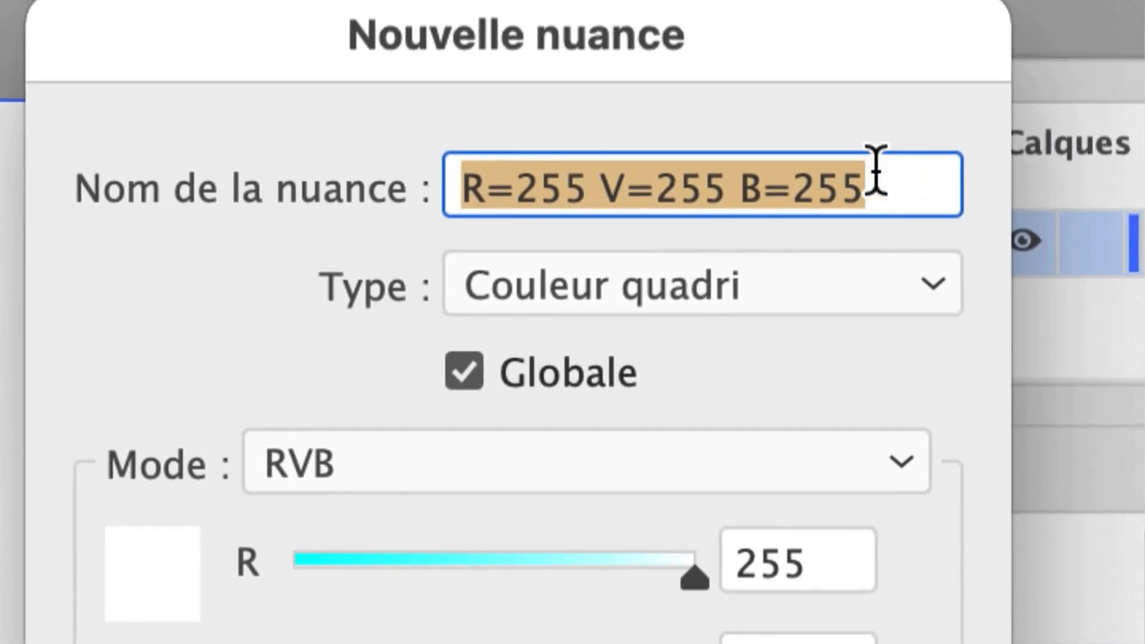
pyautogui.write('couleur ')
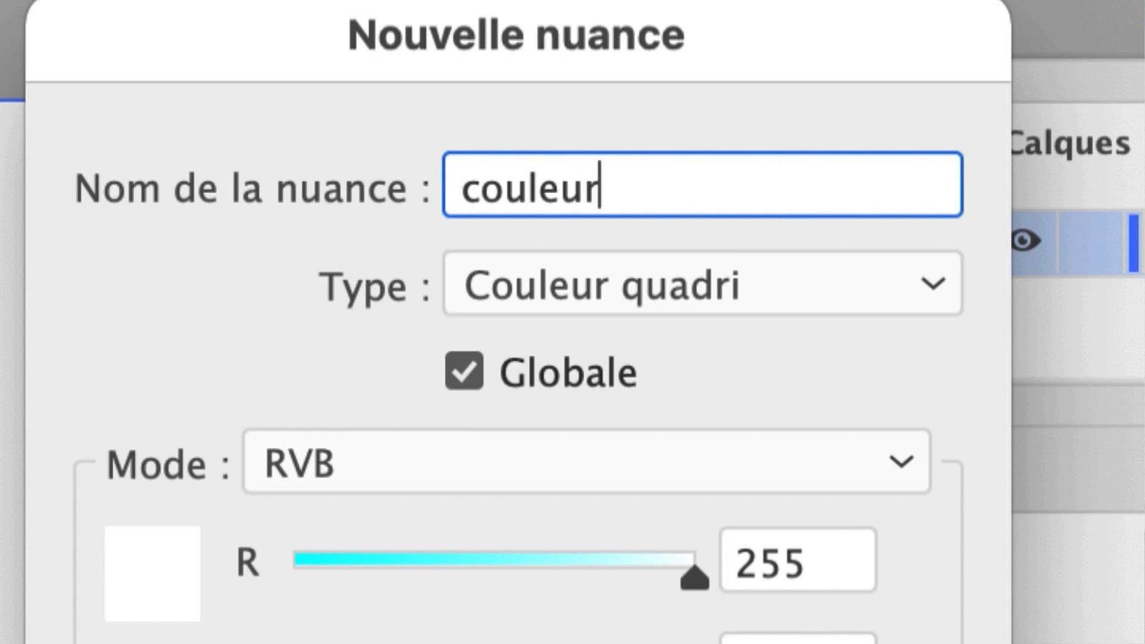
pyautogui.write('pour fond de pa')
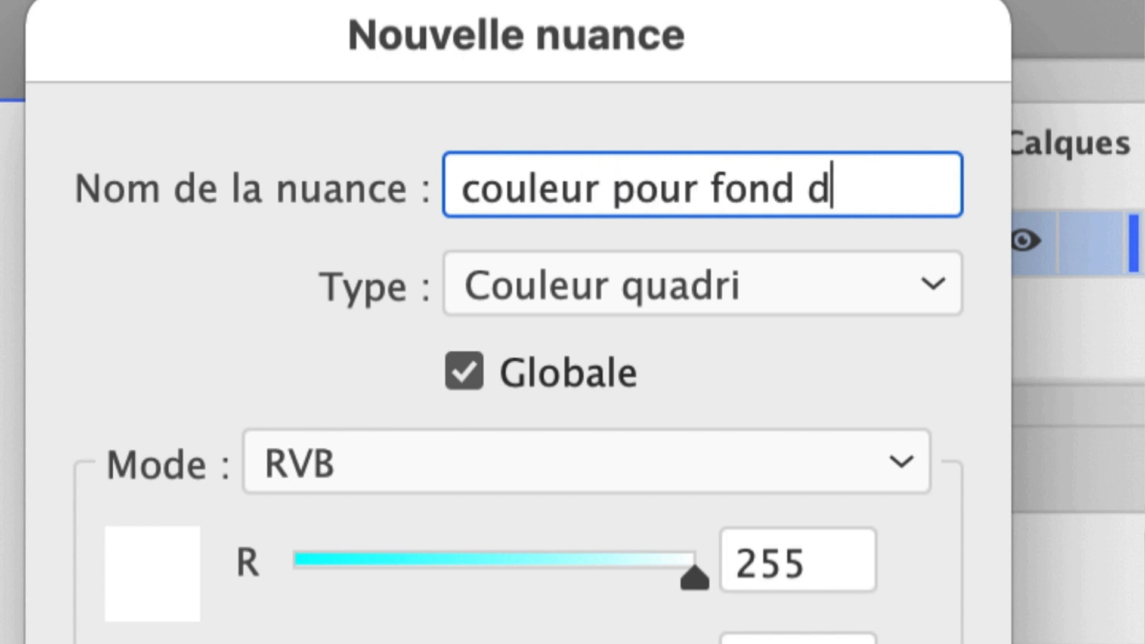
pyautogui.write('ge')
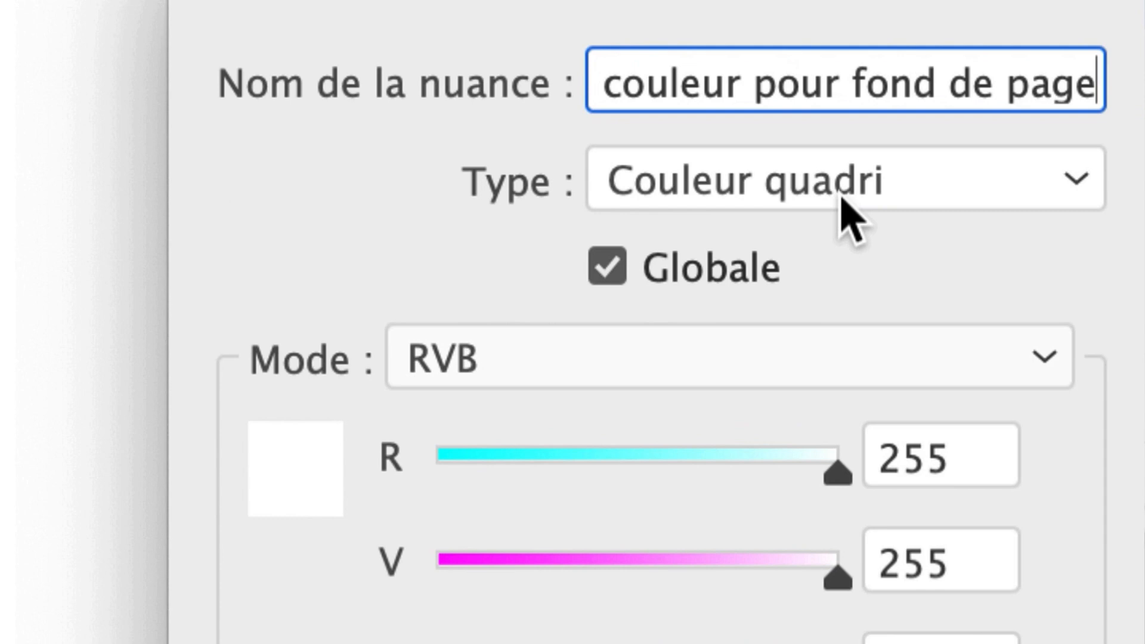
# Examine the colour type choices for the new swatch and keep Couleur quadri
pyautogui.click(846, 212)
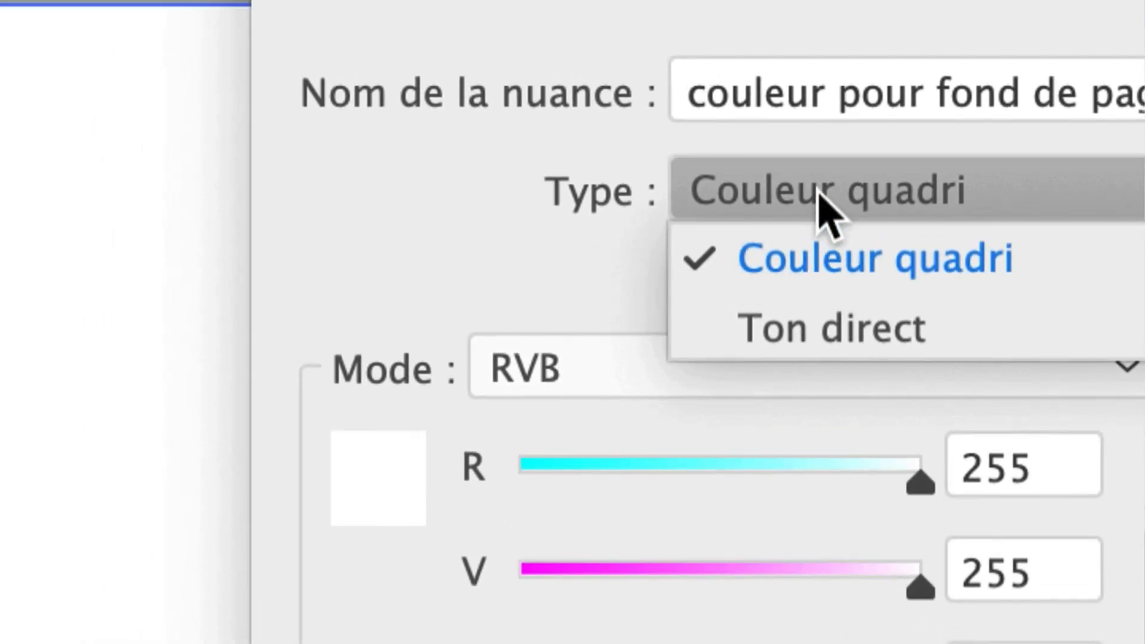
pyautogui.click(814, 149)
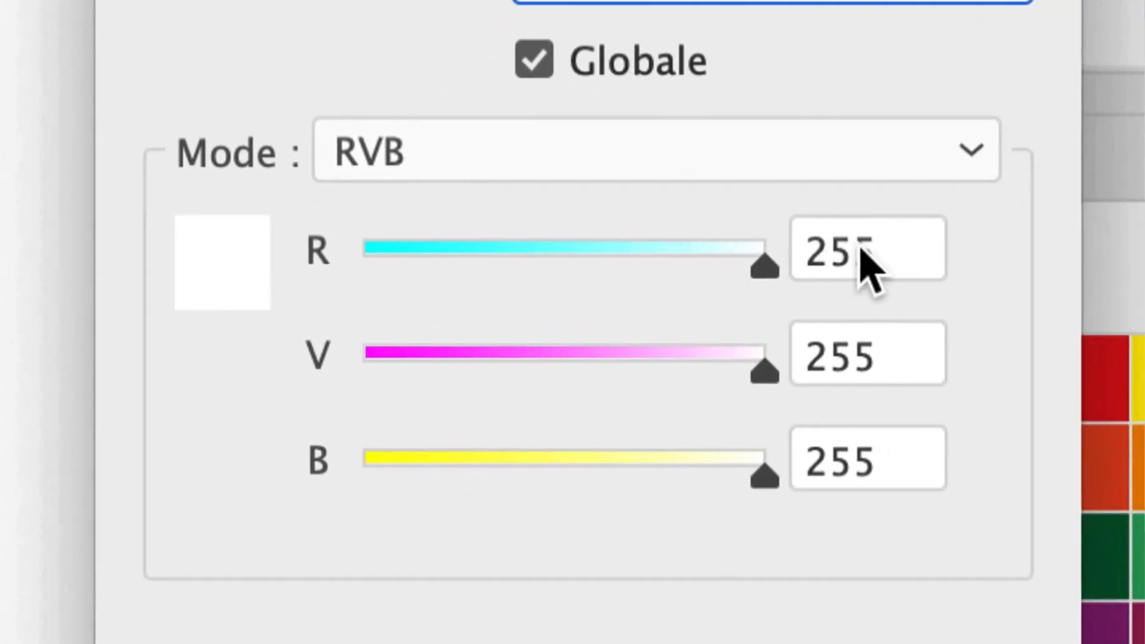
pyautogui.moveTo(1000, 251); pyautogui.dragTo(863, 2)
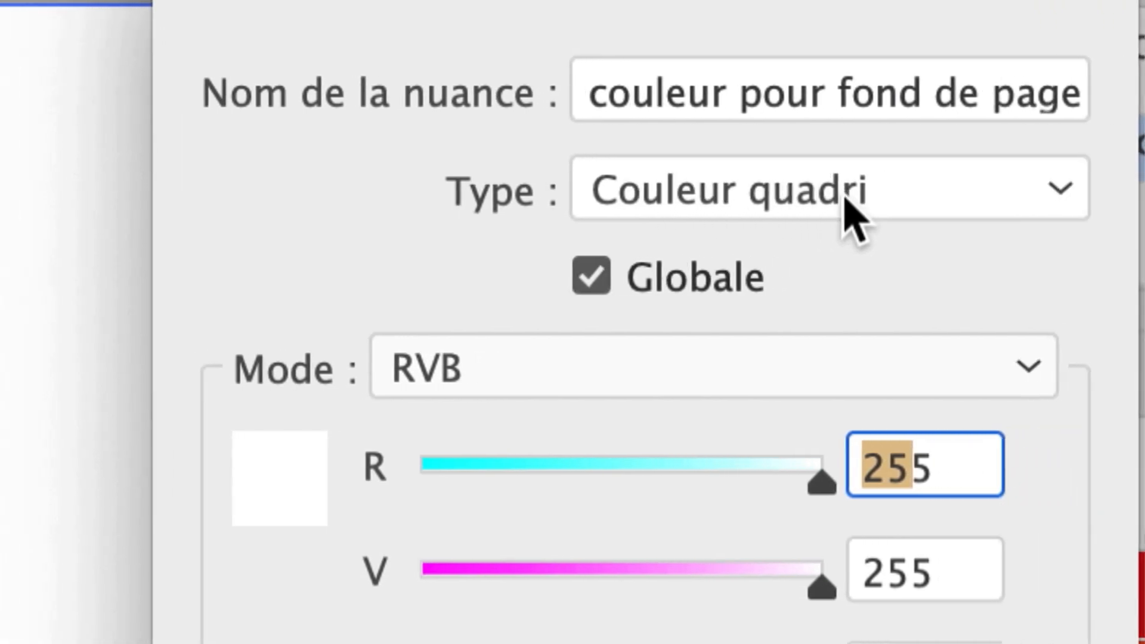
pyautogui.click(850, 202)
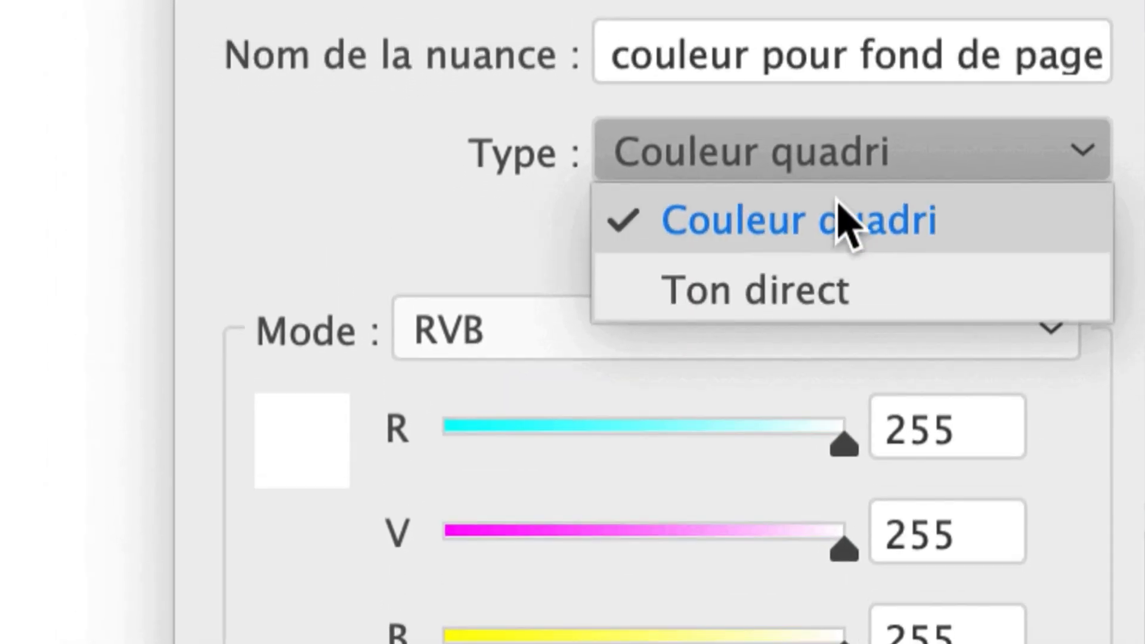
pyautogui.click(840, 152)
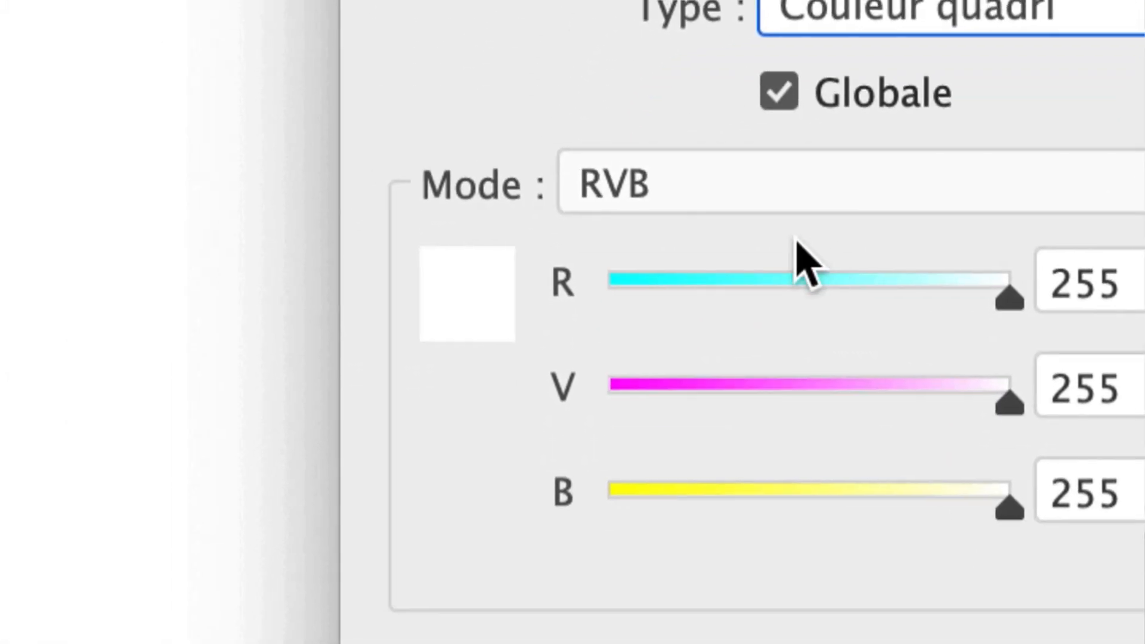
# Keep the new swatch in RVB mode and set its R, V and B values to 150 each
pyautogui.click(541, 371)
pyautogui.click(791, 306)
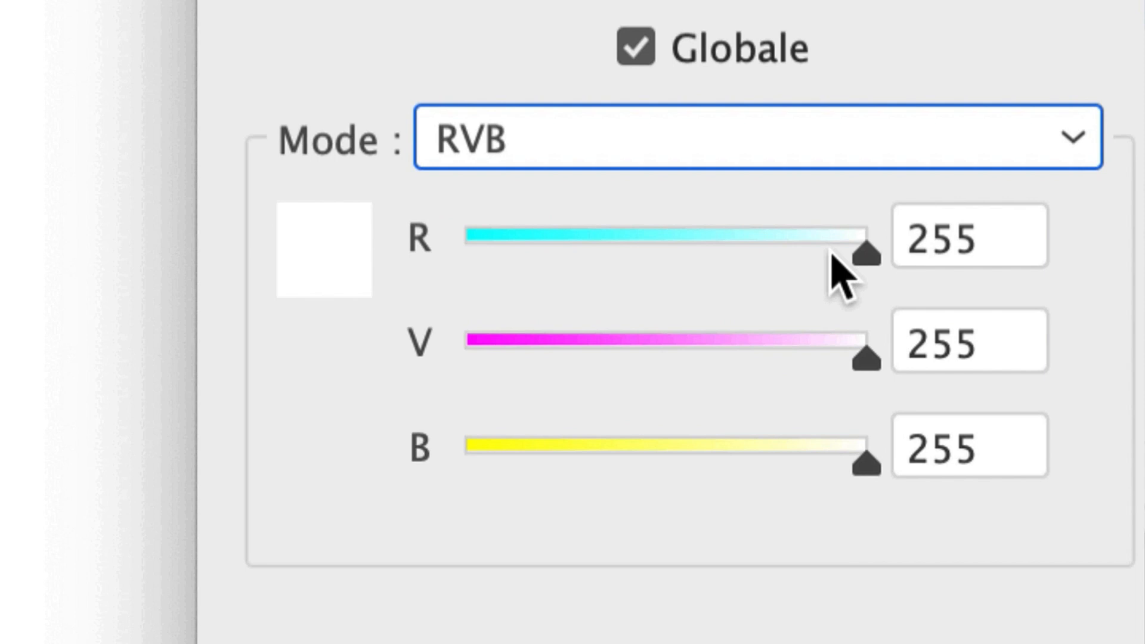
pyautogui.click(706, 249)
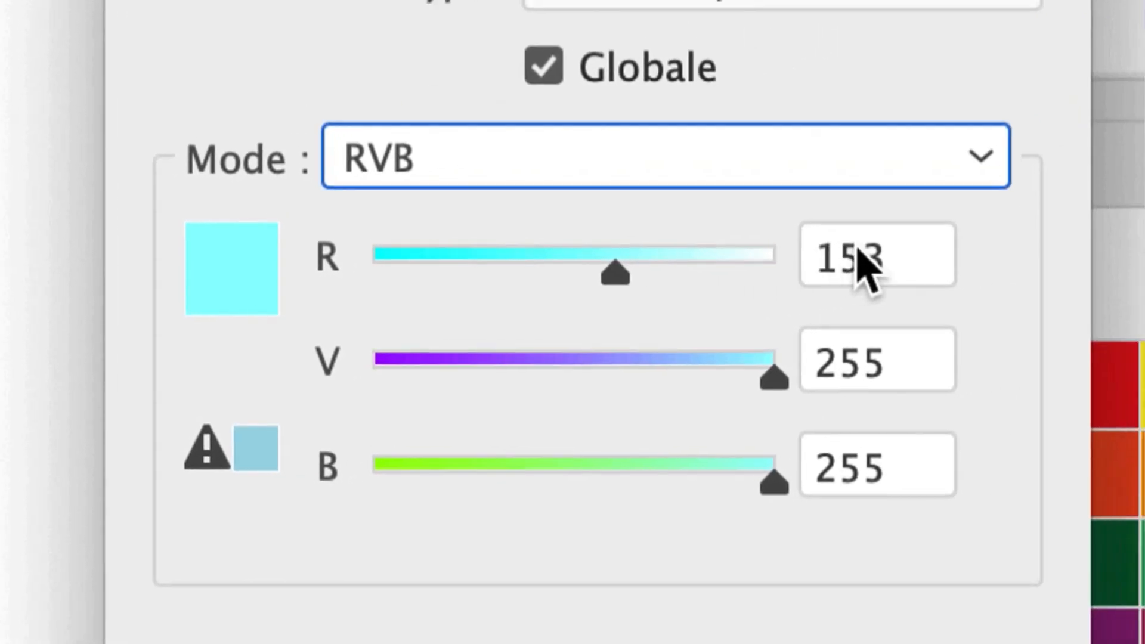
pyautogui.moveTo(1044, 233); pyautogui.dragTo(967, 247)
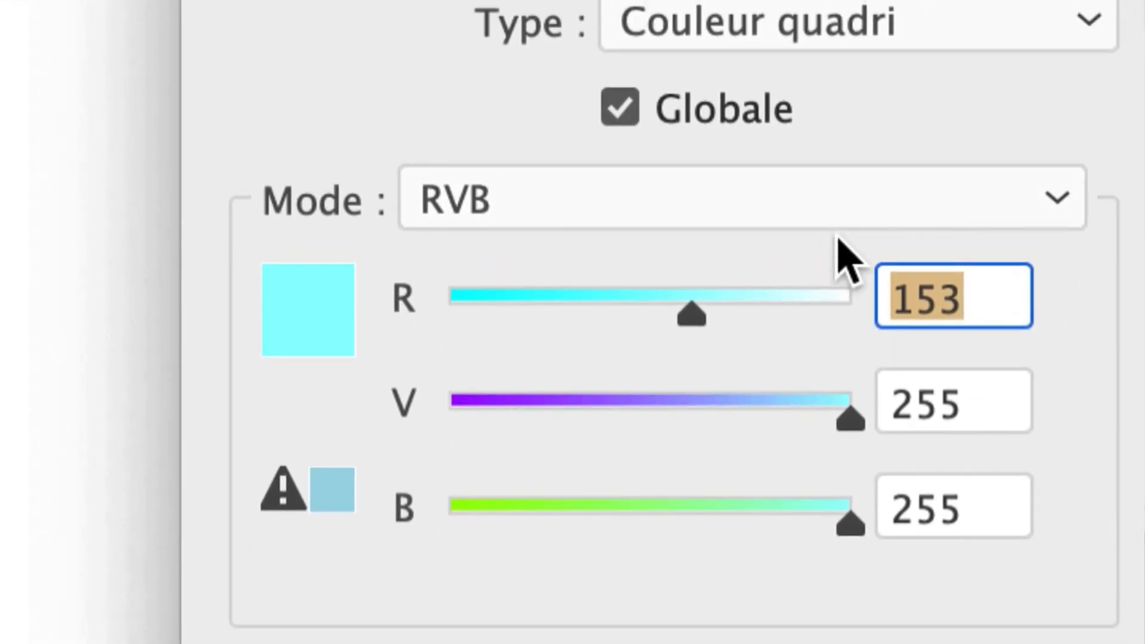
pyautogui.write('150')
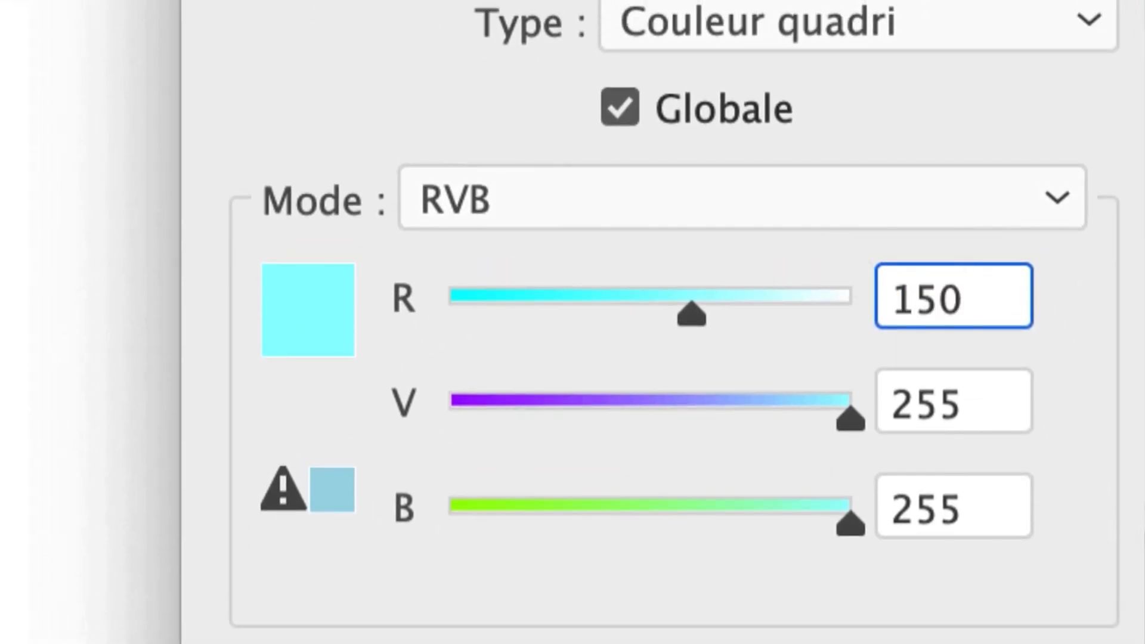
pyautogui.press('Tab')
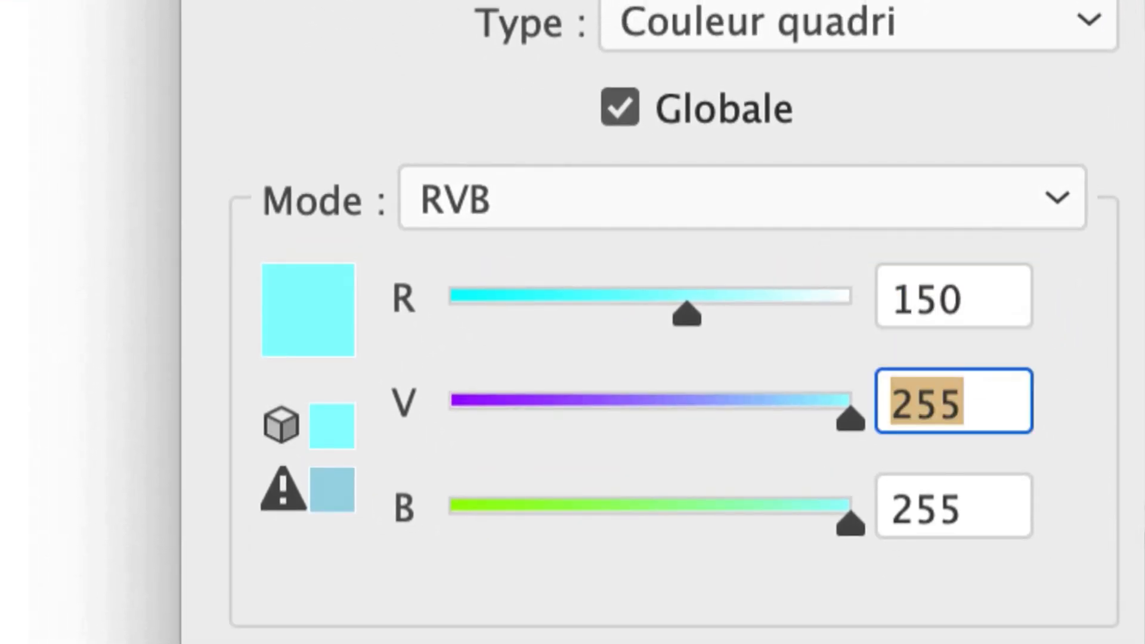
pyautogui.write('150')
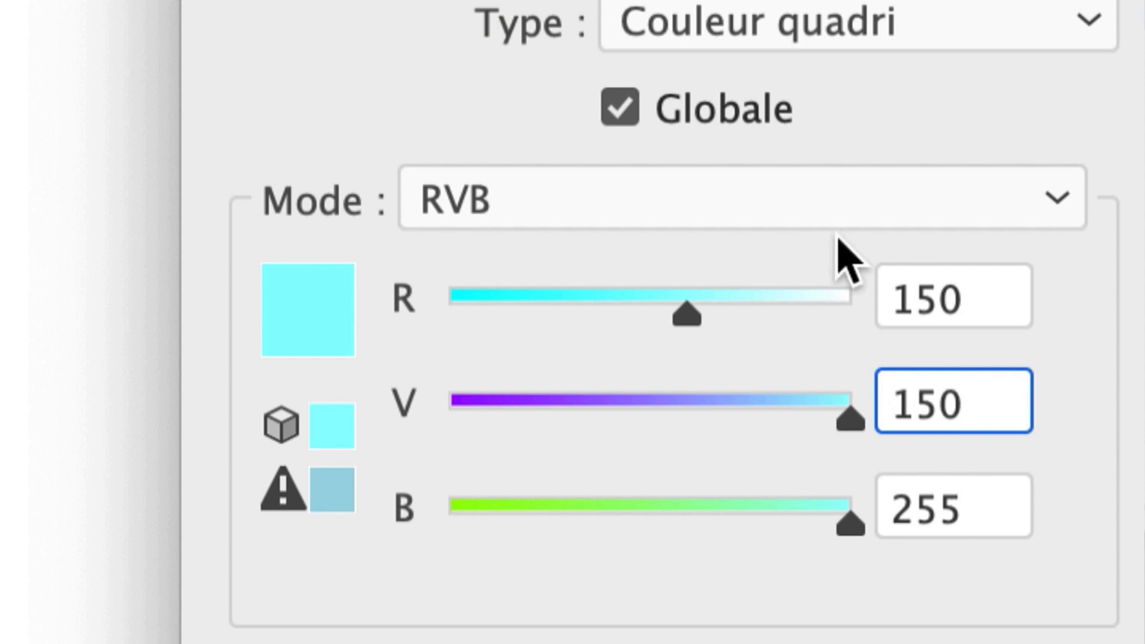
pyautogui.press('Tab')
pyautogui.write('150')
pyautogui.press('Tab')
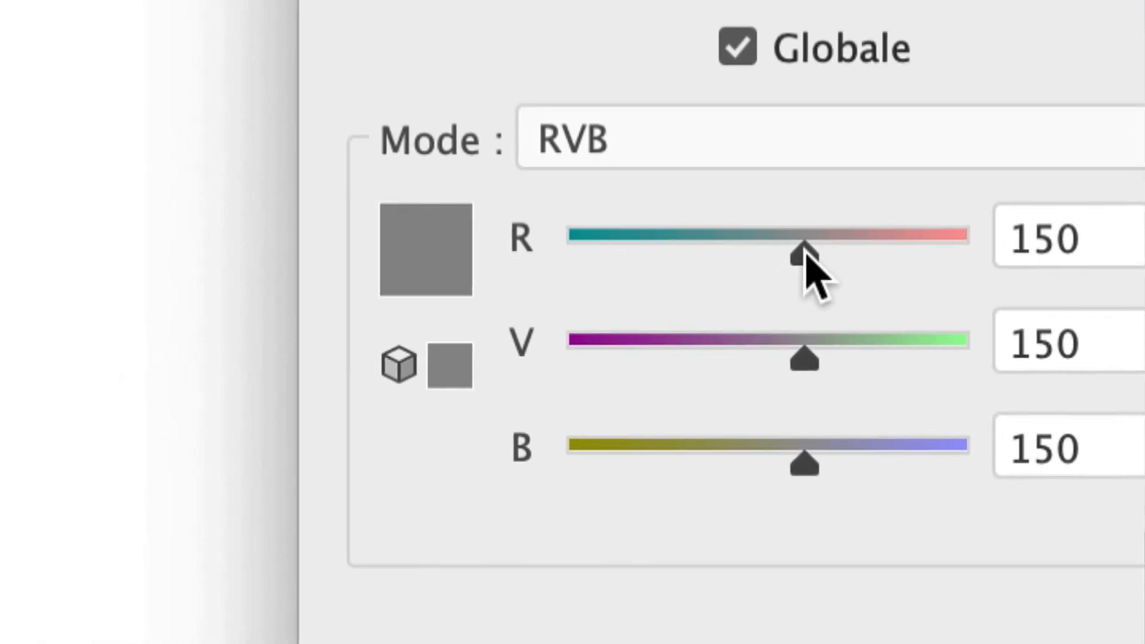
# Adjust the three RVB channels together to a neutral grey of 171 each and create the global swatch
pyautogui.moveTo(587, 253); pyautogui.dragTo(539, 254)
pyautogui.moveTo(796, 249); pyautogui.dragTo(821, 245)
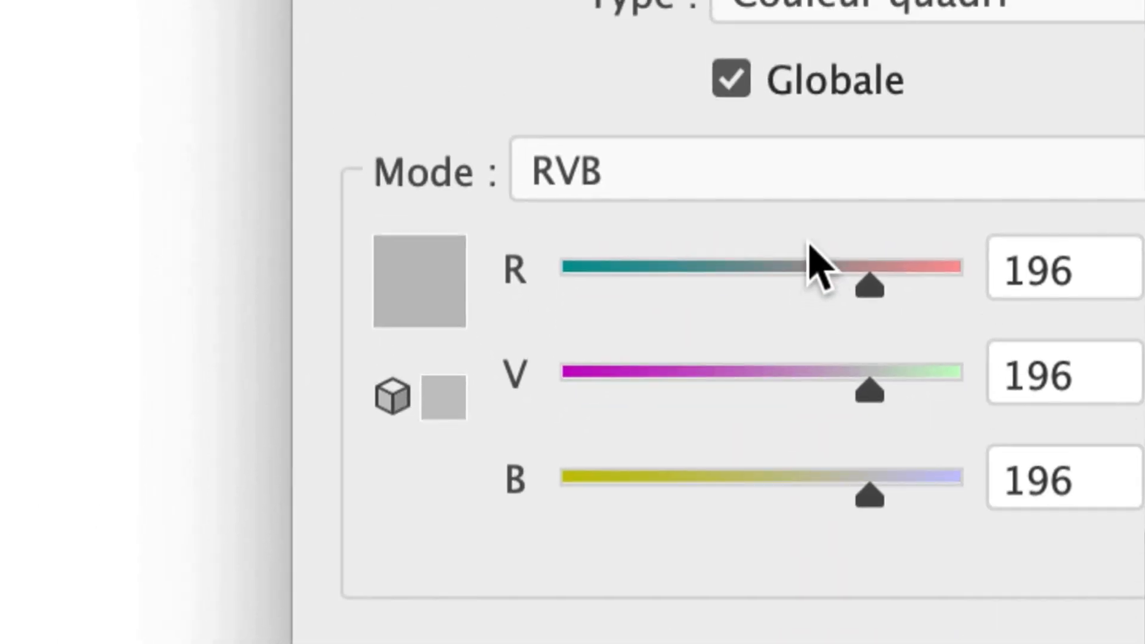
pyautogui.moveTo(893, 114); pyautogui.dragTo(761, 114)
pyautogui.moveTo(793, 250)
pyautogui.mouseDown()
pyautogui.moveTo(823, 251)
pyautogui.moveTo(767, 248)
pyautogui.moveTo(789, 250)
pyautogui.mouseUp()
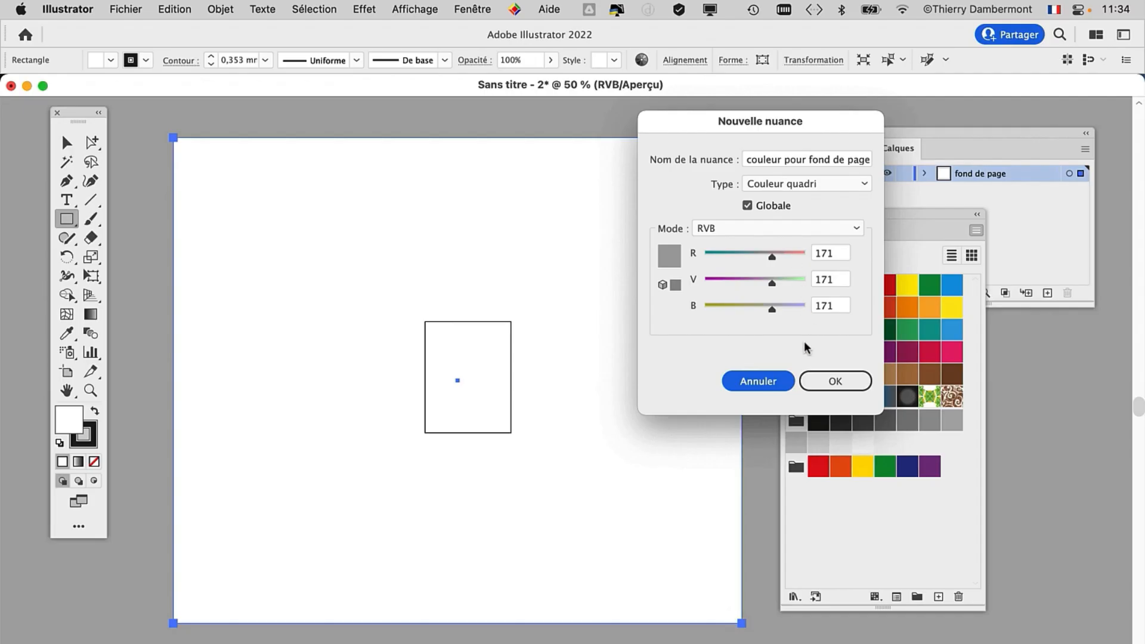
pyautogui.click(806, 385)
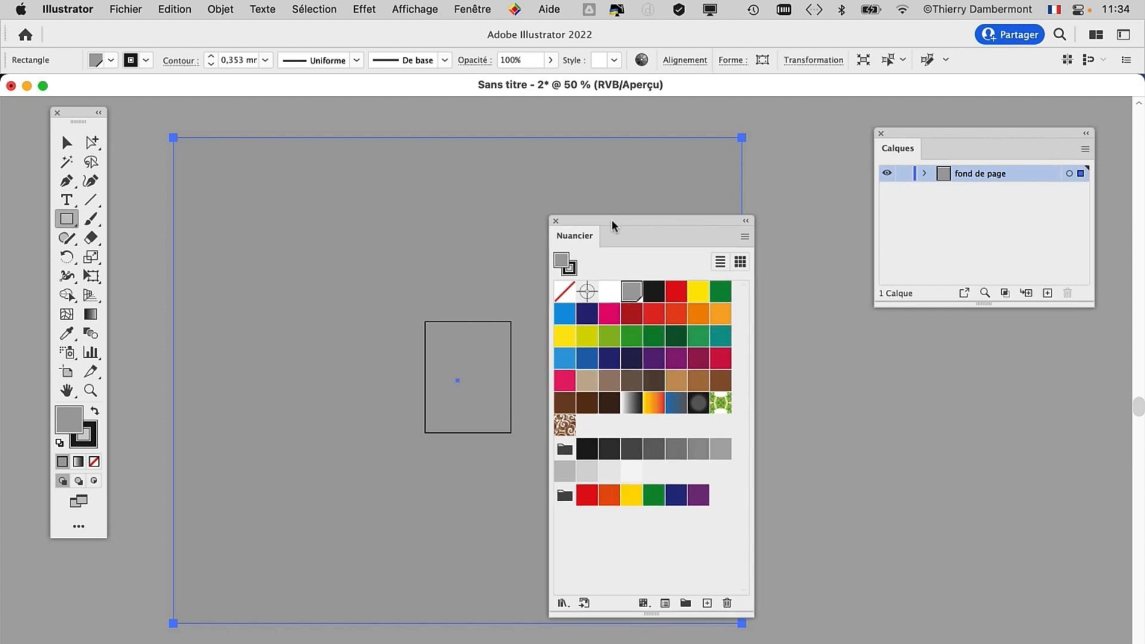
# Shorten the Nuancier panel and separate it from the Calques panel so the layer list is accessible
pyautogui.moveTo(611, 226); pyautogui.dragTo(833, 112)
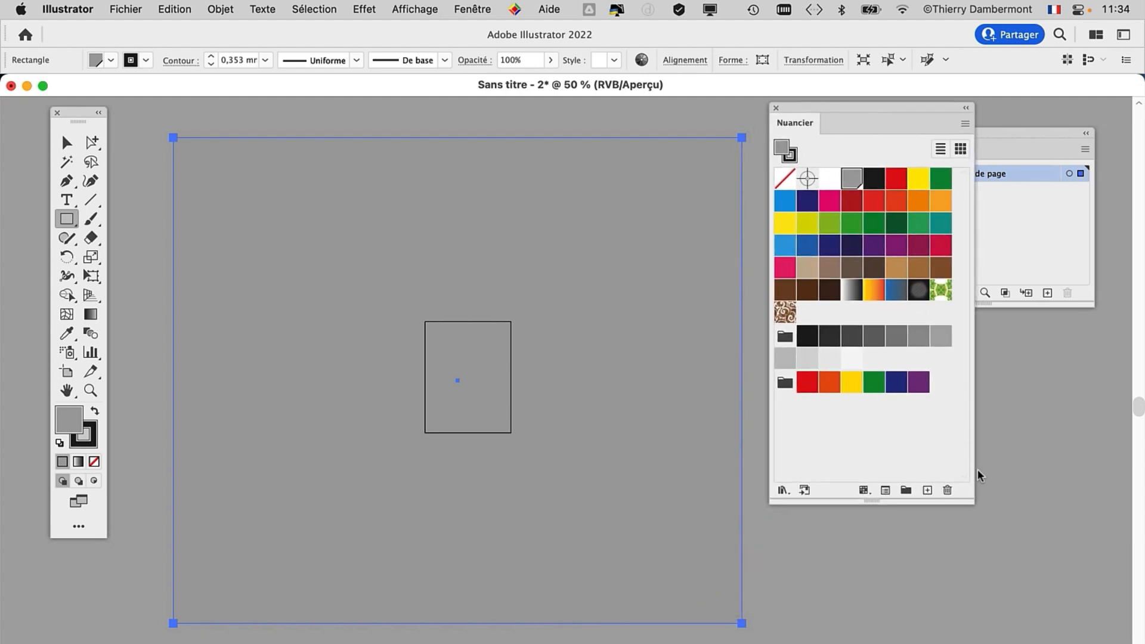
pyautogui.moveTo(970, 505); pyautogui.dragTo(965, 456)
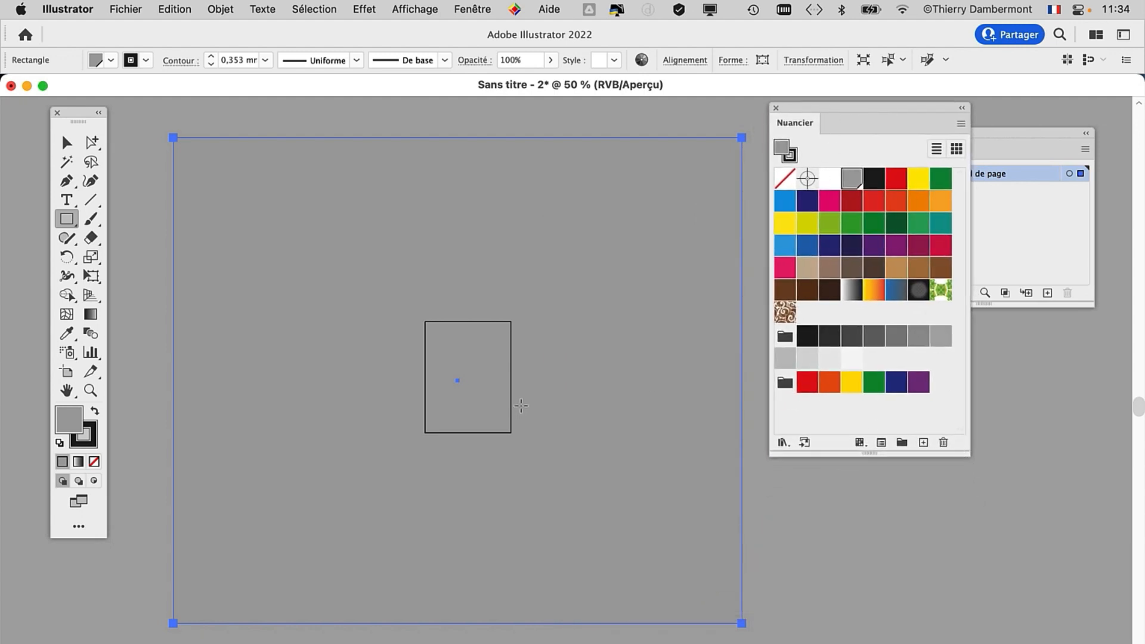
pyautogui.moveTo(789, 114); pyautogui.dragTo(802, 251)
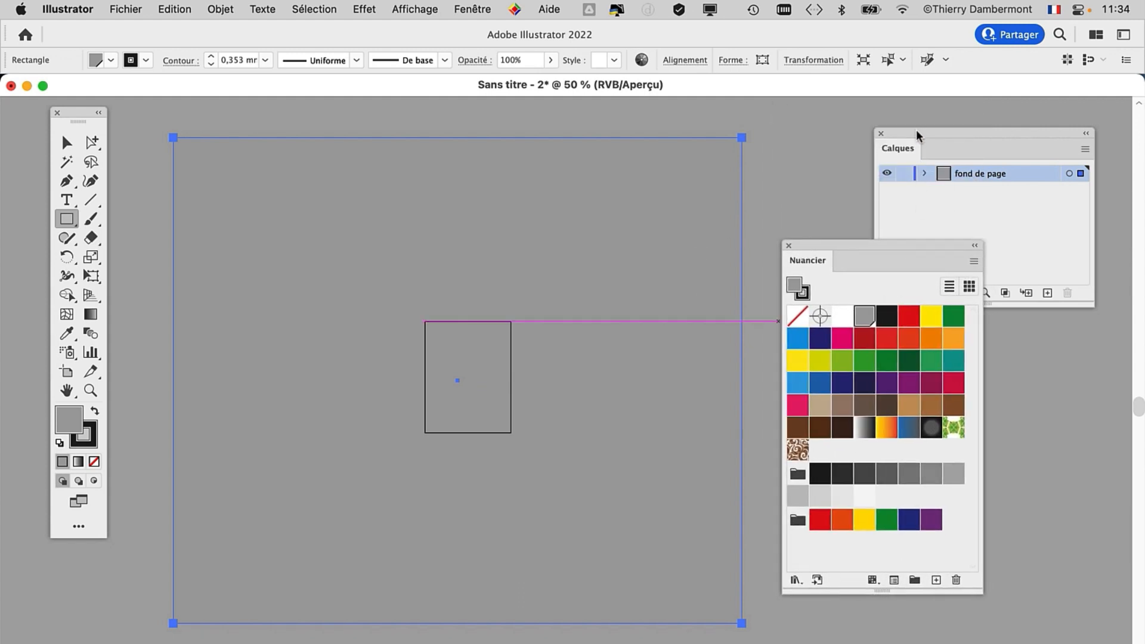
pyautogui.moveTo(919, 136); pyautogui.dragTo(631, 192)
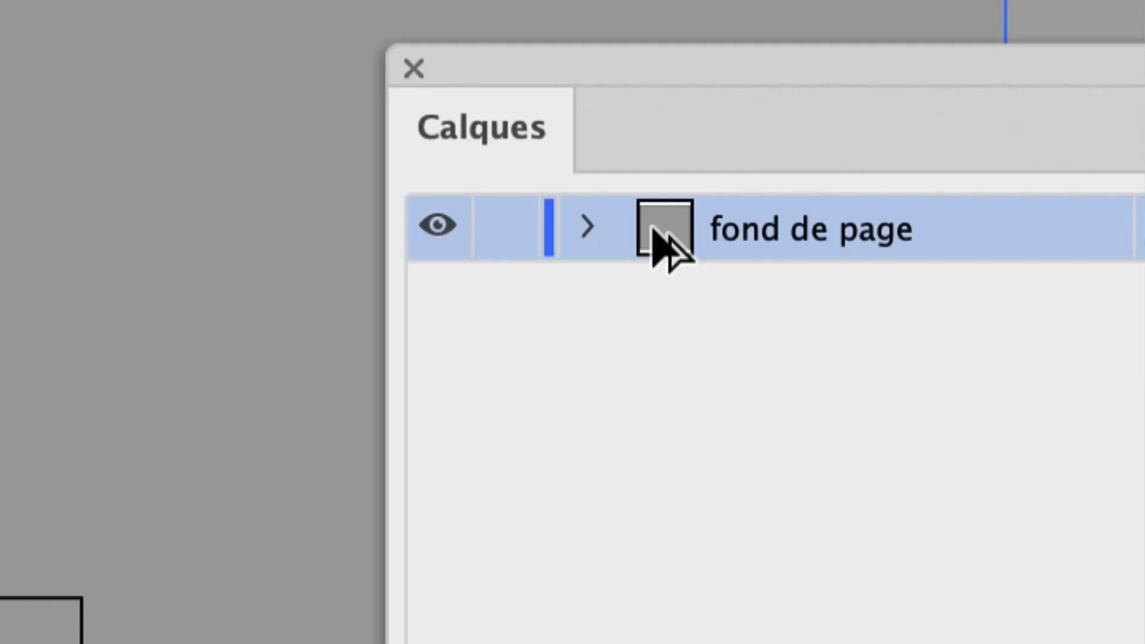
# Lock the "fond de page" layer and add a new layer above it
pyautogui.click(617, 233)
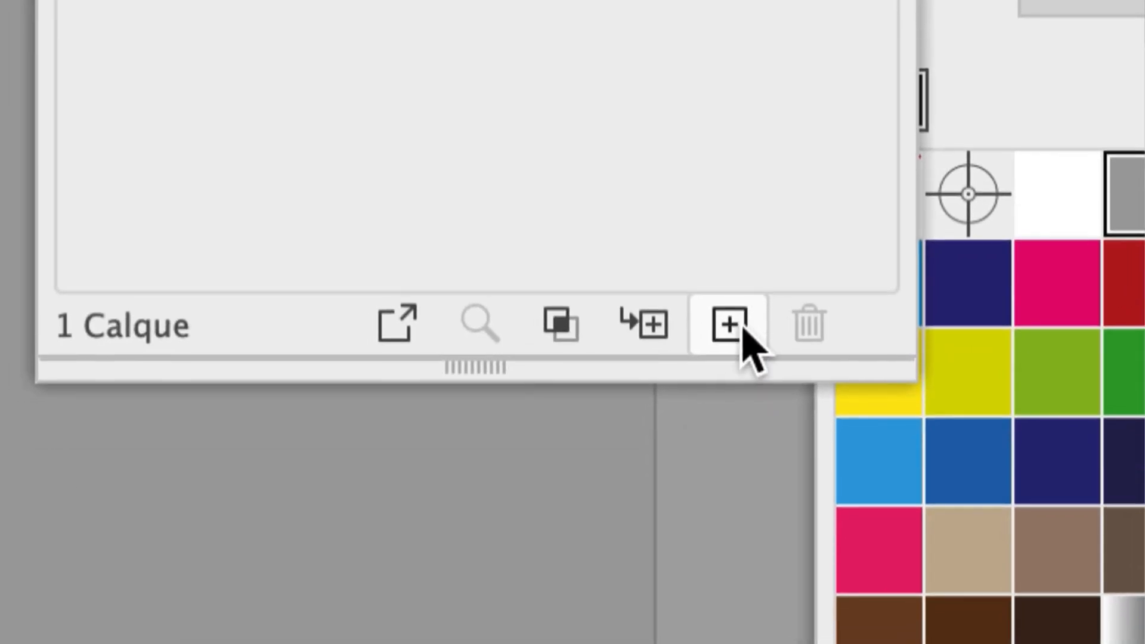
pyautogui.click(743, 330)
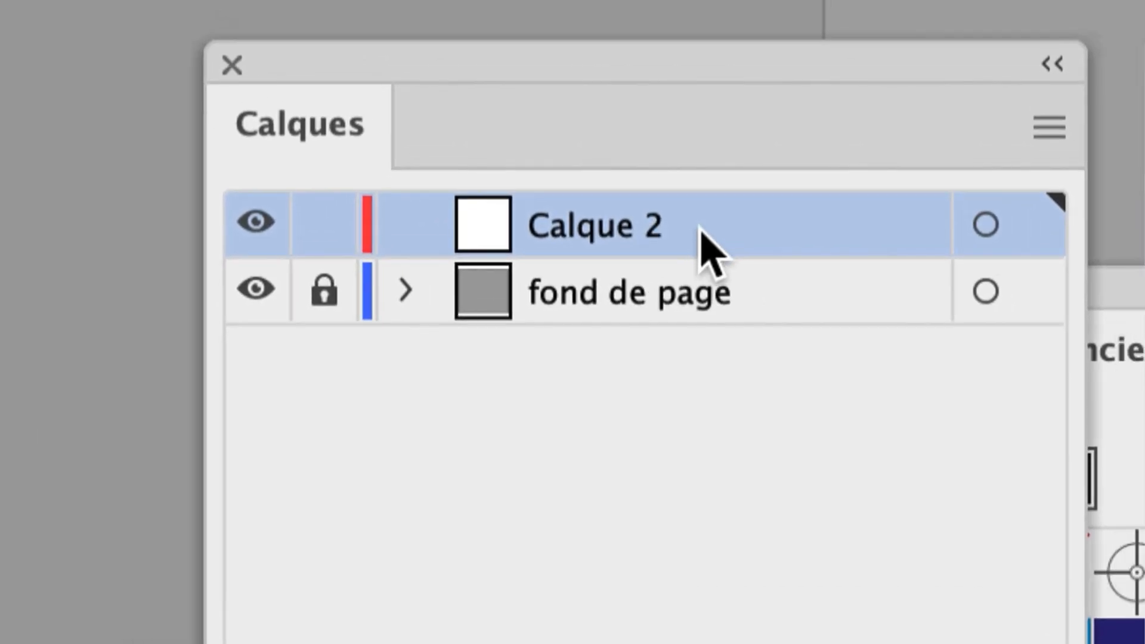
pyautogui.hotkey('shift', 'o')
pyautogui.press('v')
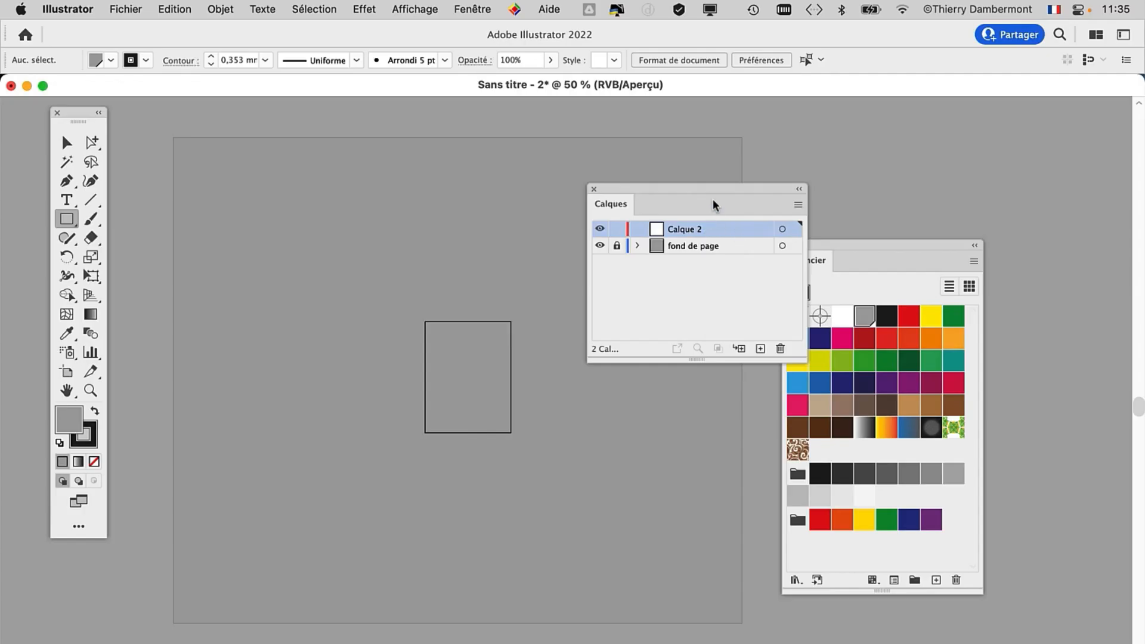
# Draw a small rectangle in the upper part of the artboard on Calque 2 and give it the default fill and stroke
pyautogui.moveTo(719, 189); pyautogui.dragTo(879, 186)
pyautogui.scroll(2, 487, 354)
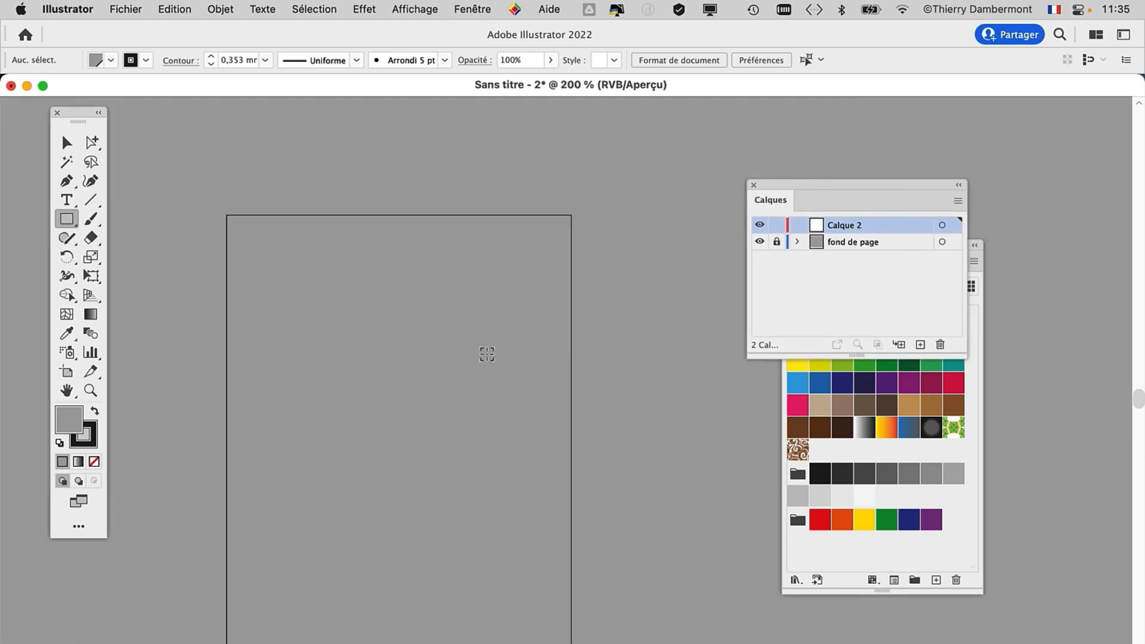
pyautogui.moveTo(312, 277); pyautogui.dragTo(434, 368)
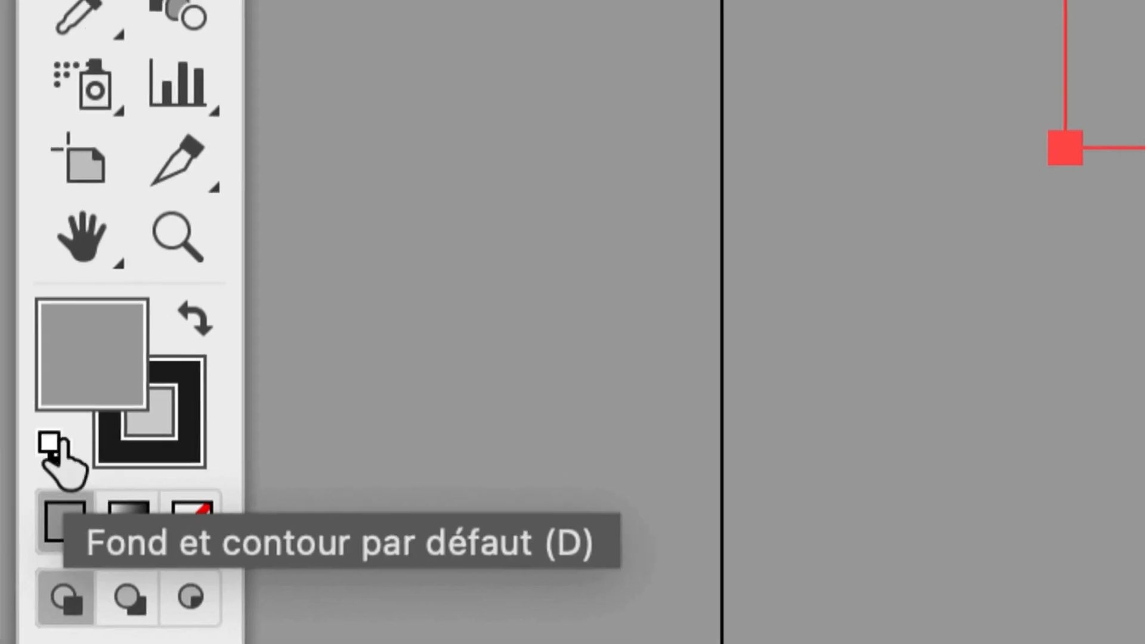
pyautogui.click(53, 446)
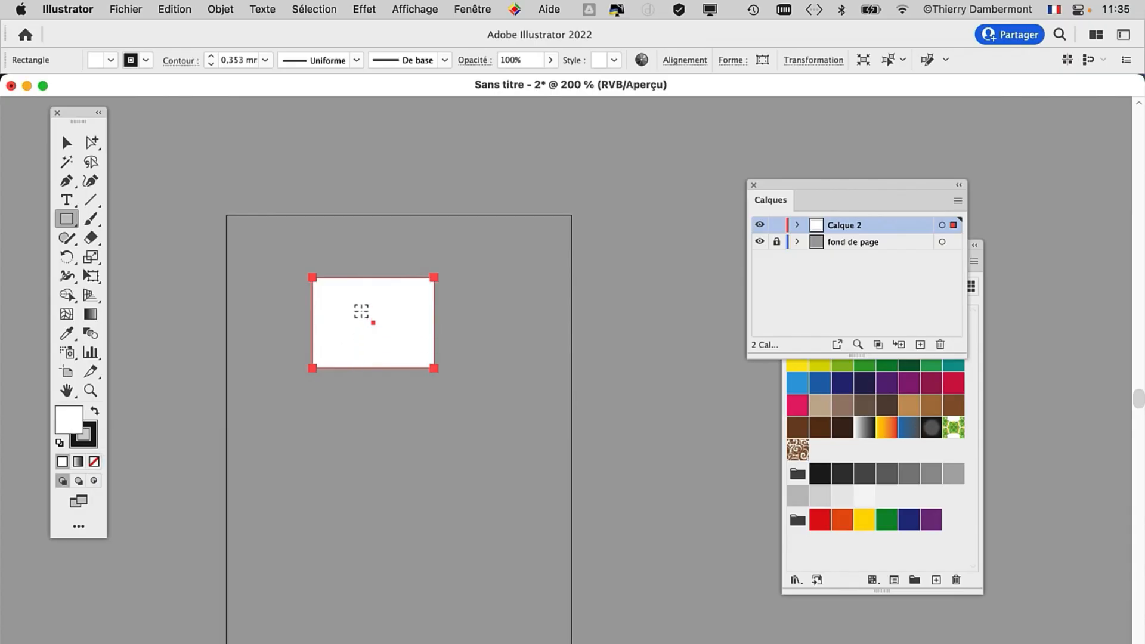
# Examine the white rectangle against the page background by hiding the "fond de page" layer and showing it again
pyautogui.scroll(3, 361, 310)
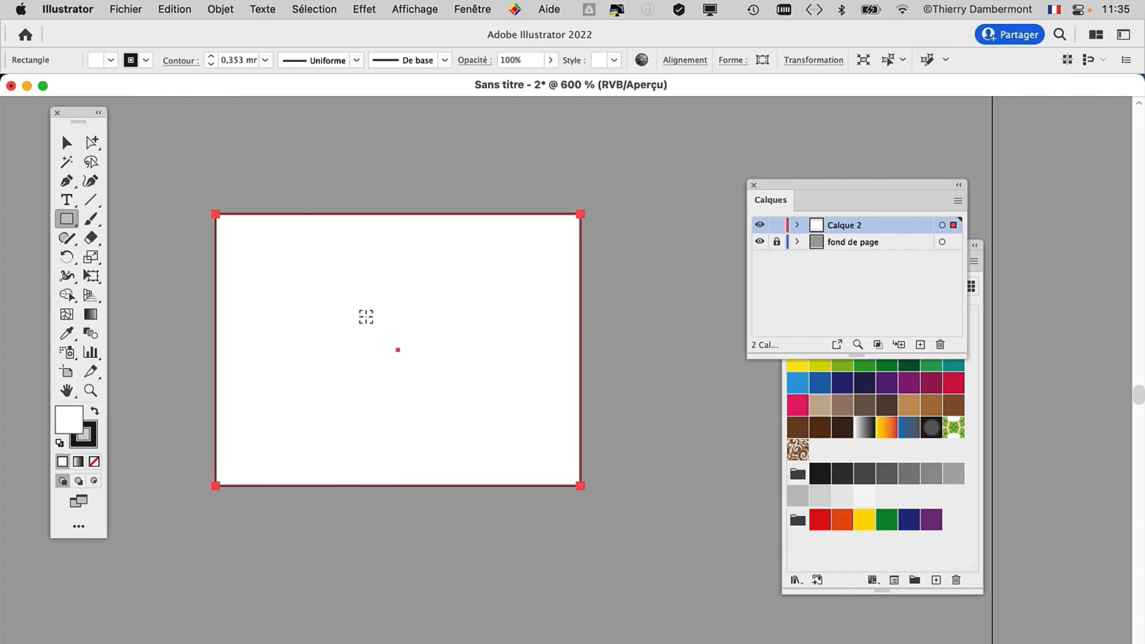
pyautogui.scroll(-2, 362, 315)
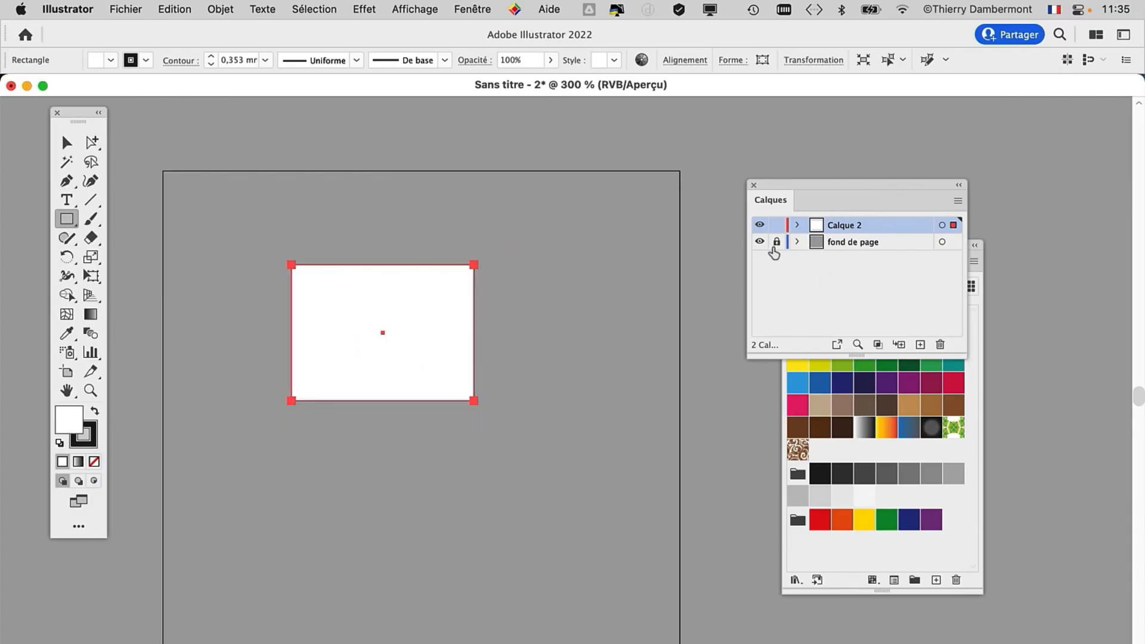
pyautogui.click(760, 242)
pyautogui.click(760, 243)
pyautogui.click(761, 243)
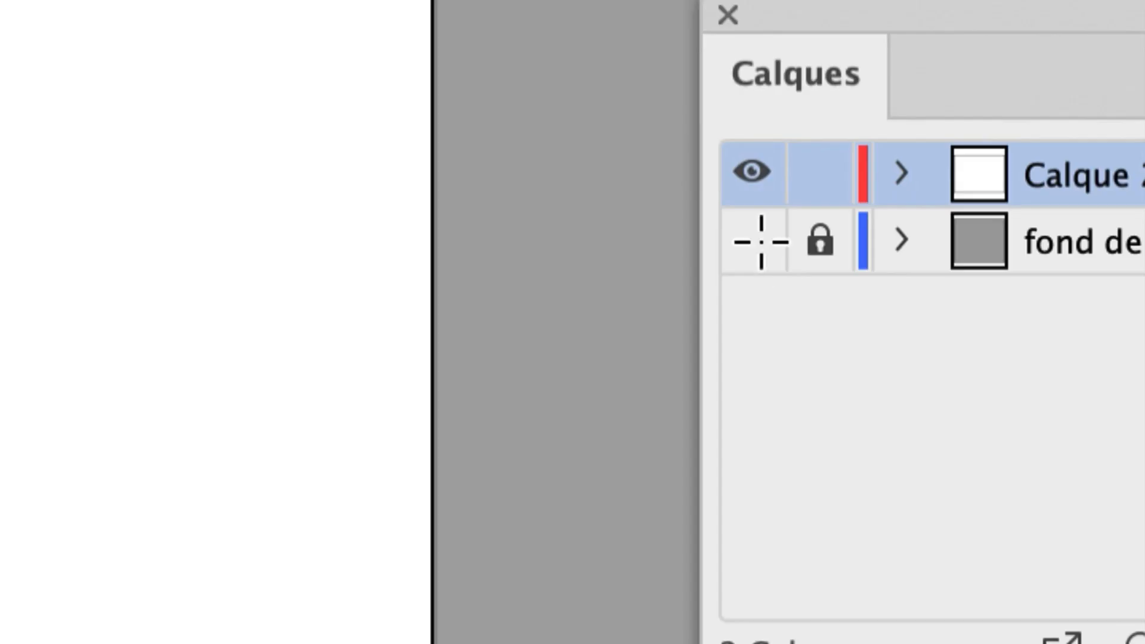
pyautogui.click(761, 242)
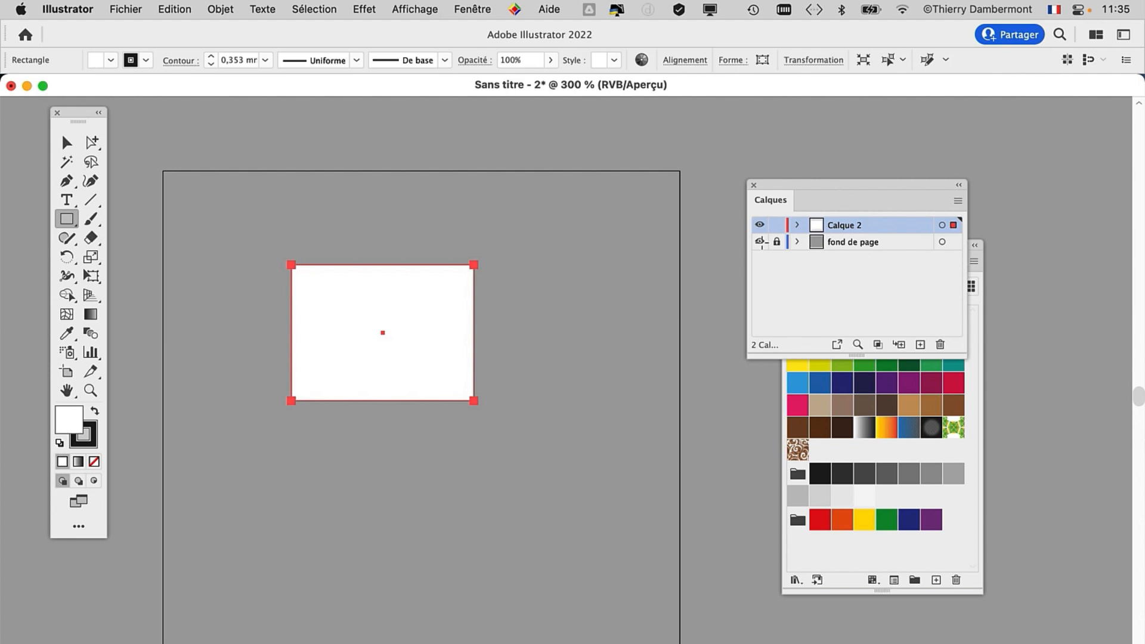
# Switch to the Selection tool and arrange the Calques and Nuancier panels side by side, clear of the artboard
pyautogui.click(67, 142)
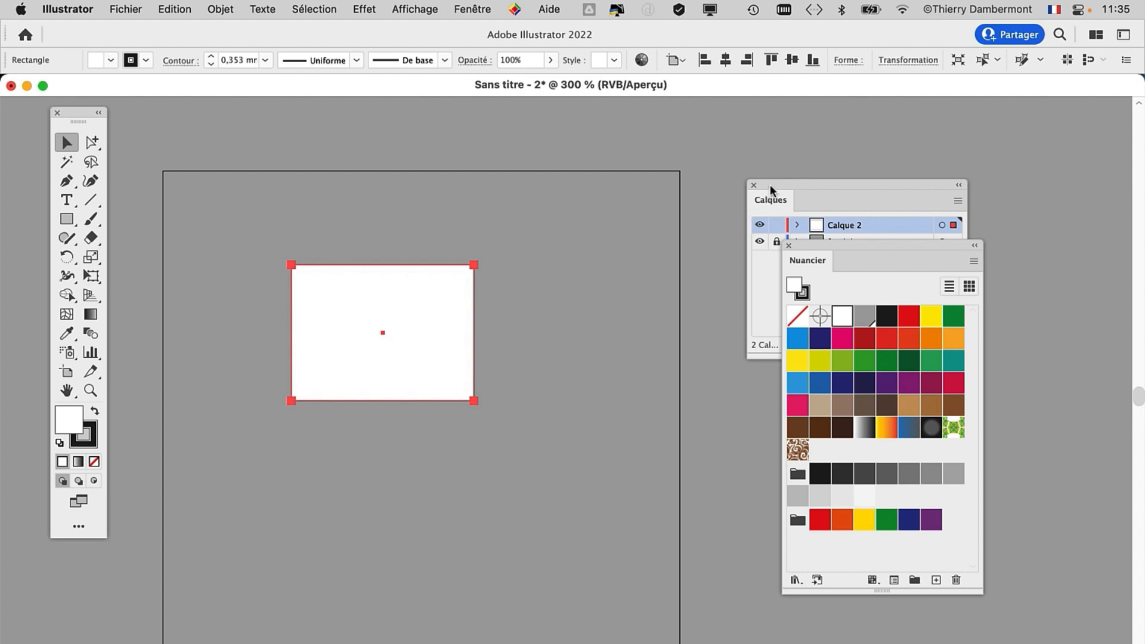
pyautogui.moveTo(770, 184); pyautogui.dragTo(619, 135)
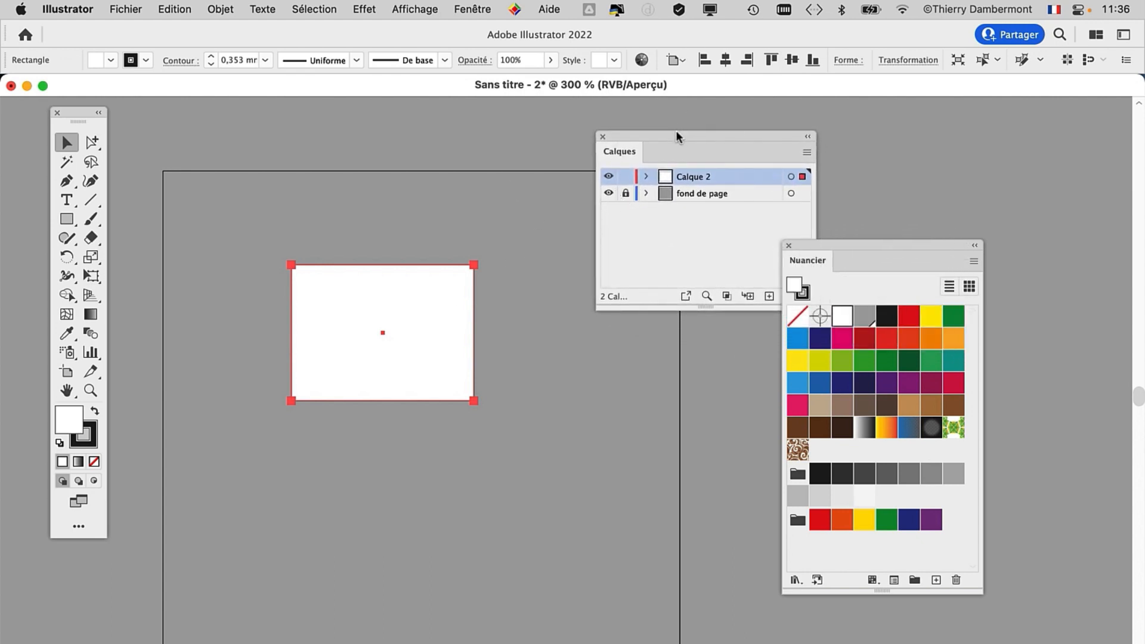
pyautogui.moveTo(676, 136); pyautogui.dragTo(614, 146)
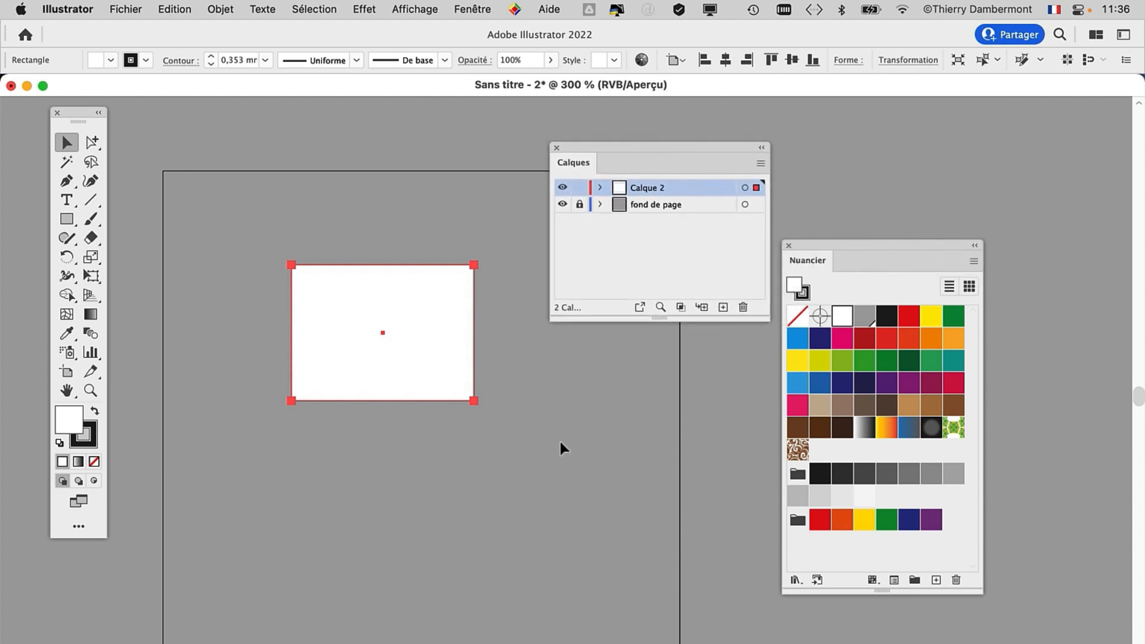
pyautogui.scroll(-3, 560, 441)
pyautogui.scroll(-4, 560, 441)
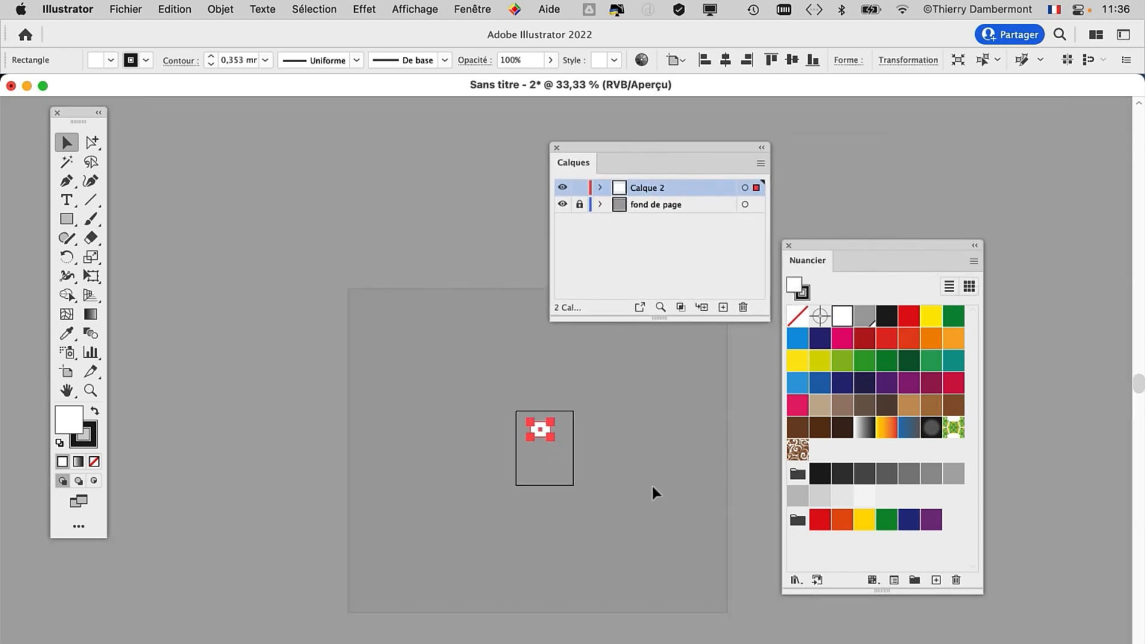
pyautogui.scroll(3, 651, 478)
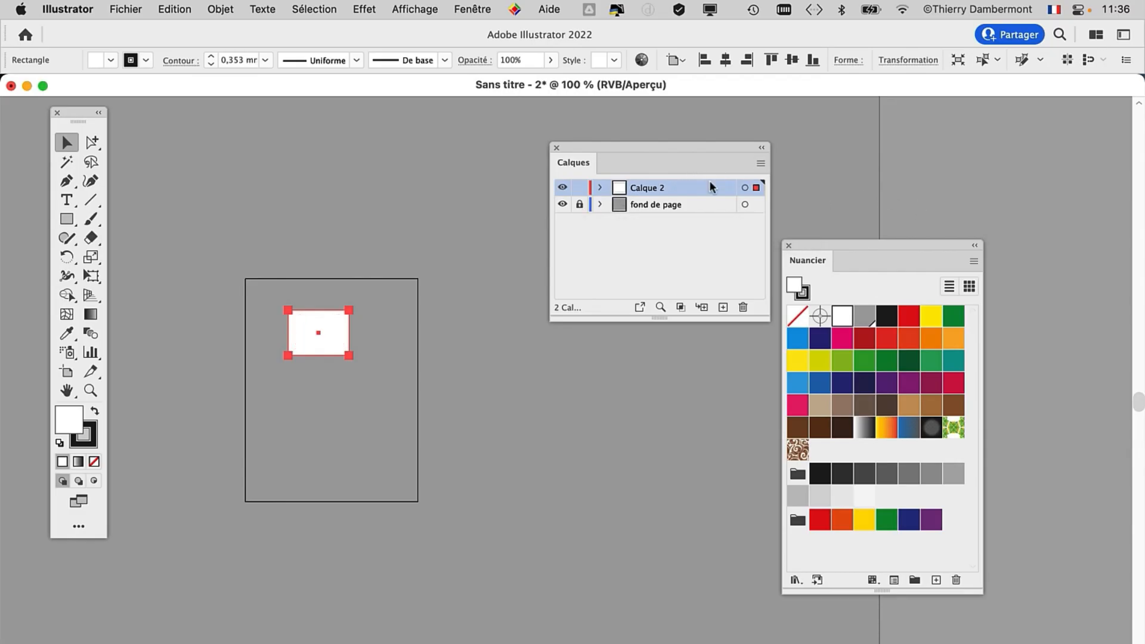
pyautogui.scroll(-2, 455, 348)
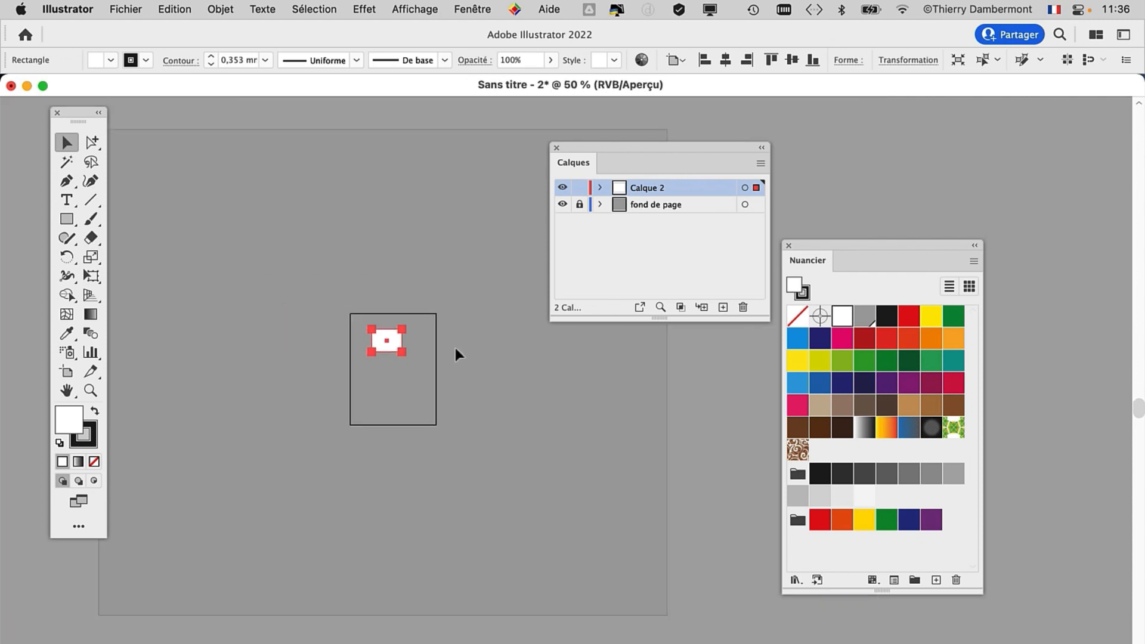
pyautogui.moveTo(587, 147); pyautogui.dragTo(556, 122)
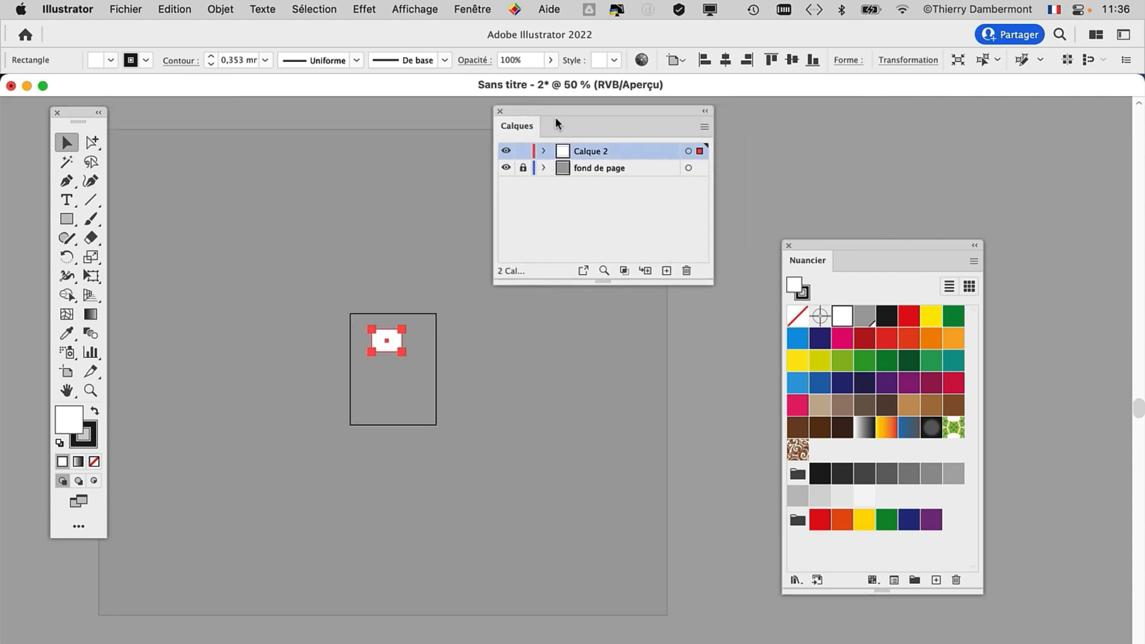
pyautogui.moveTo(821, 244); pyautogui.dragTo(822, 156)
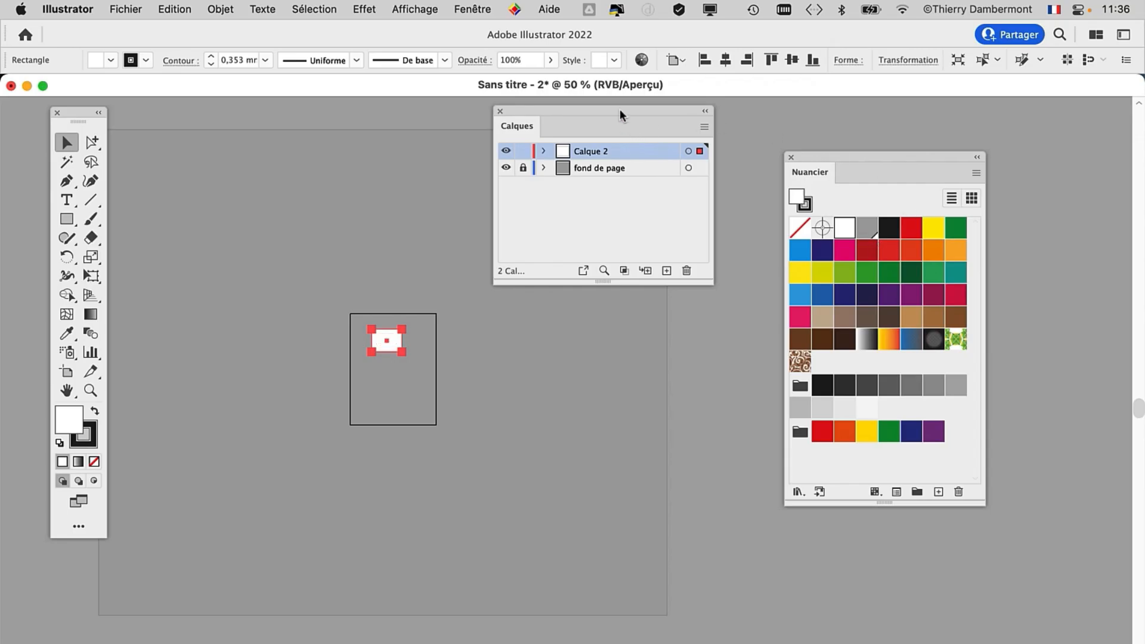
pyautogui.moveTo(620, 110); pyautogui.dragTo(627, 114)
# Review the Nouvelle nuance settings from the Nuancier and close them without creating a swatch
pyautogui.scroll(2, 453, 310)
pyautogui.click(463, 379)
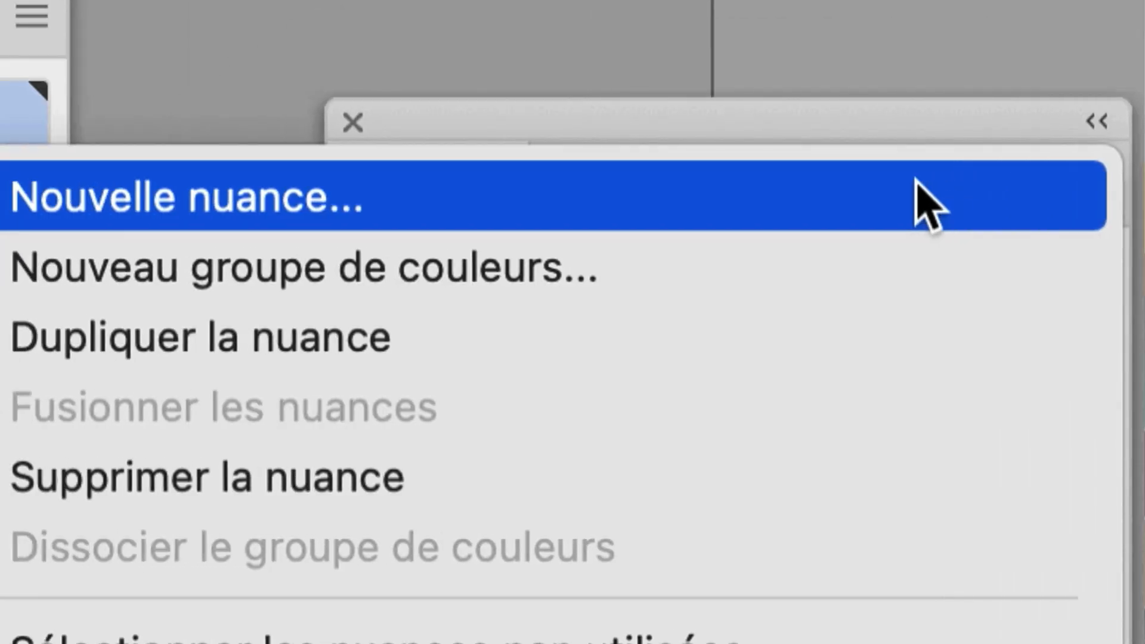
pyautogui.click(923, 203)
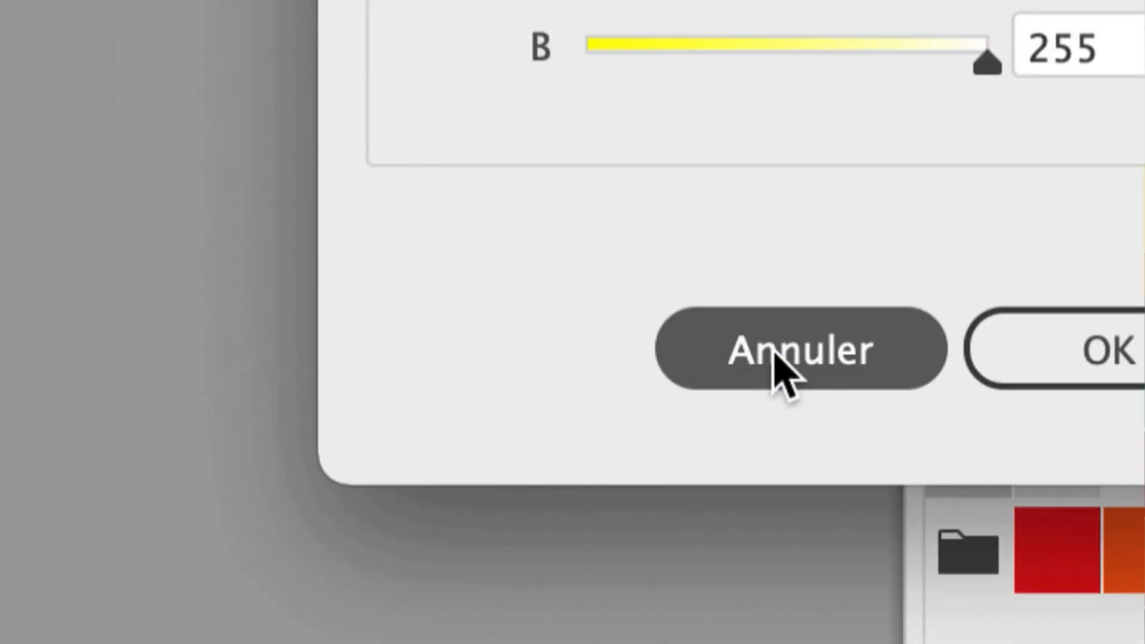
pyautogui.click(780, 365)
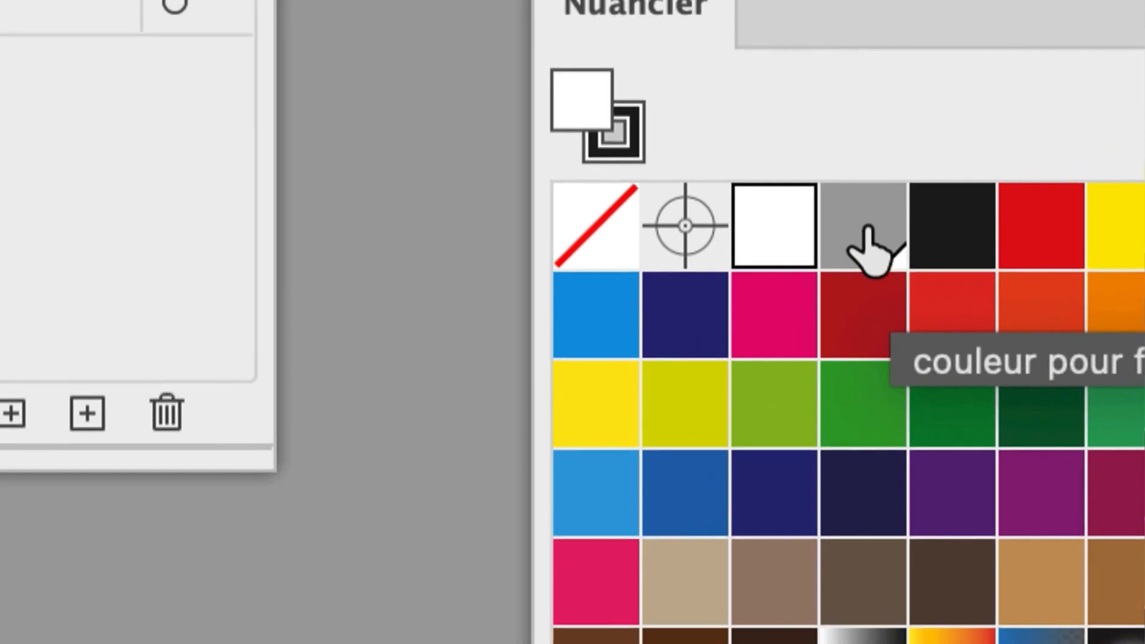
# Edit the global swatch "couleur pour fond de page" with the preview enabled, lightening it proportionally to R 224, V 224, B 224
pyautogui.click(854, 227)
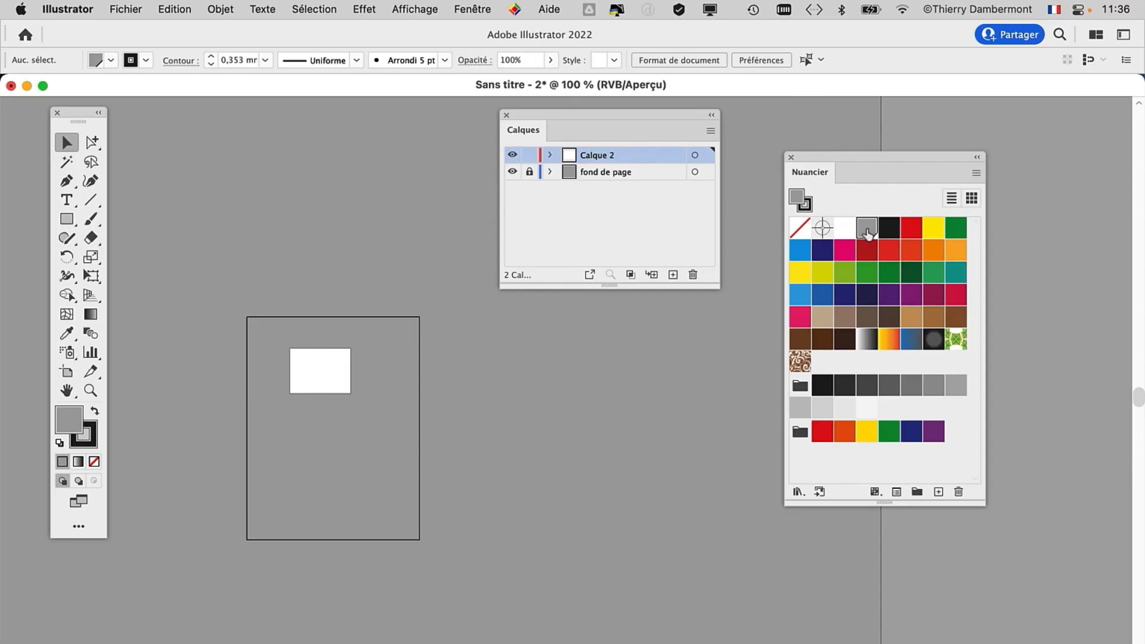
pyautogui.doubleClick(867, 229)
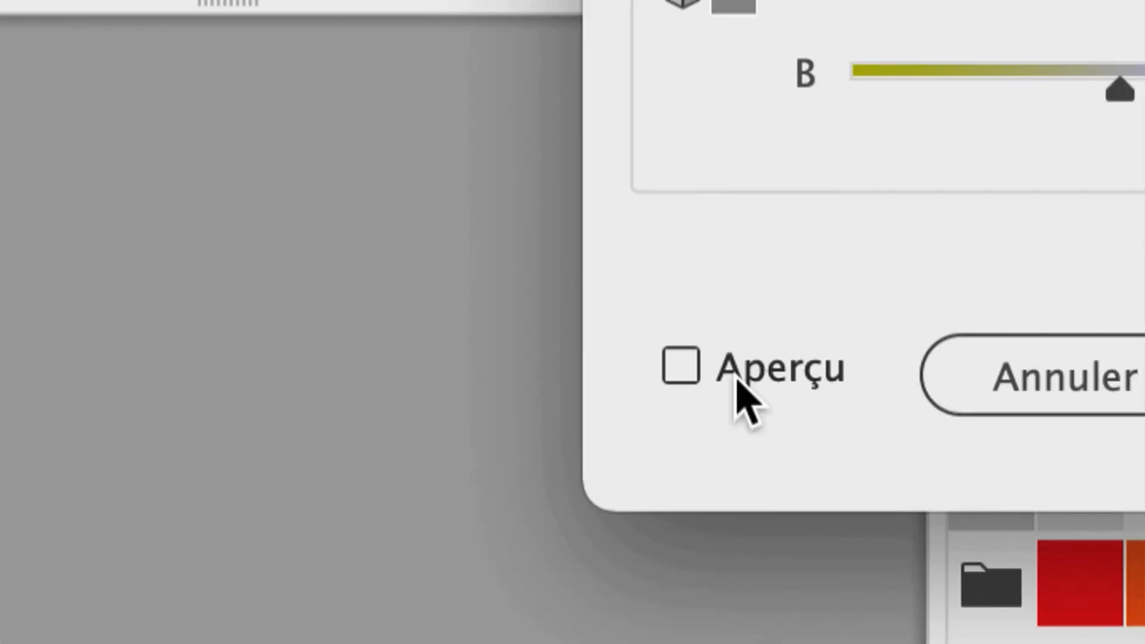
pyautogui.click(738, 381)
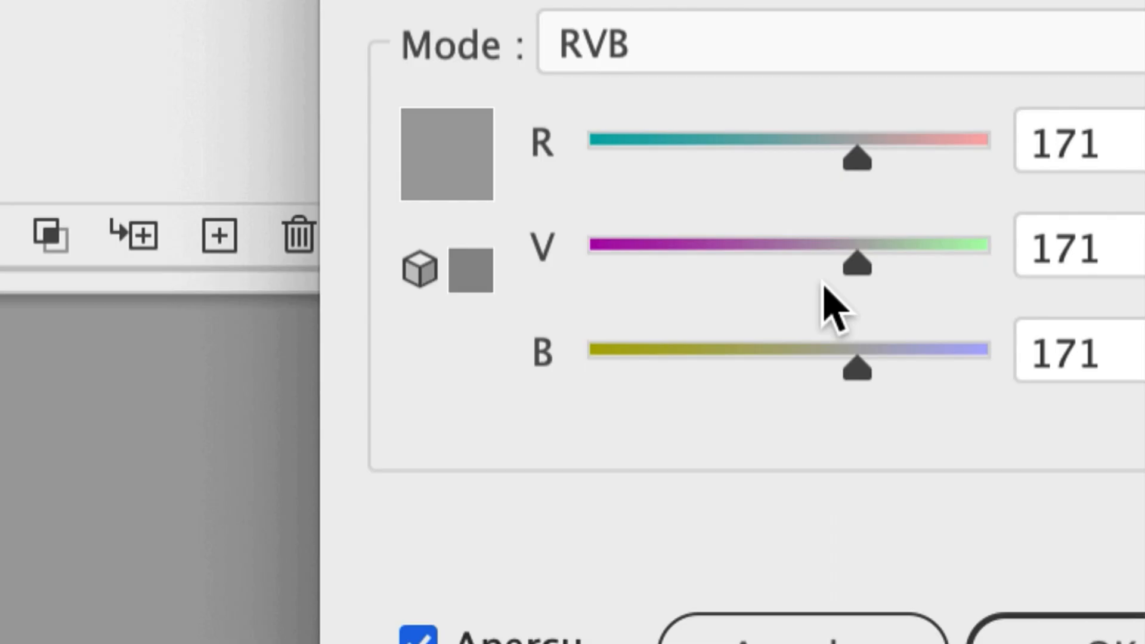
pyautogui.moveTo(840, 260); pyautogui.dragTo(983, 293)
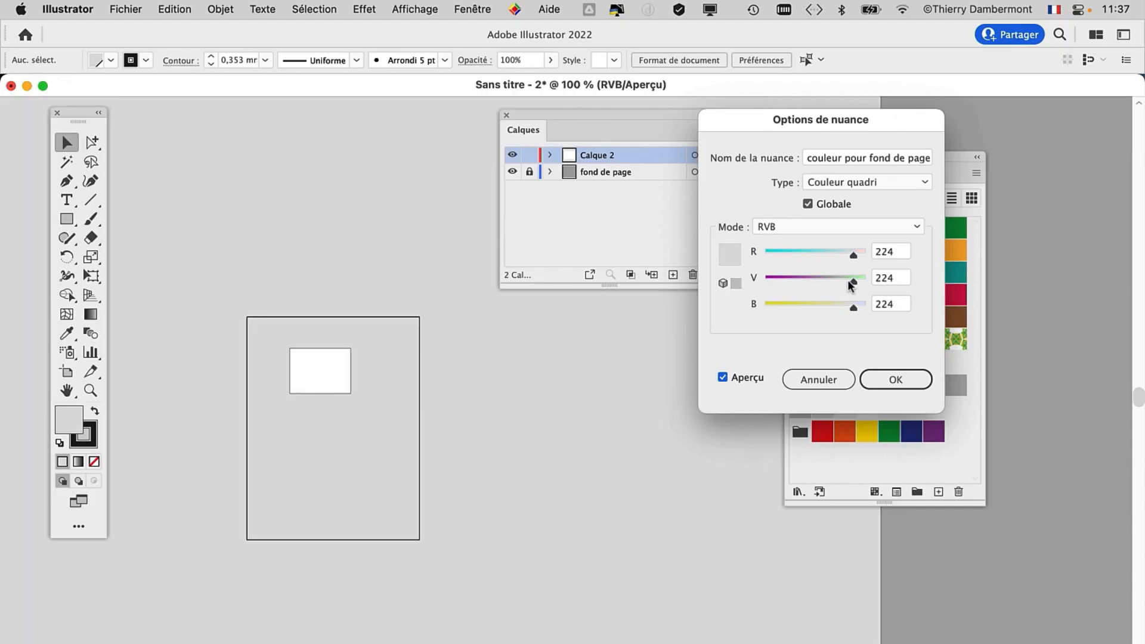
pyautogui.click(892, 386)
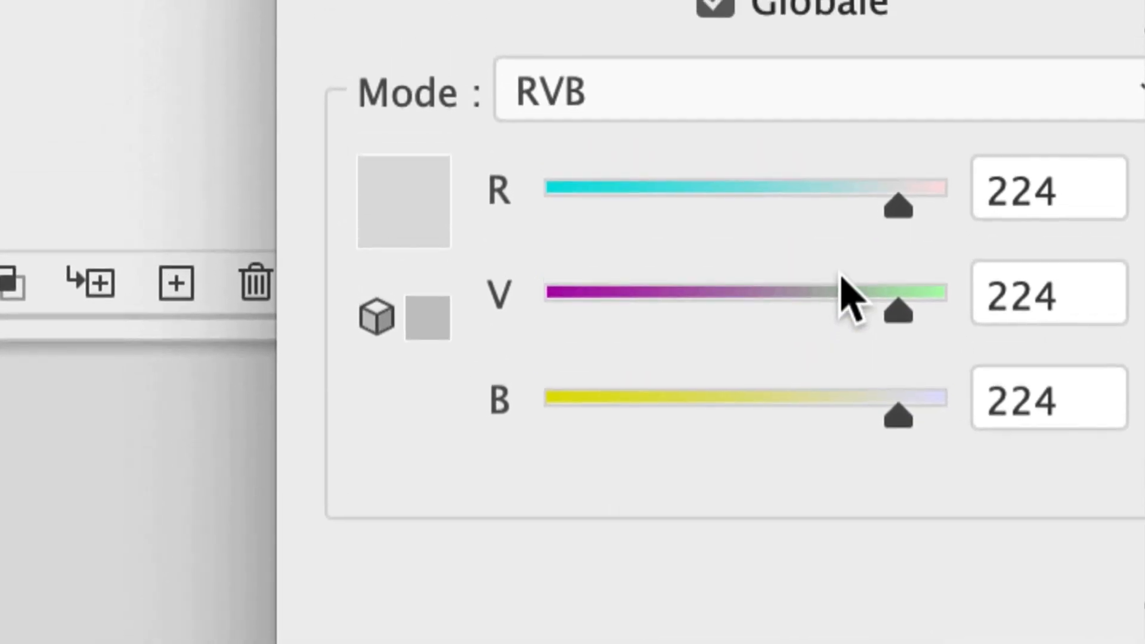
# Try tinting the page background by lowering only the swatch's green (V) value to 215
pyautogui.click(850, 273)
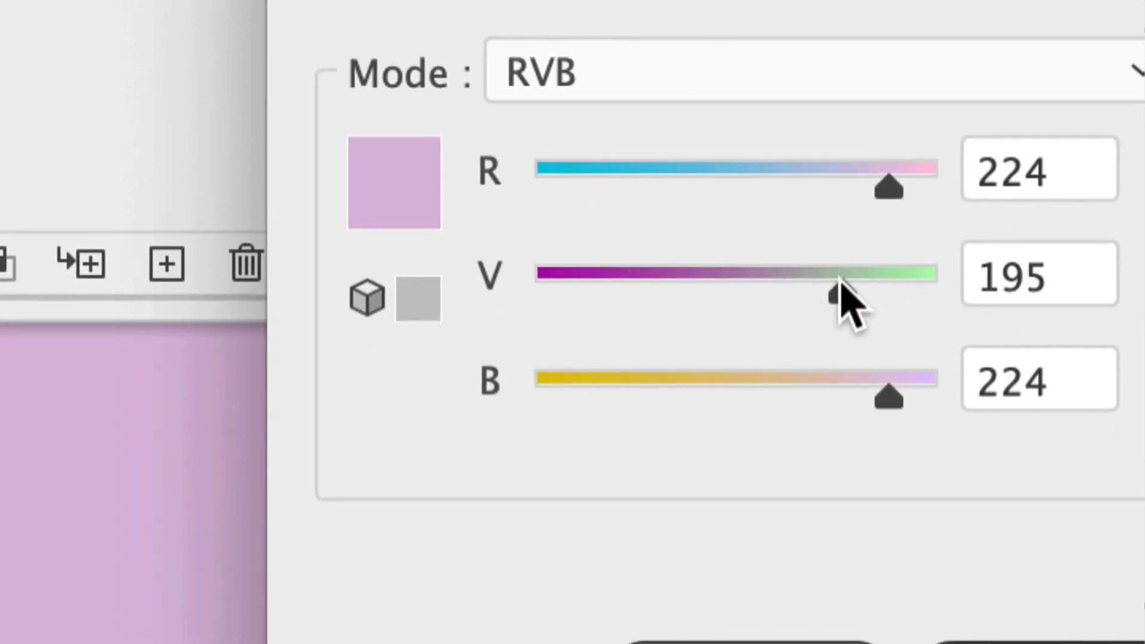
pyautogui.moveTo(840, 278)
pyautogui.mouseDown()
pyautogui.moveTo(869, 276)
pyautogui.moveTo(855, 281)
pyautogui.mouseUp()
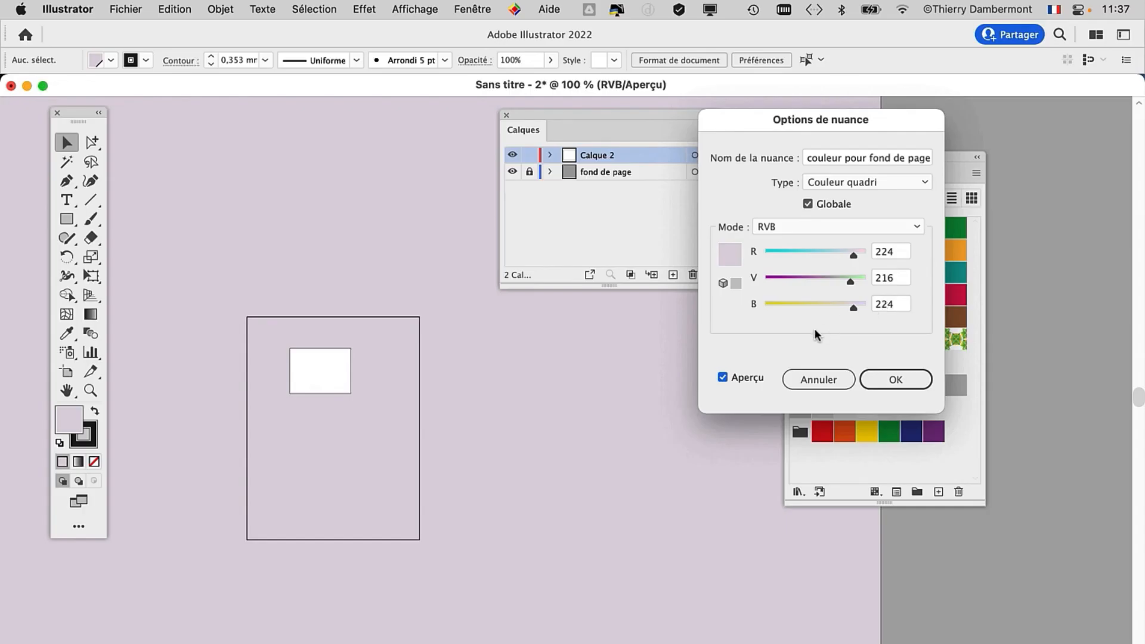
pyautogui.moveTo(851, 282); pyautogui.dragTo(848, 281)
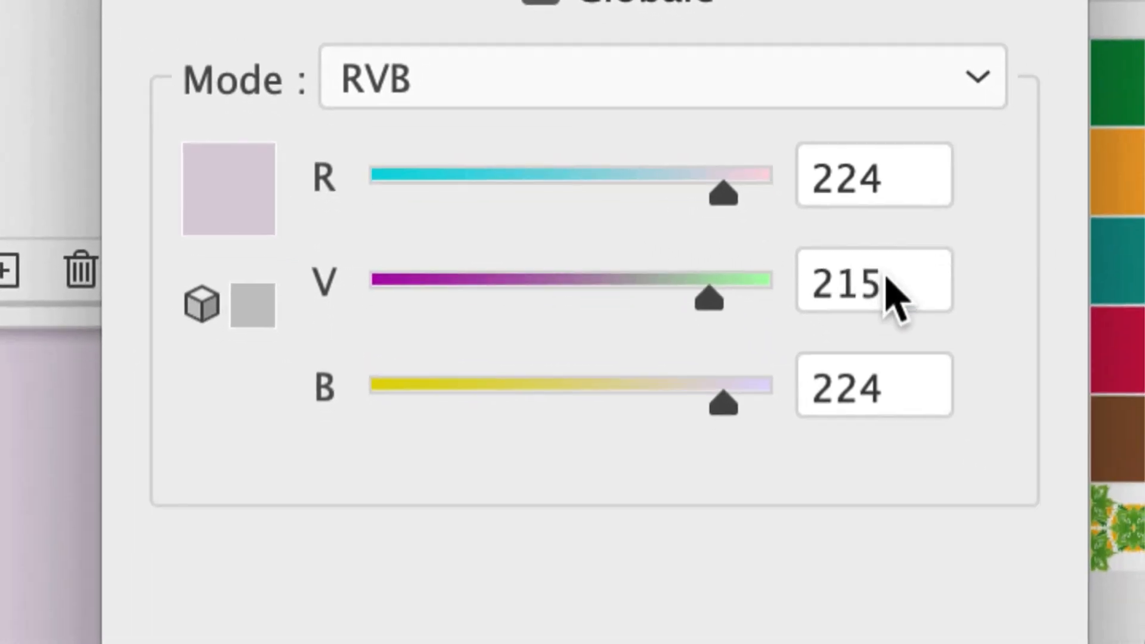
# Set the swatch's green (V) value to 224 to make it a neutral grey and confirm the swatch options
pyautogui.click(952, 271)
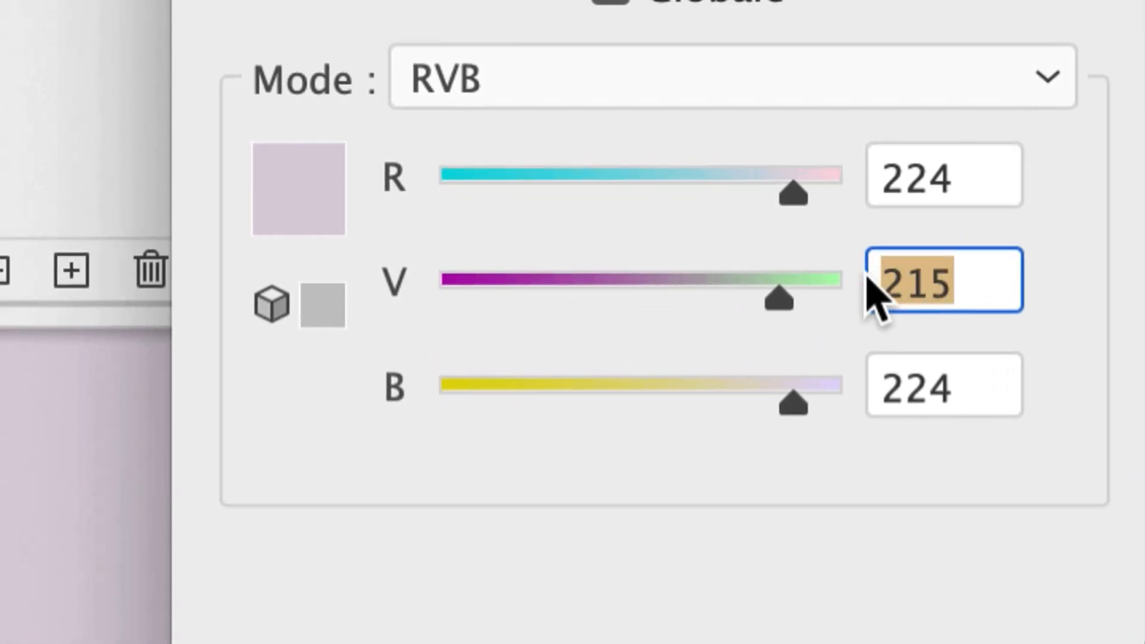
pyautogui.write('224')
pyautogui.press('Tab')
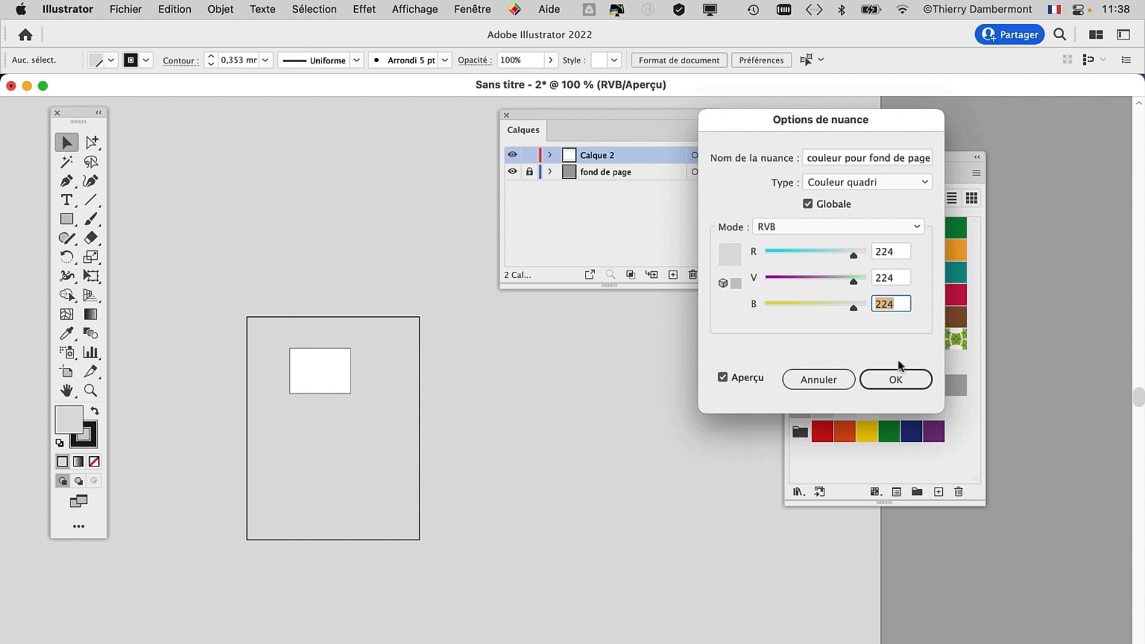
pyautogui.click(894, 379)
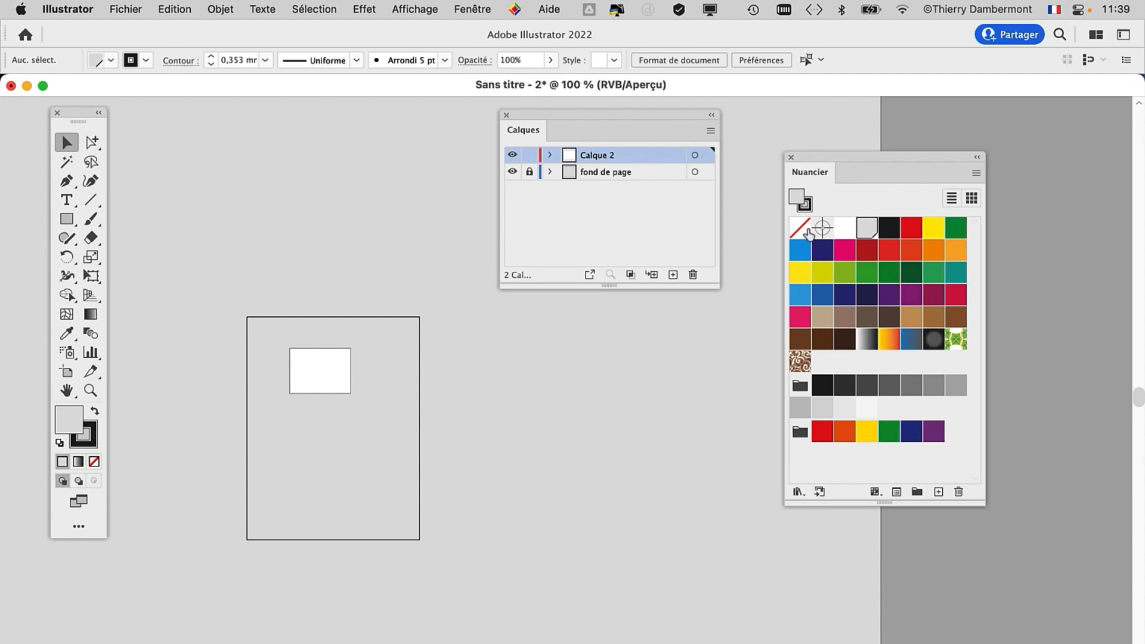
# Move the Nuancier and Calques panels farther away from the artboard
pyautogui.moveTo(851, 153); pyautogui.dragTo(962, 149)
pyautogui.moveTo(675, 112); pyautogui.dragTo(806, 134)
pyautogui.scroll(2, 249, 355)
pyautogui.moveTo(333, 397); pyautogui.dragTo(315, 297)
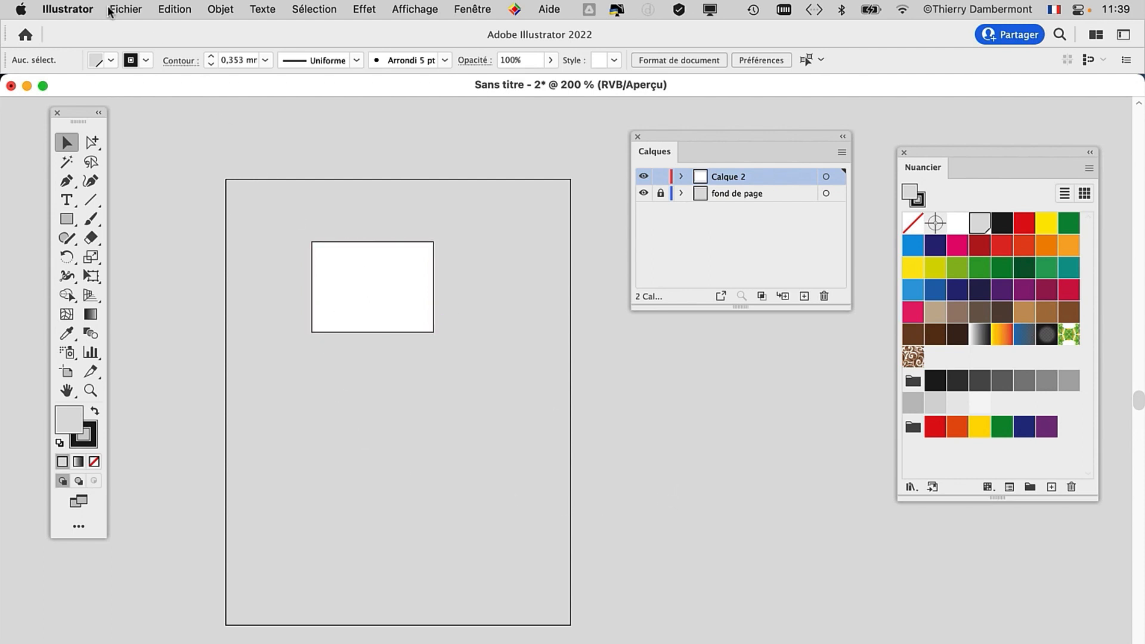
# In the Repères et grille preferences, set the grid spacing to 100 mm with 10 subdivisions
pyautogui.click(55, 9)
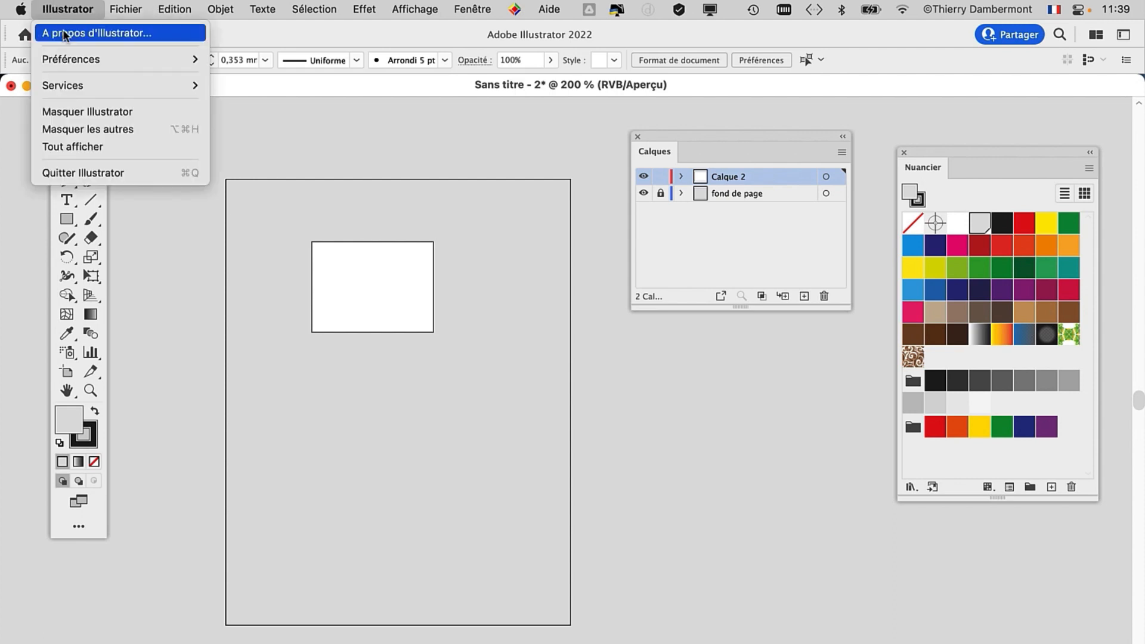
pyautogui.moveTo(70, 61)
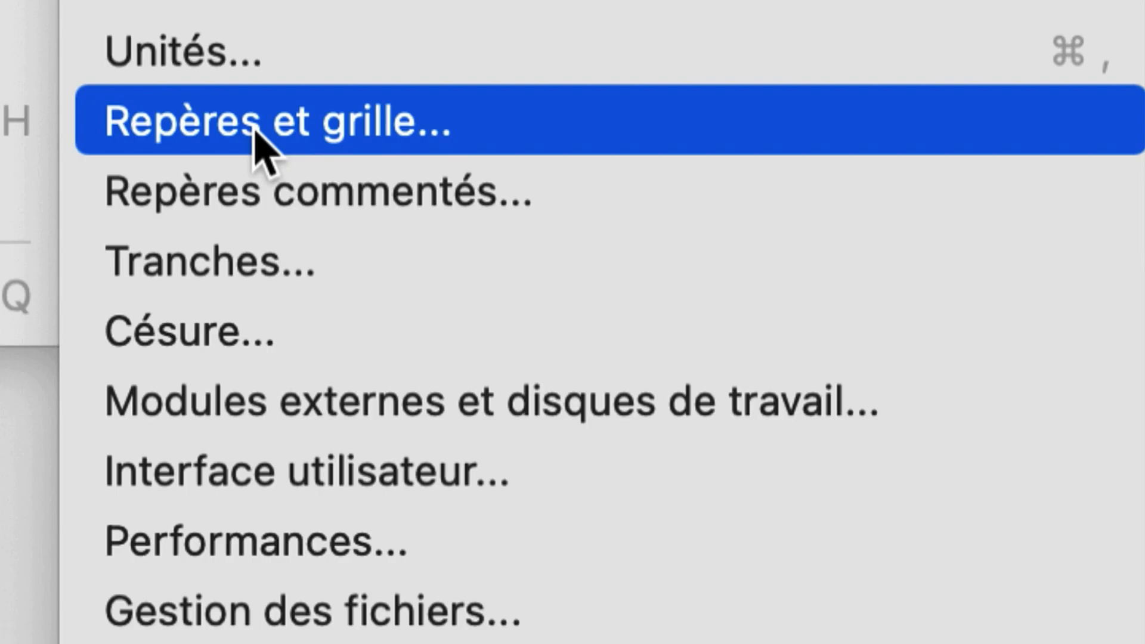
pyautogui.click(257, 131)
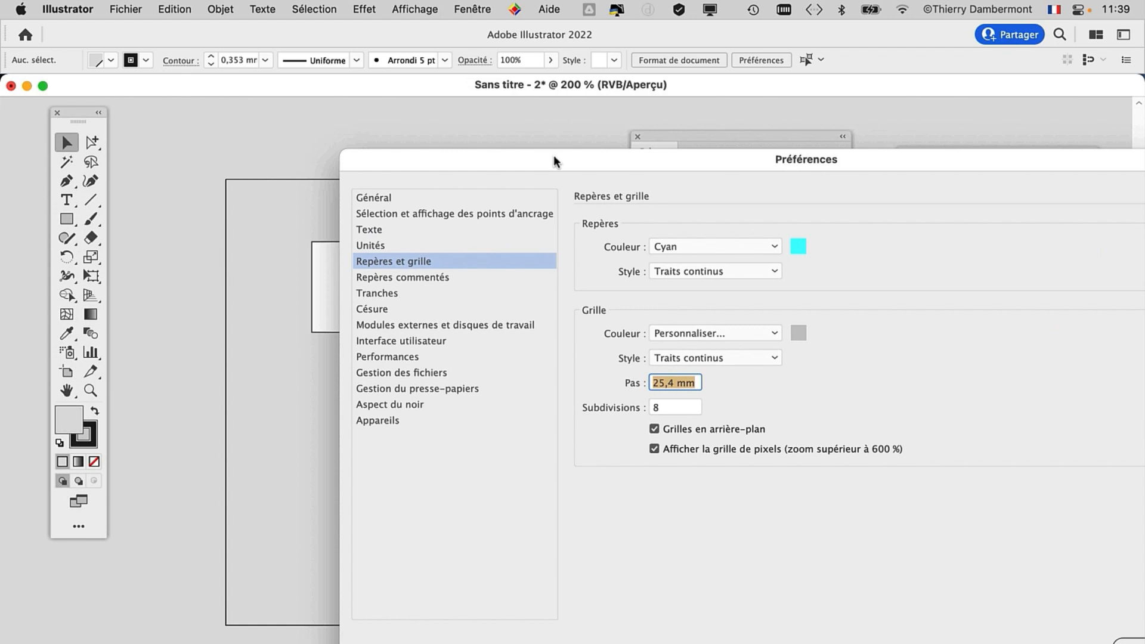
pyautogui.moveTo(553, 161); pyautogui.dragTo(444, 59)
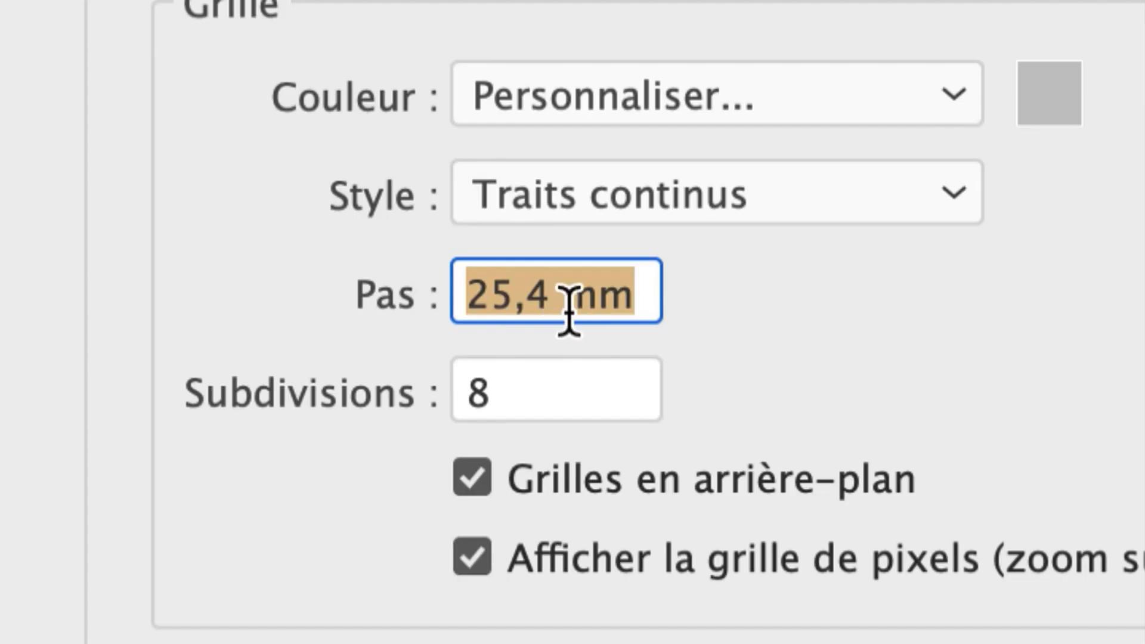
pyautogui.click(568, 309)
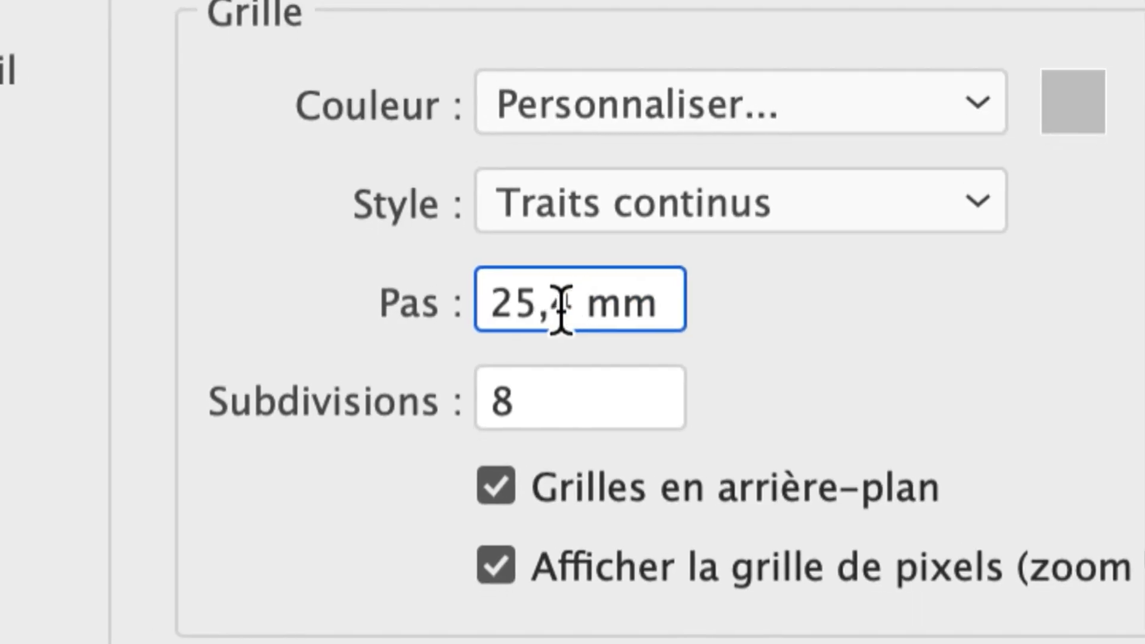
pyautogui.moveTo(560, 309); pyautogui.dragTo(477, 301)
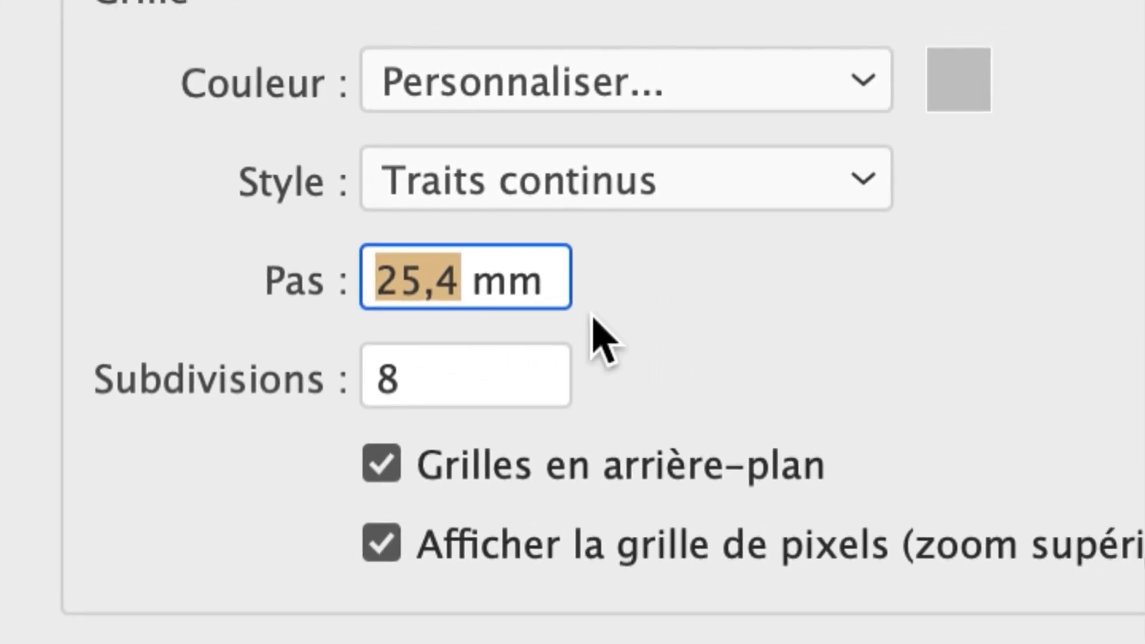
pyautogui.write('100')
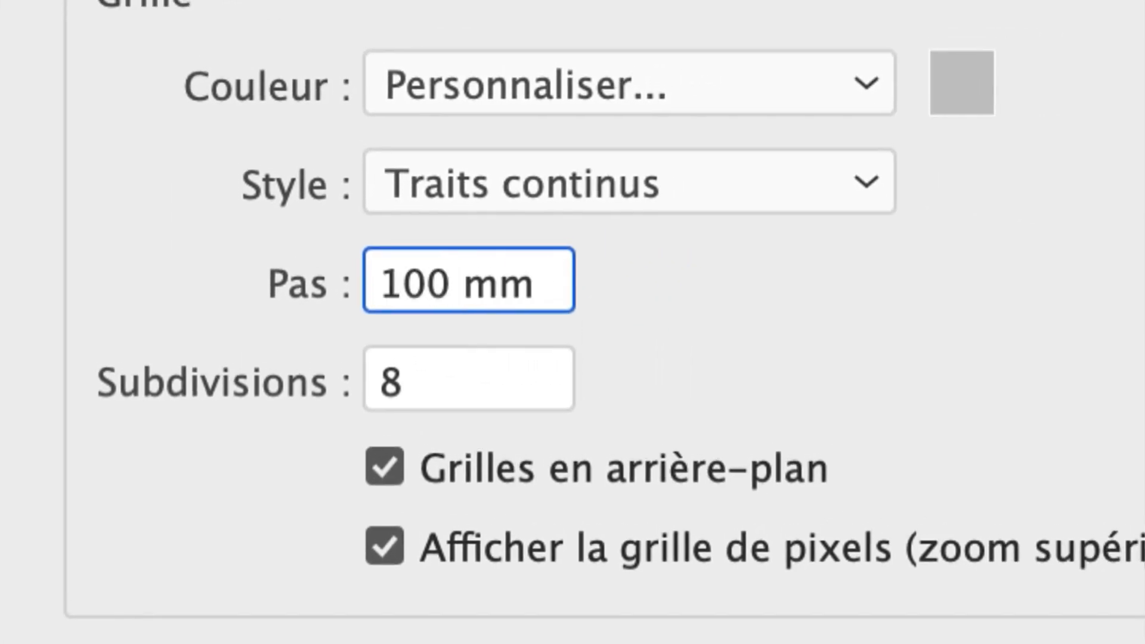
pyautogui.press('Tab')
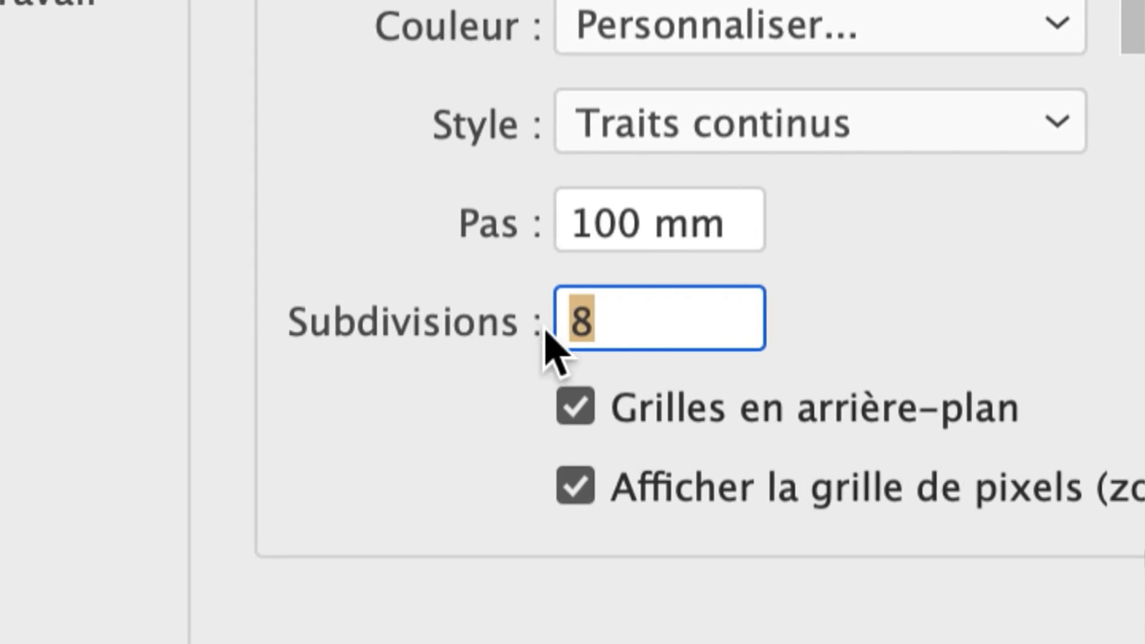
pyautogui.write('10')
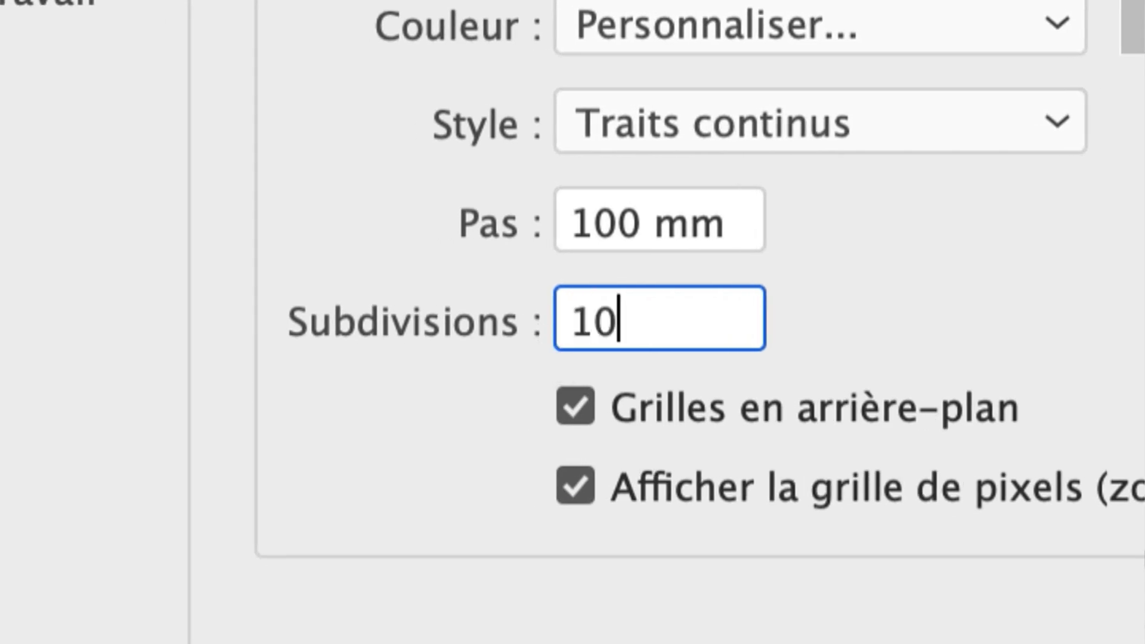
pyautogui.press('Tab')
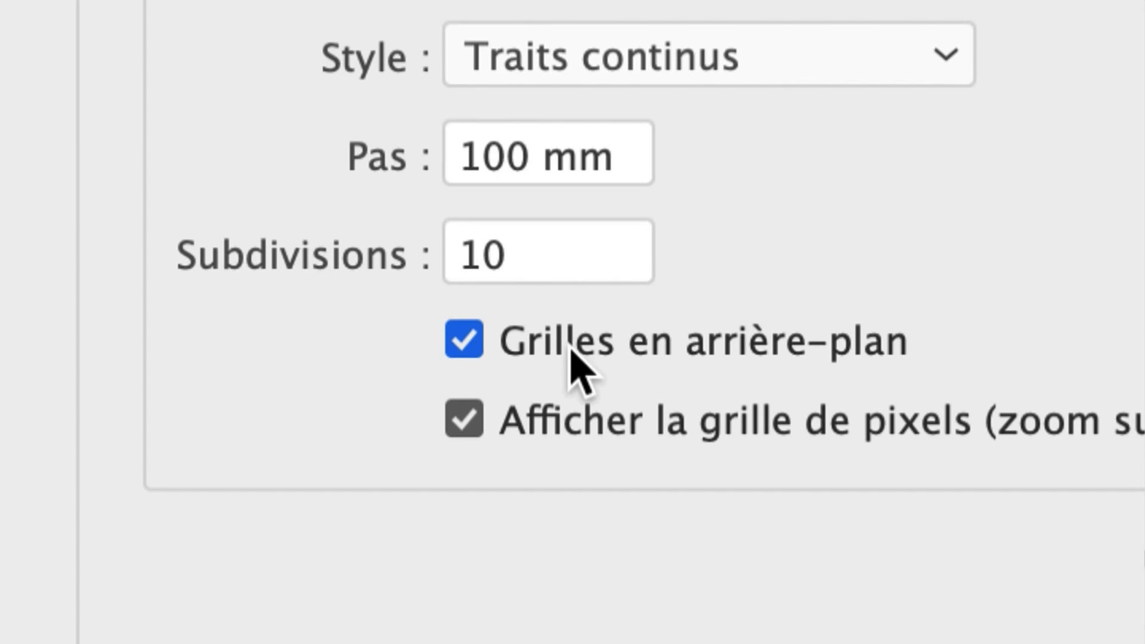
pyautogui.click(573, 314)
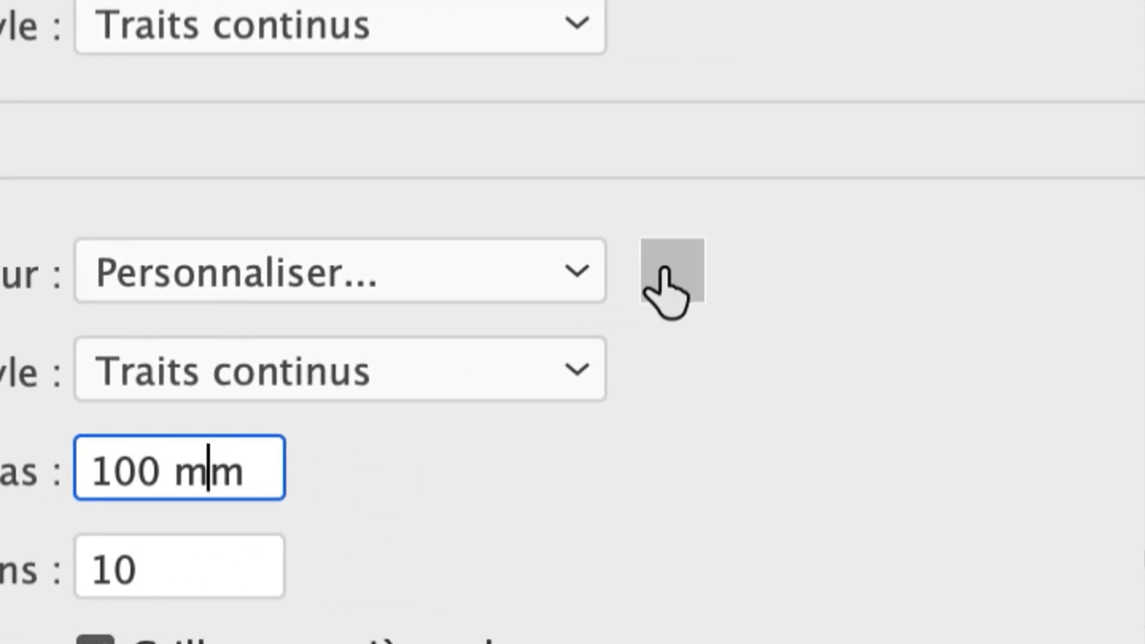
# Set the grid colour to Bleu clair and confirm the preferences
pyautogui.click(483, 271)
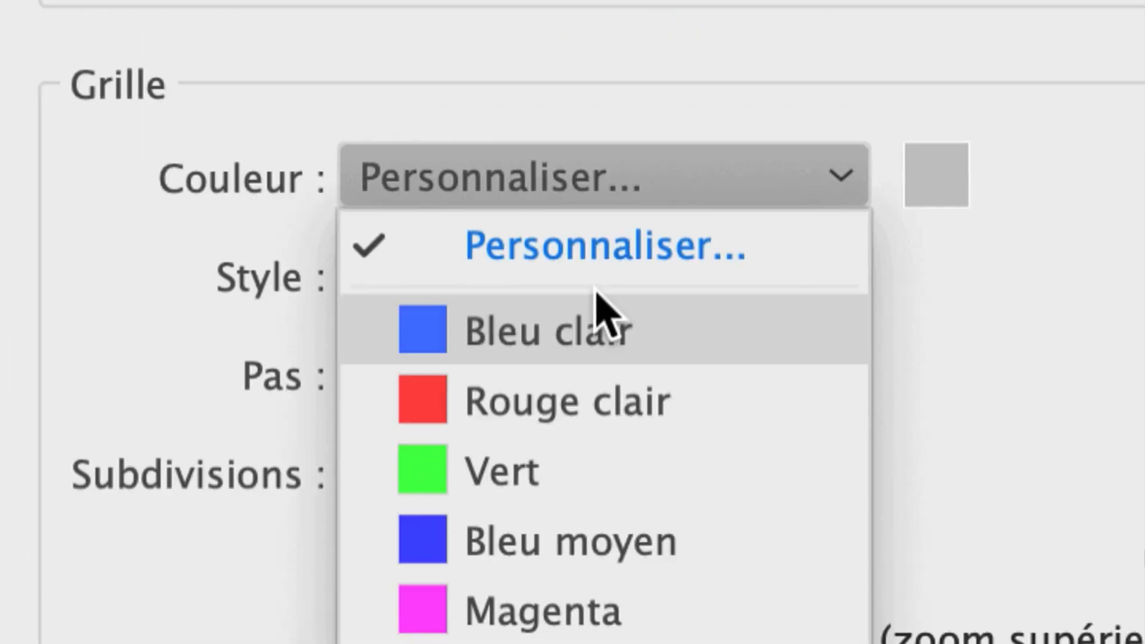
pyautogui.click(568, 9)
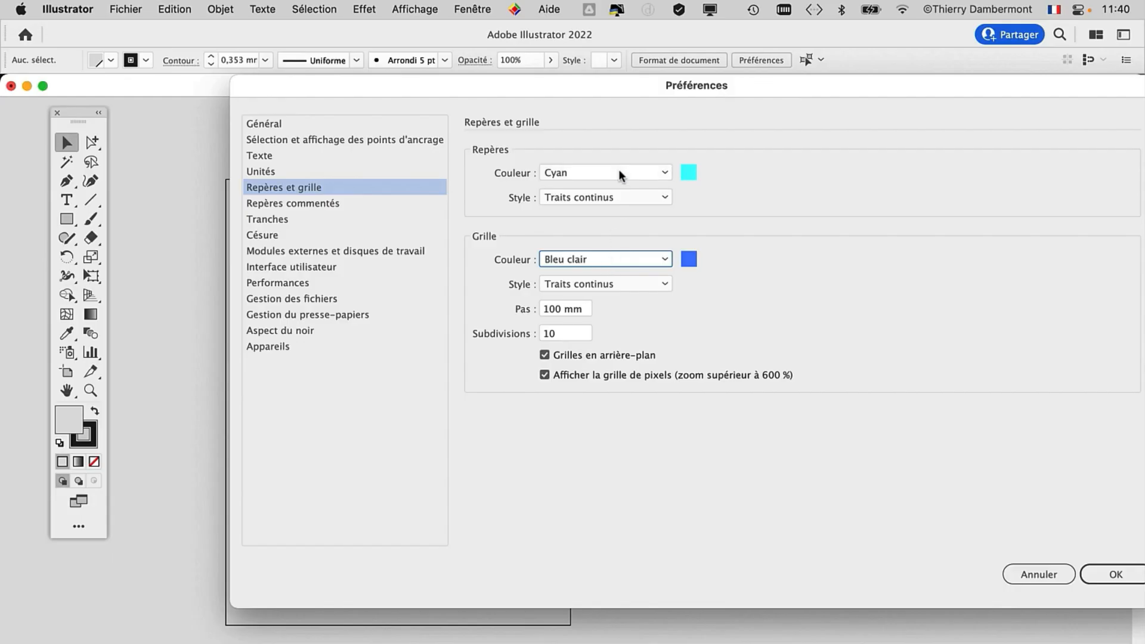
pyautogui.moveTo(608, 76); pyautogui.dragTo(458, 83)
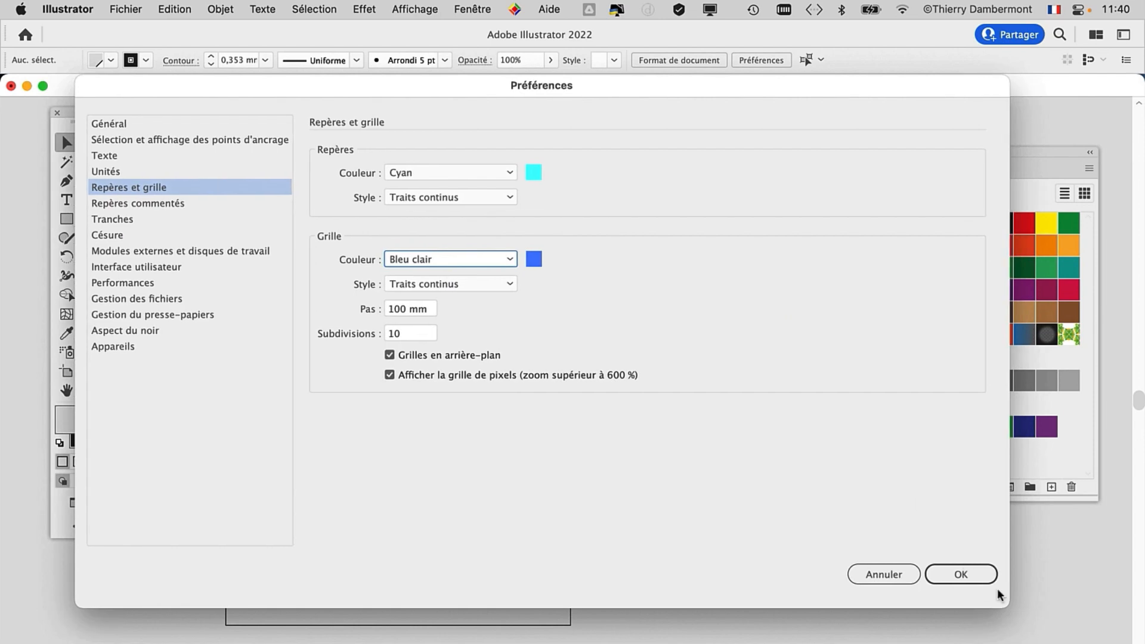
pyautogui.click(972, 576)
pyautogui.click(972, 576)
# Show the document grid and inspect the area around the white rectangle
pyautogui.scroll(2, 345, 344)
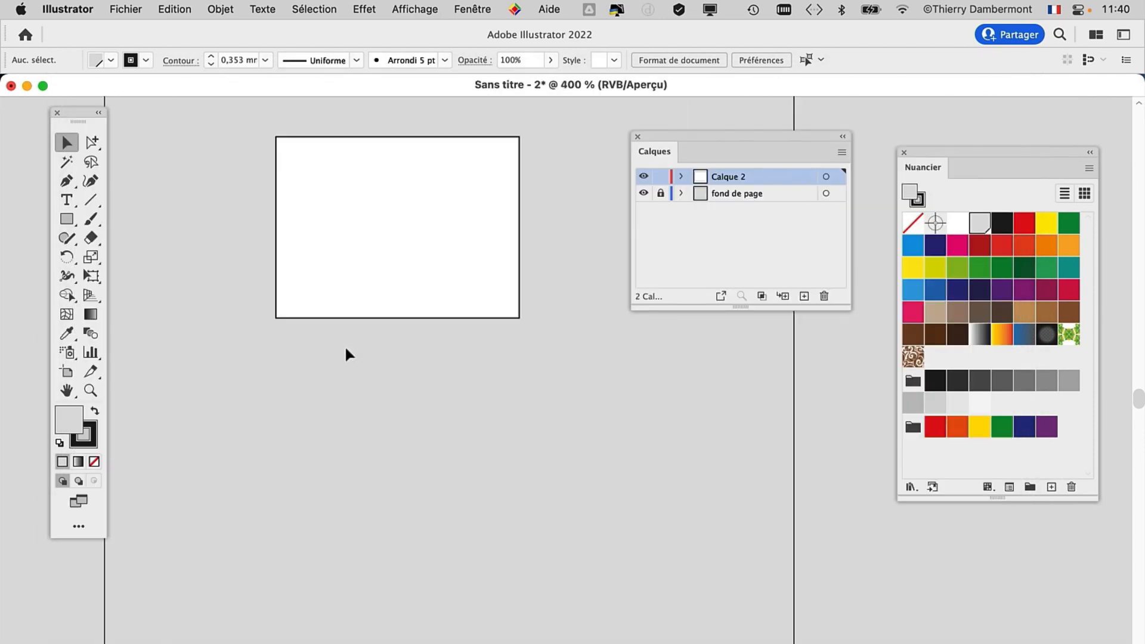
pyautogui.scroll(-2, 345, 346)
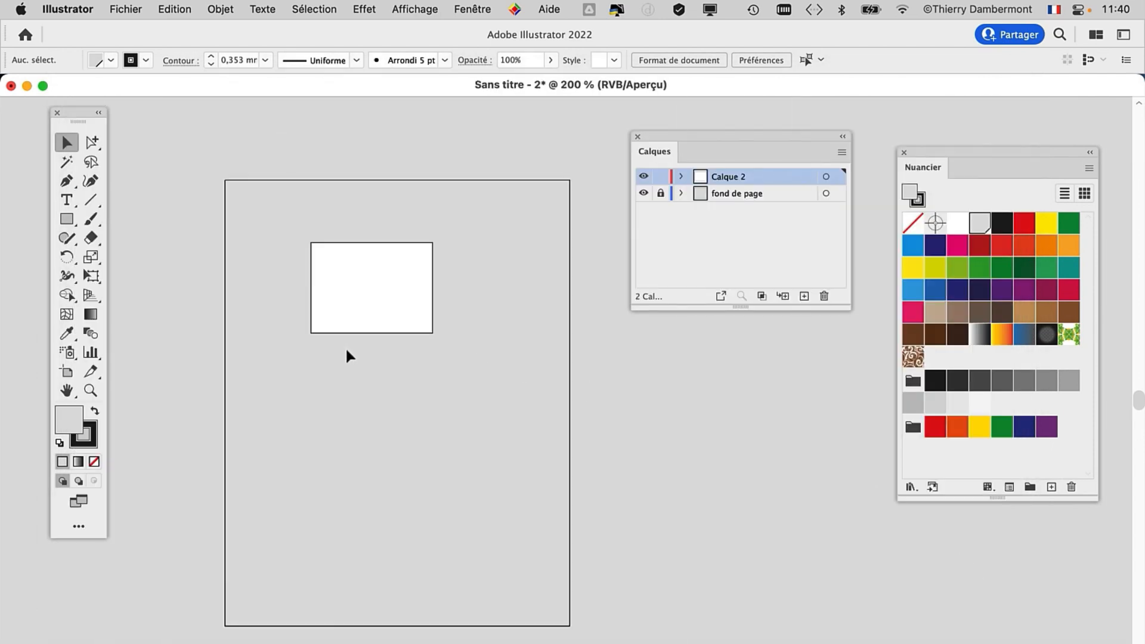
pyautogui.click(428, 10)
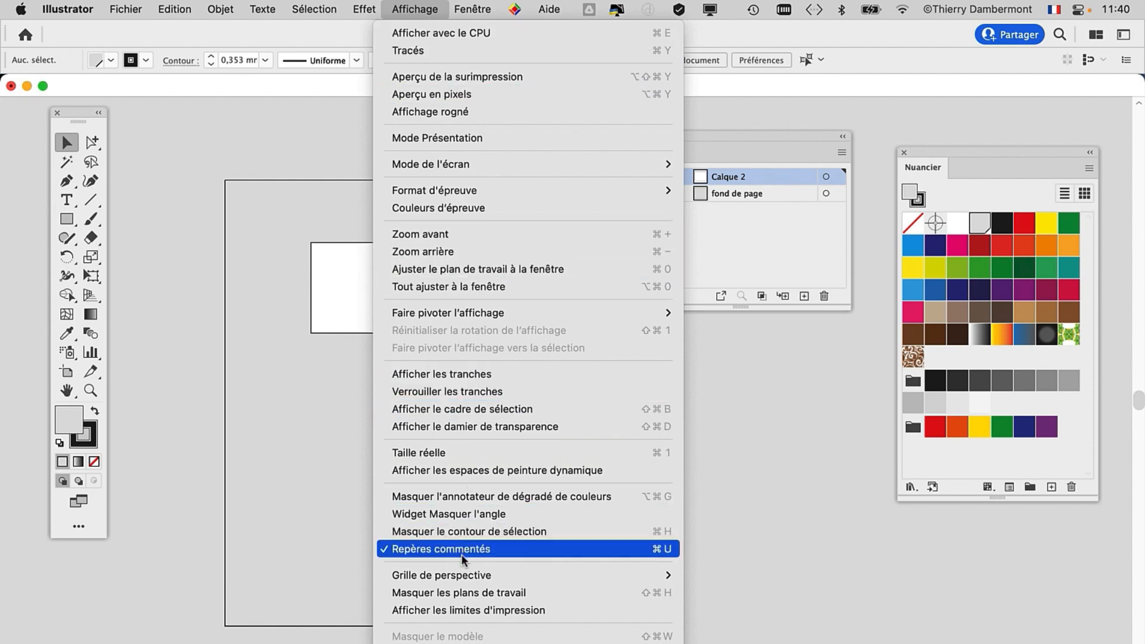
pyautogui.scroll(-3, 461, 551)
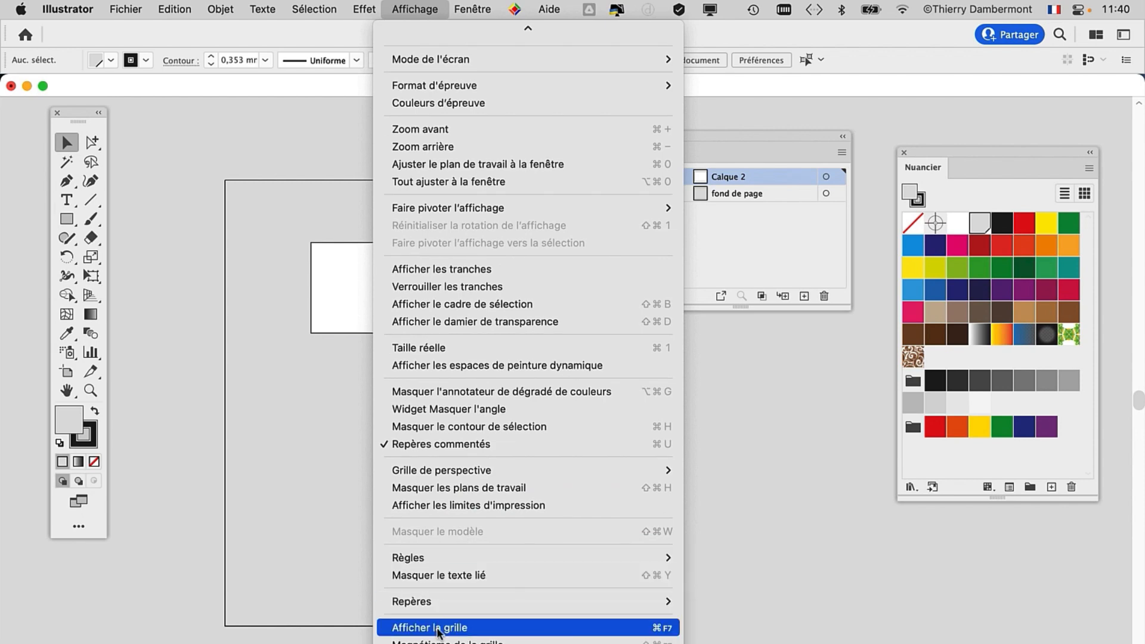
pyautogui.click(439, 629)
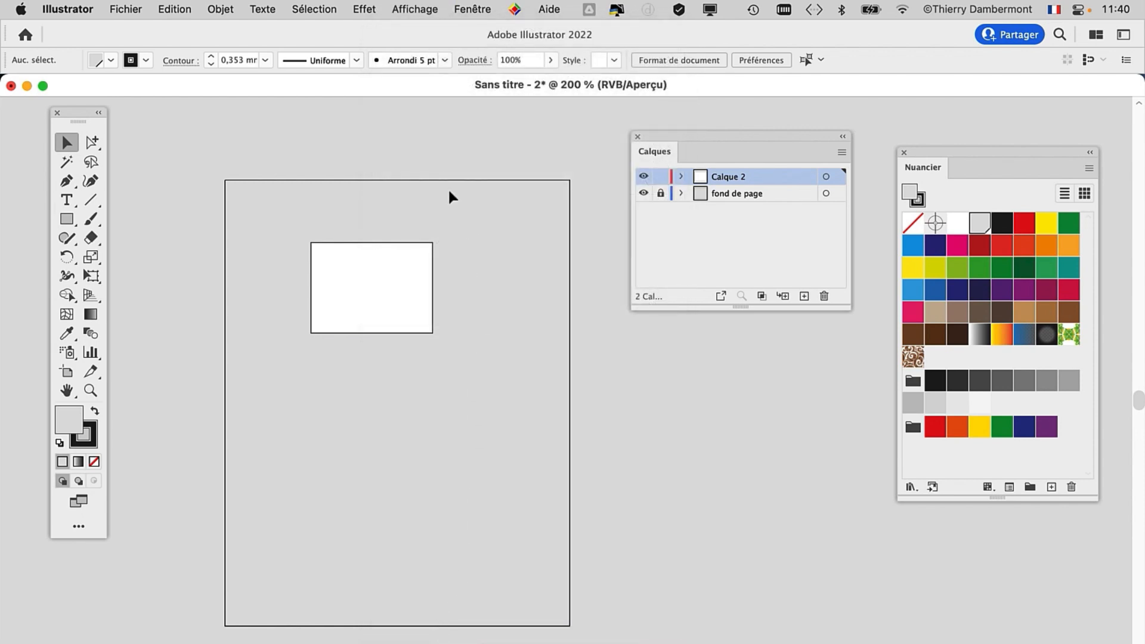
pyautogui.scroll(2, 238, 245)
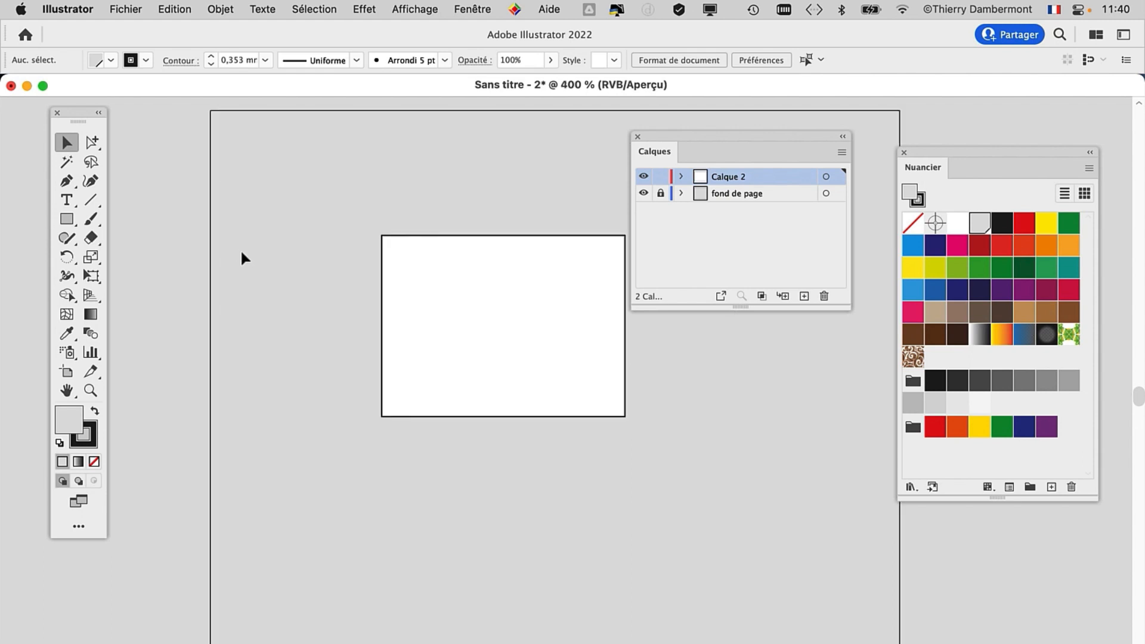
pyautogui.moveTo(339, 235); pyautogui.dragTo(302, 235)
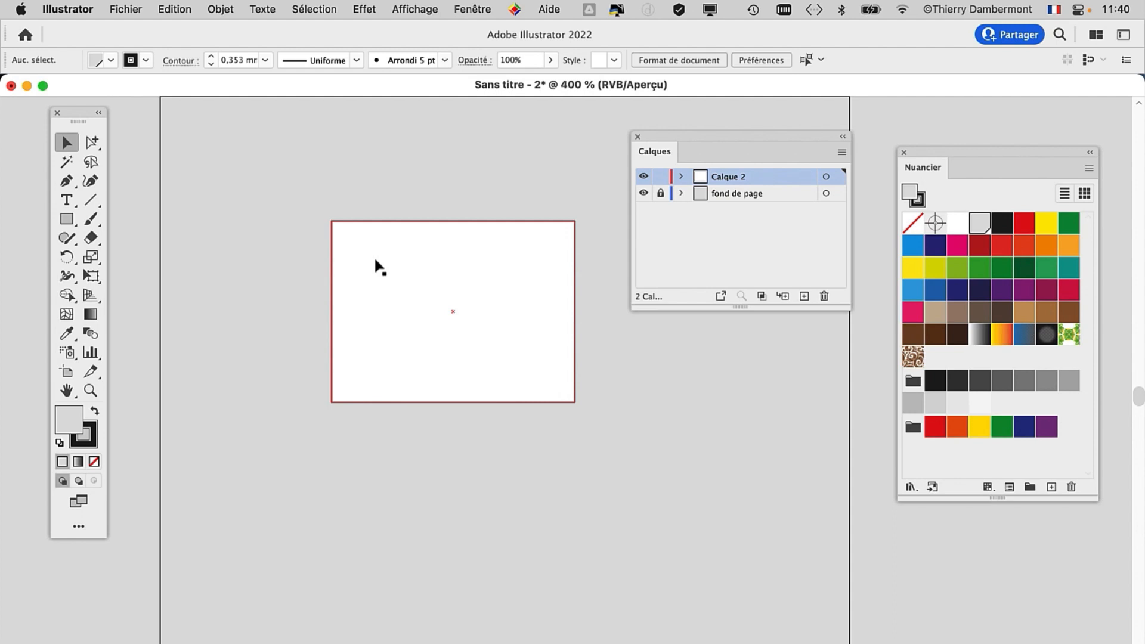
# Check the grid's display option and its settings in the Repères et grille preferences without changing anything
pyautogui.click(429, 9)
pyautogui.scroll(-5, 428, 249)
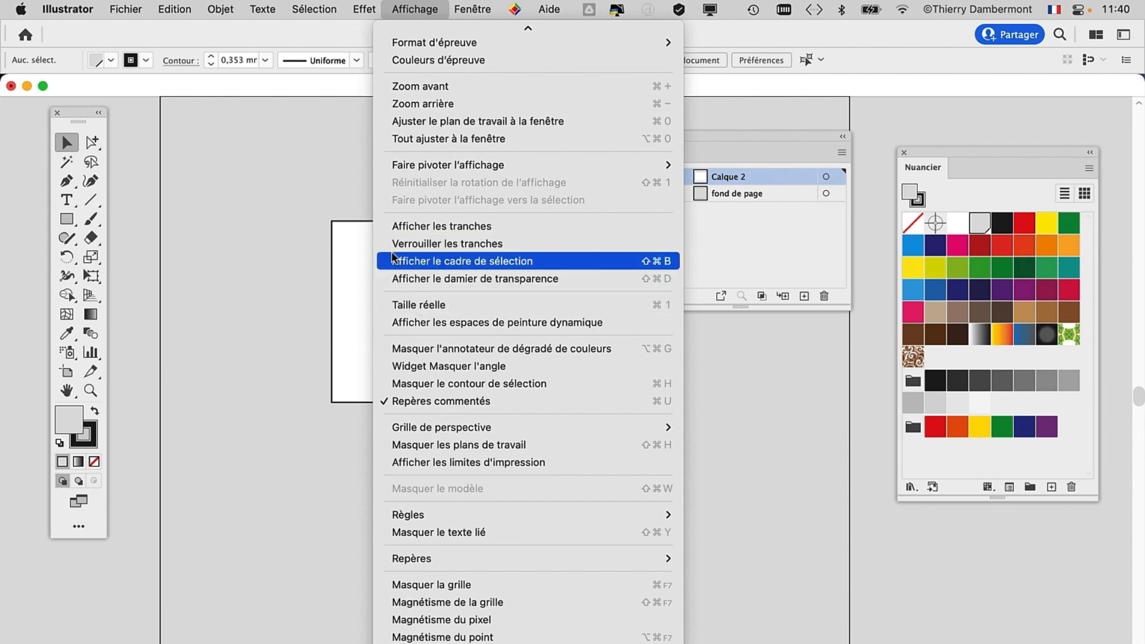
pyautogui.click(419, 6)
pyautogui.click(87, 7)
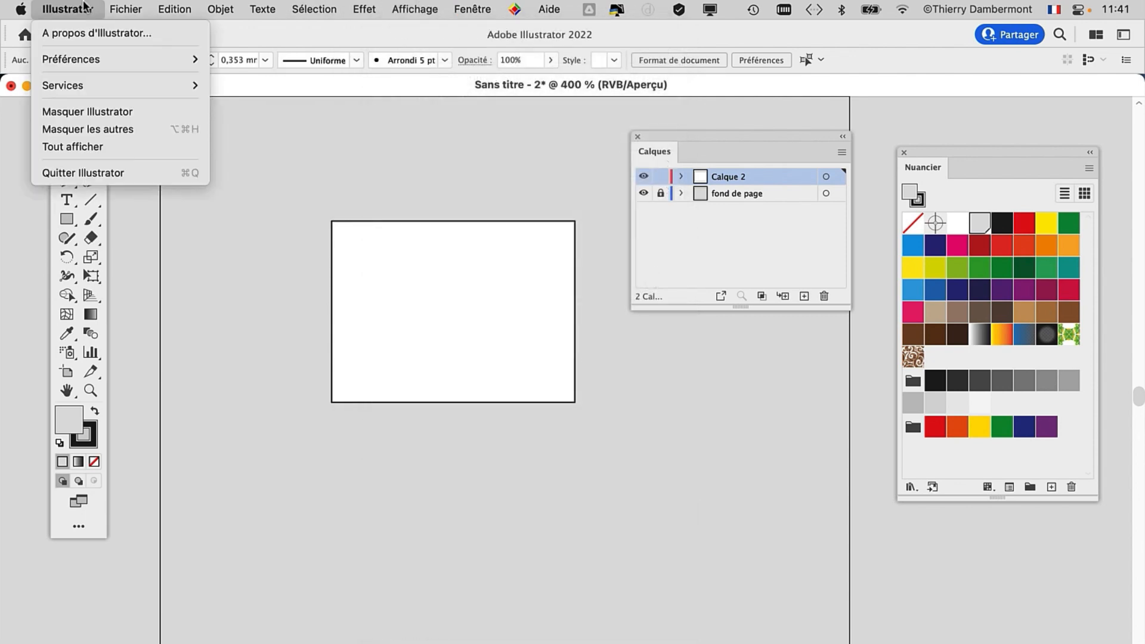
pyautogui.moveTo(155, 59)
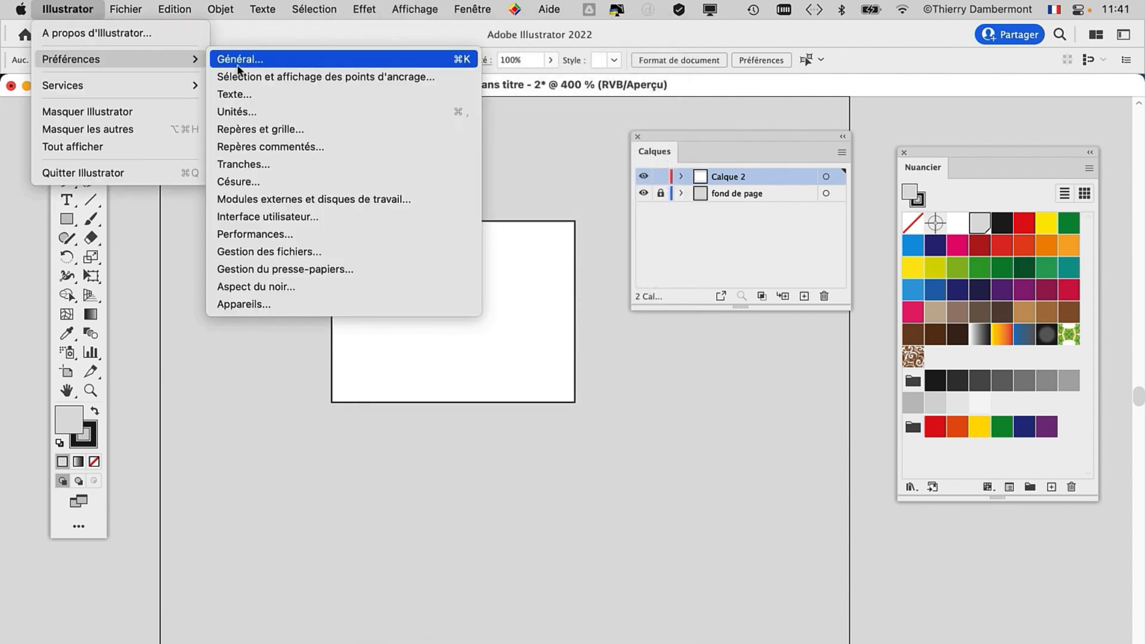
pyautogui.click(270, 126)
pyautogui.click(872, 572)
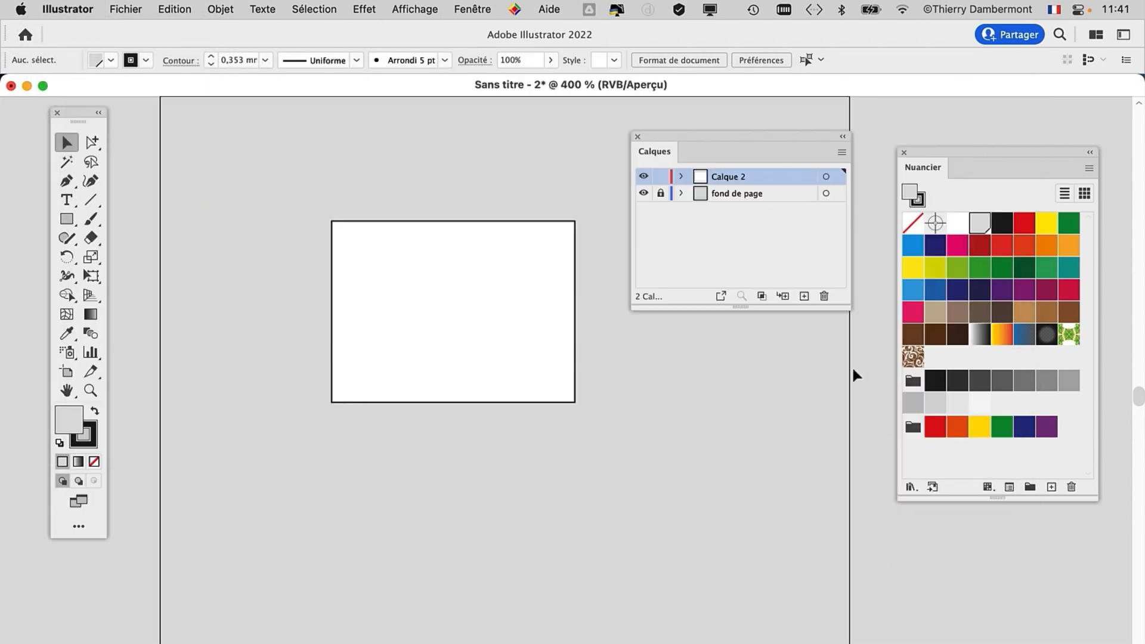
# Toggle the visibility of the fond de page layer several times to compare the grid display, leaving the layer hidden
pyautogui.click(643, 193)
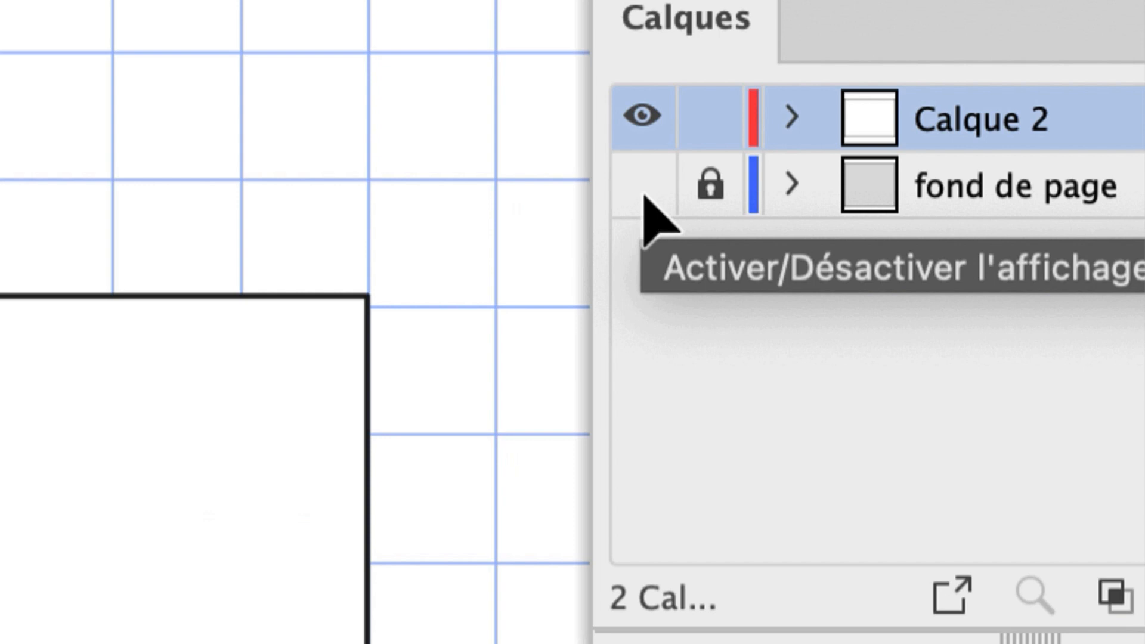
pyautogui.click(644, 195)
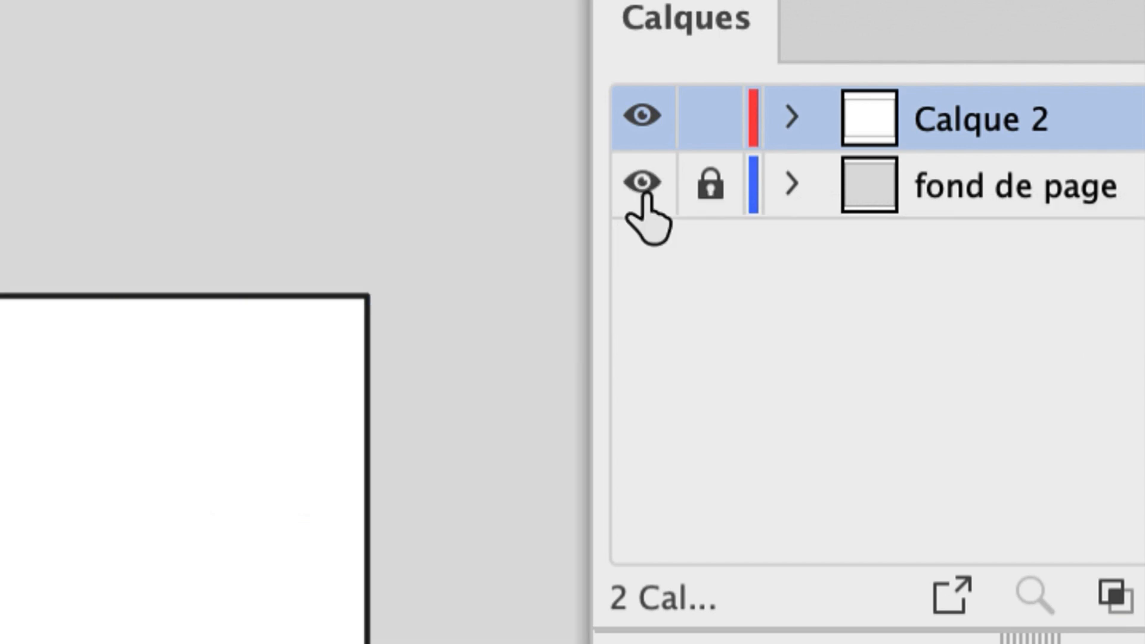
pyautogui.click(644, 194)
pyautogui.click(644, 194)
pyautogui.click(644, 195)
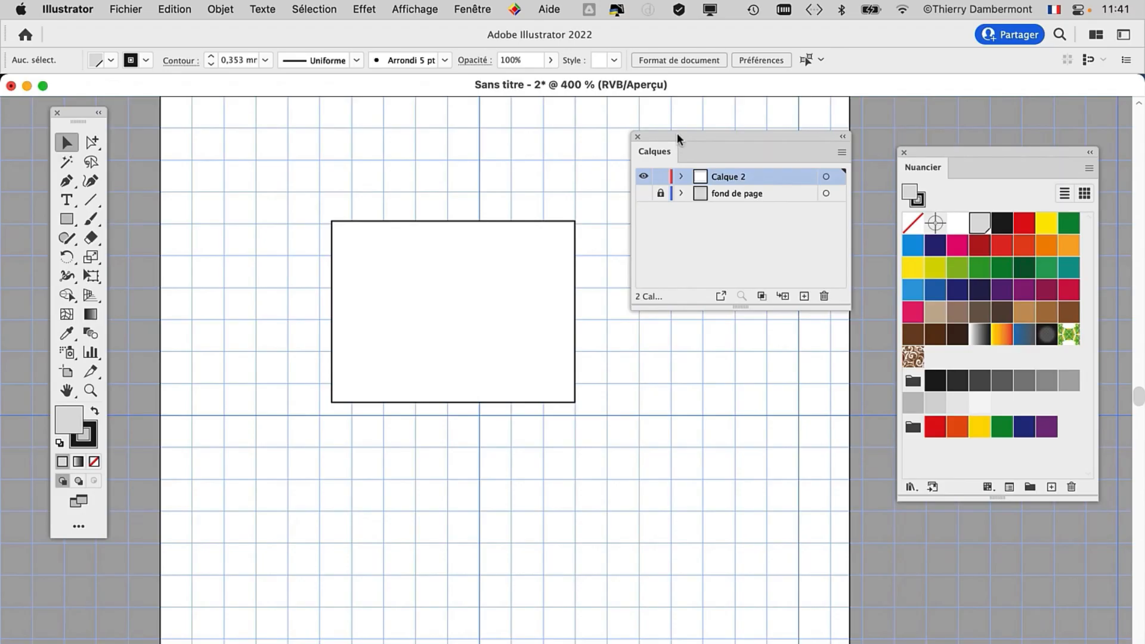
# Move the Calques panel away from the artboard and show the fond de page layer again
pyautogui.moveTo(673, 134); pyautogui.dragTo(843, 129)
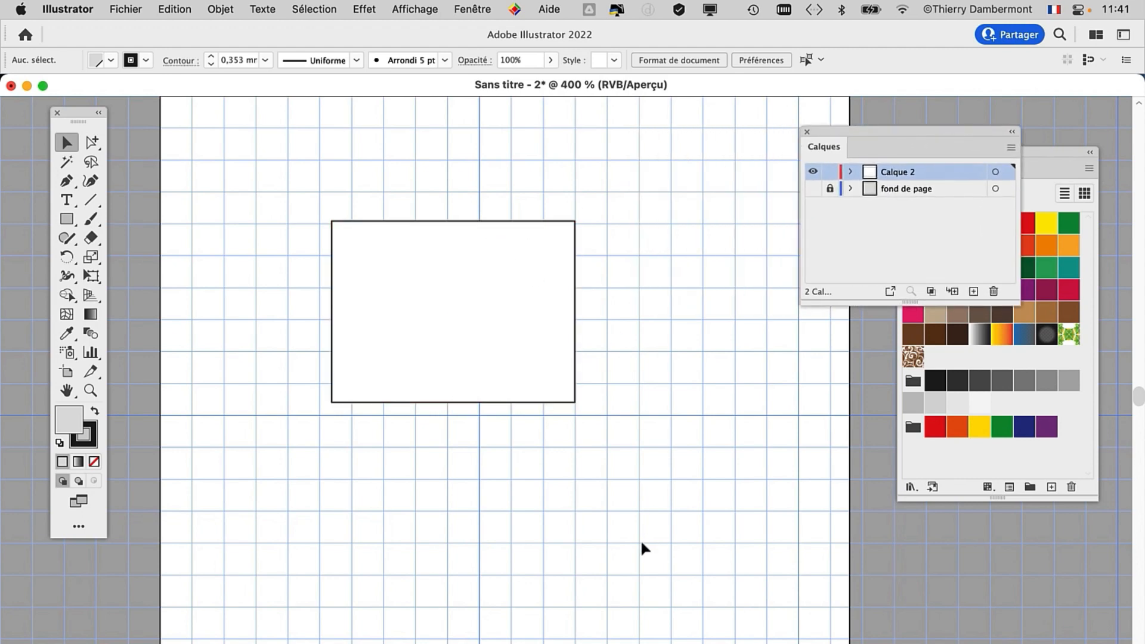
pyautogui.moveTo(593, 491); pyautogui.dragTo(484, 319)
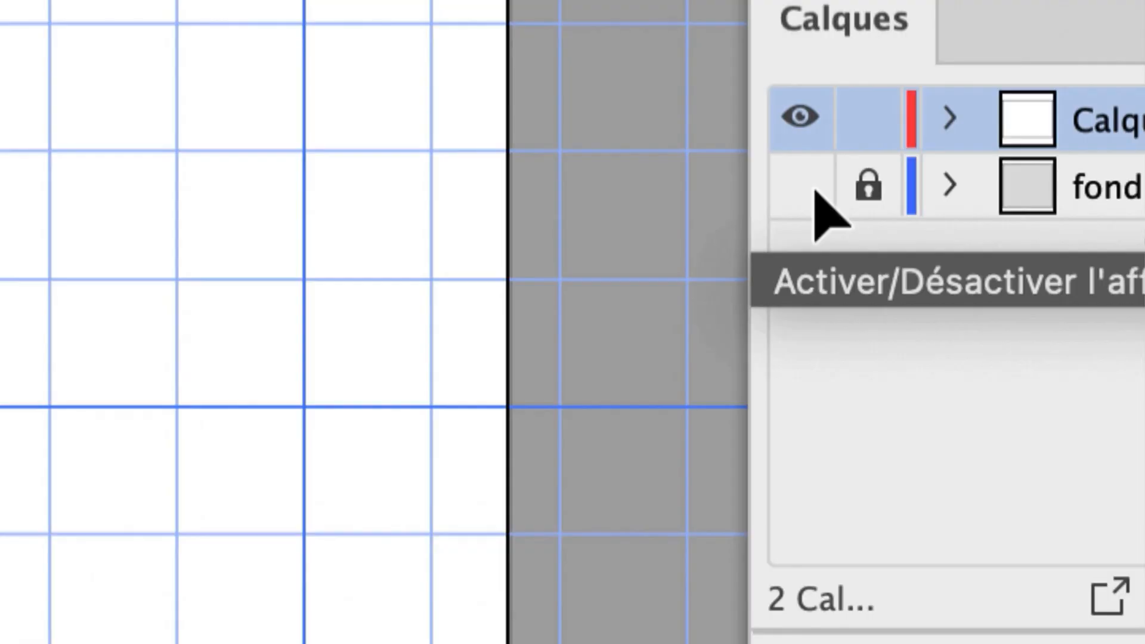
pyautogui.click(815, 190)
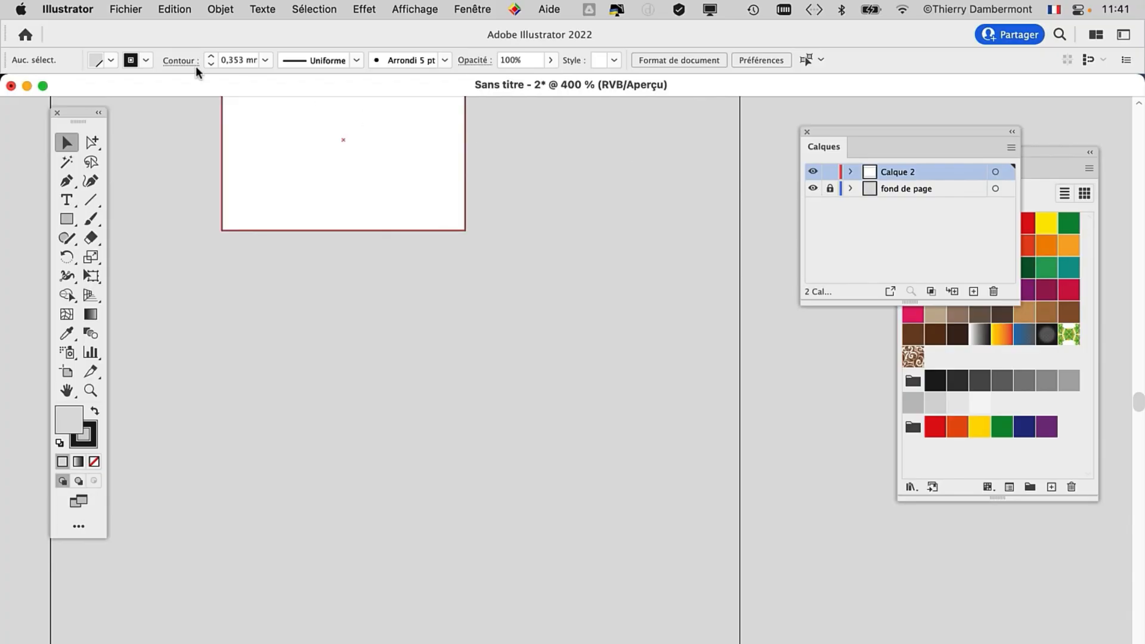
# Disable Grilles en arrière-plan in the Repères et grille preferences and inspect the grid over the white rectangle
pyautogui.click(63, 9)
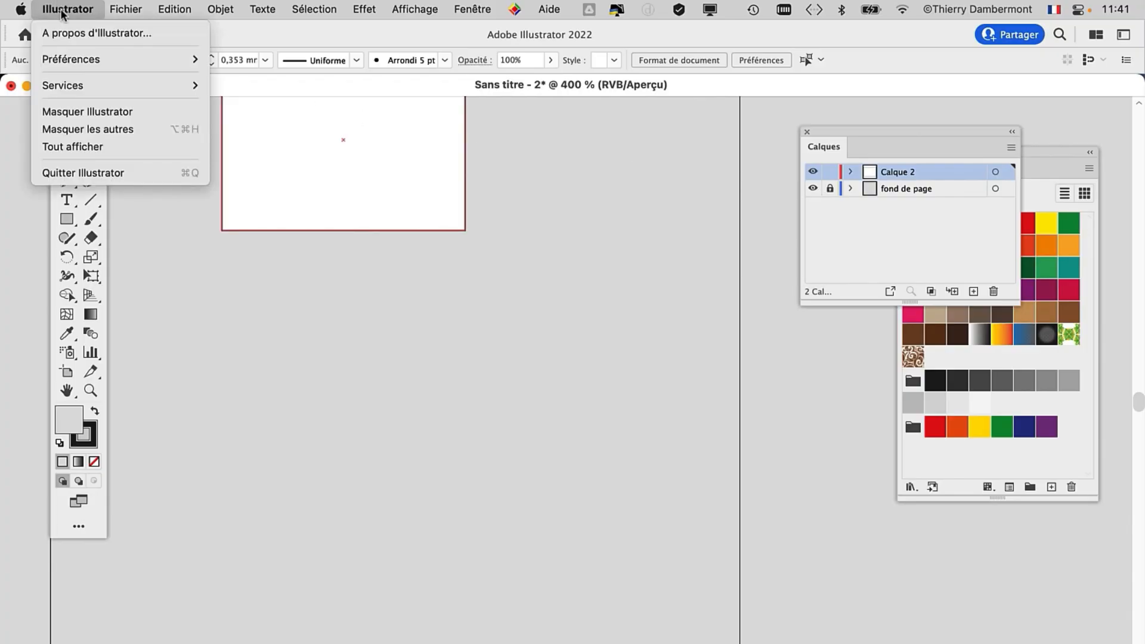
pyautogui.moveTo(149, 59)
pyautogui.click(327, 131)
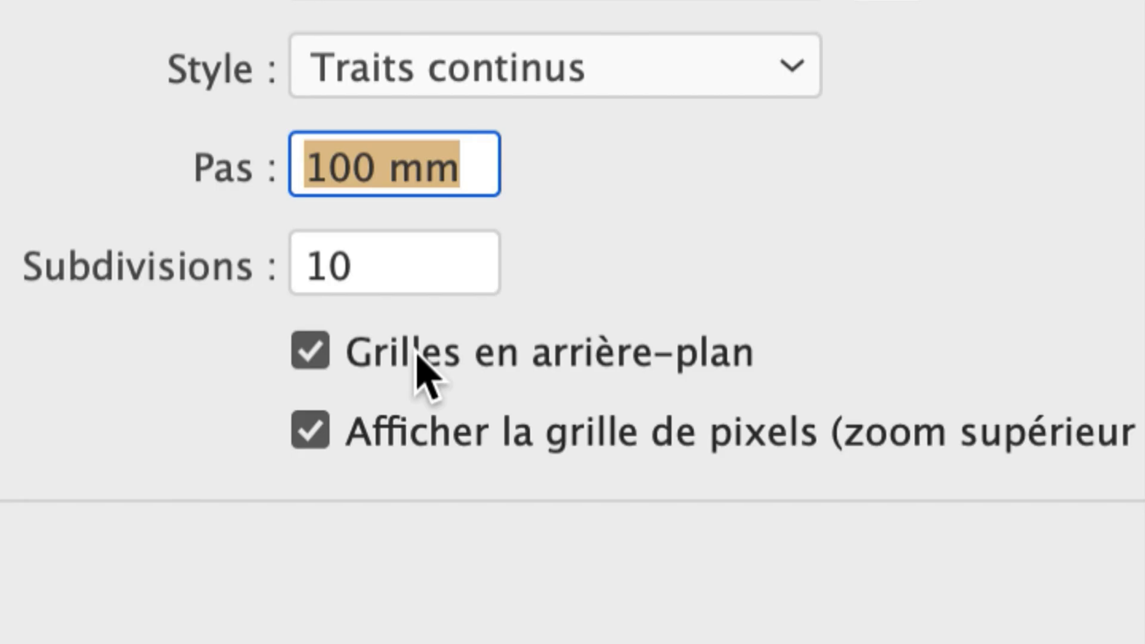
pyautogui.click(415, 355)
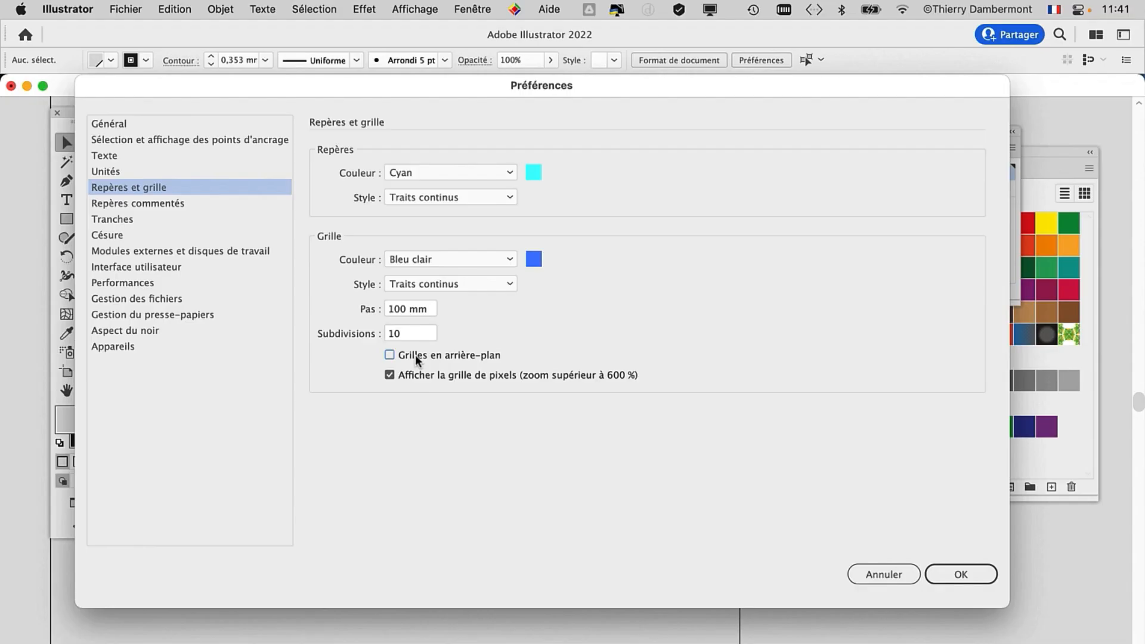
pyautogui.click(940, 573)
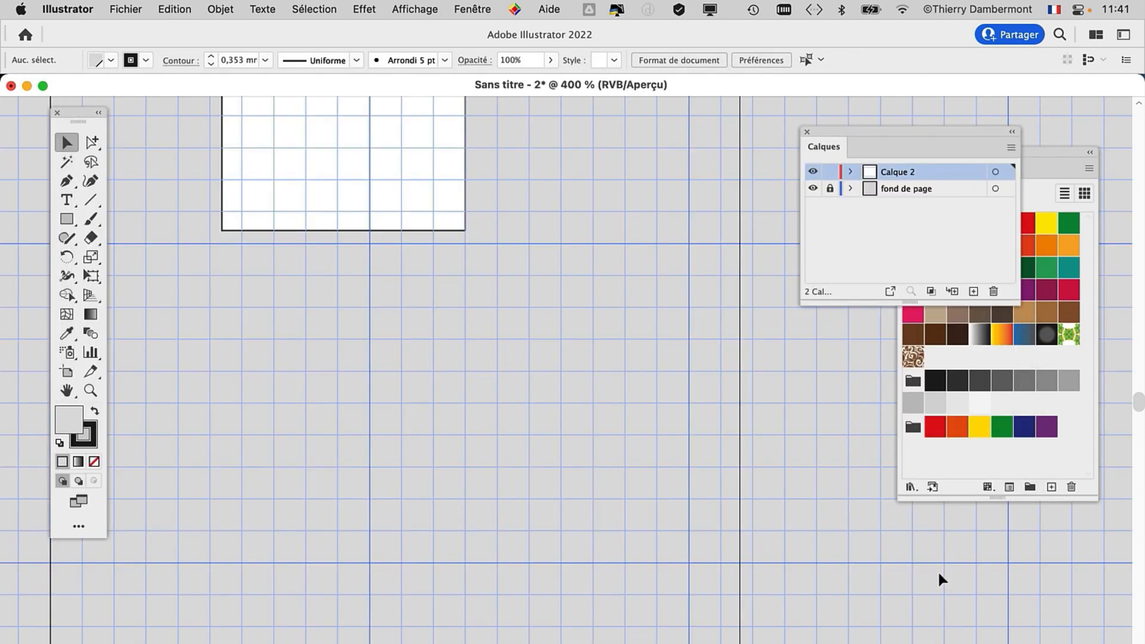
pyautogui.moveTo(481, 324); pyautogui.dragTo(527, 325)
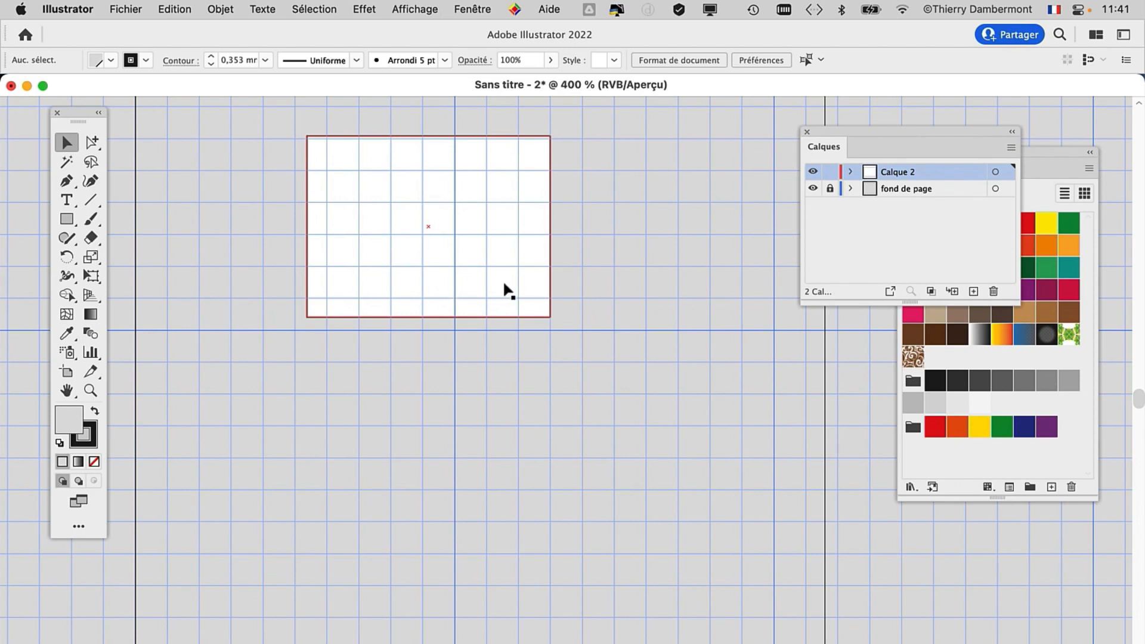
pyautogui.scroll(-1, 502, 283)
pyautogui.moveTo(502, 281); pyautogui.dragTo(493, 355)
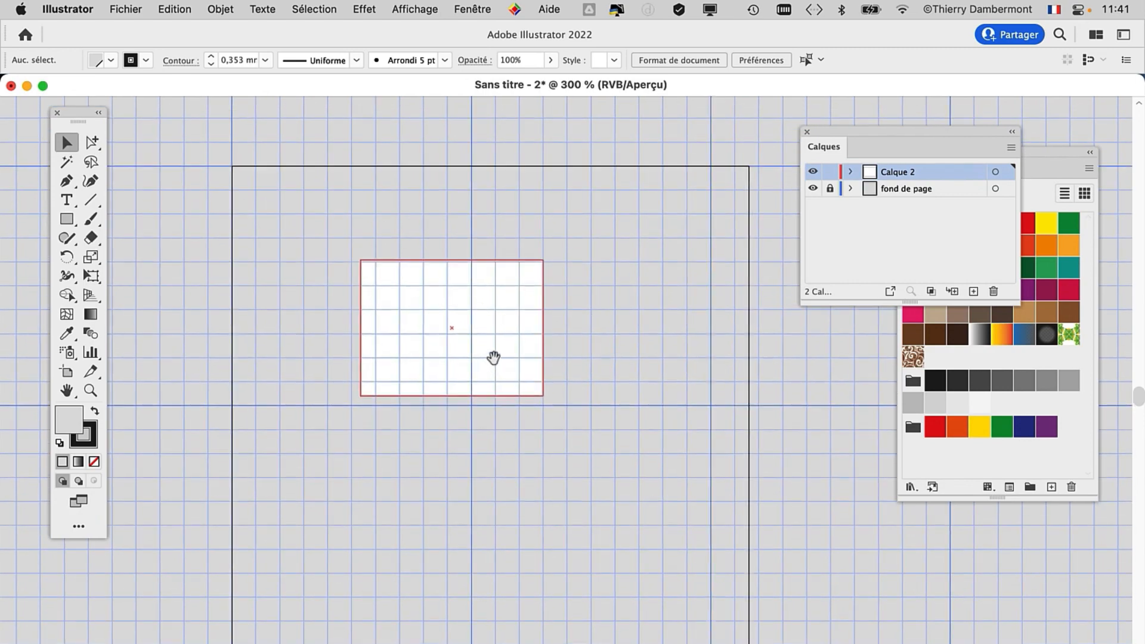
pyautogui.moveTo(562, 245); pyautogui.dragTo(537, 213)
pyautogui.click(542, 219)
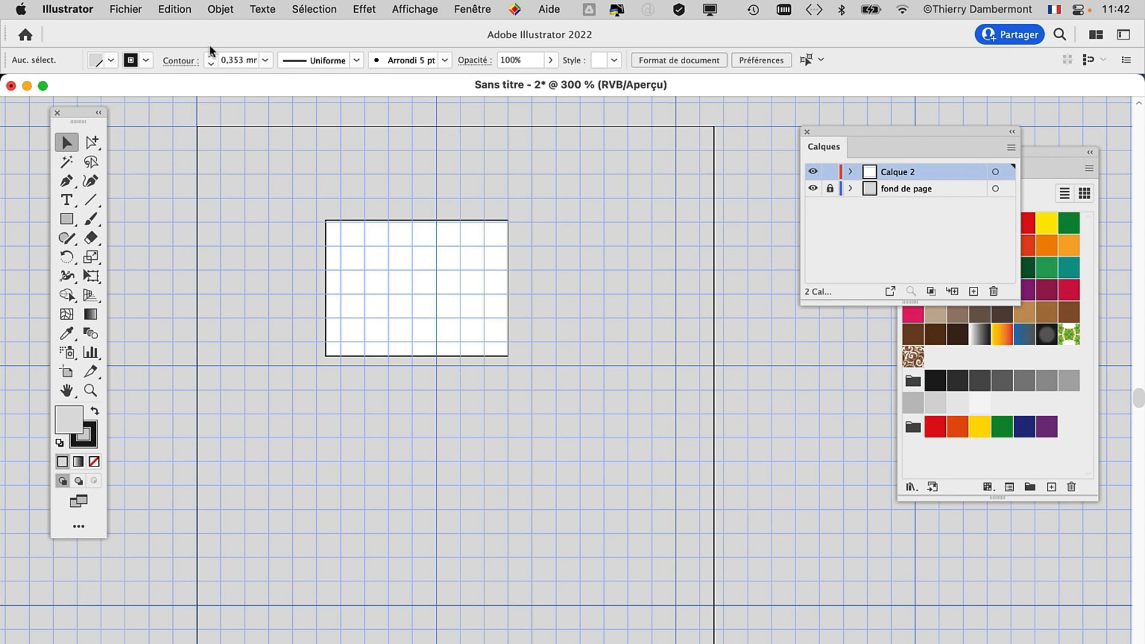
# Set the grid style to Traits pointillés in the Repères et grille preferences and inspect the dotted grid on the artboard
pyautogui.click(67, 9)
pyautogui.moveTo(90, 59)
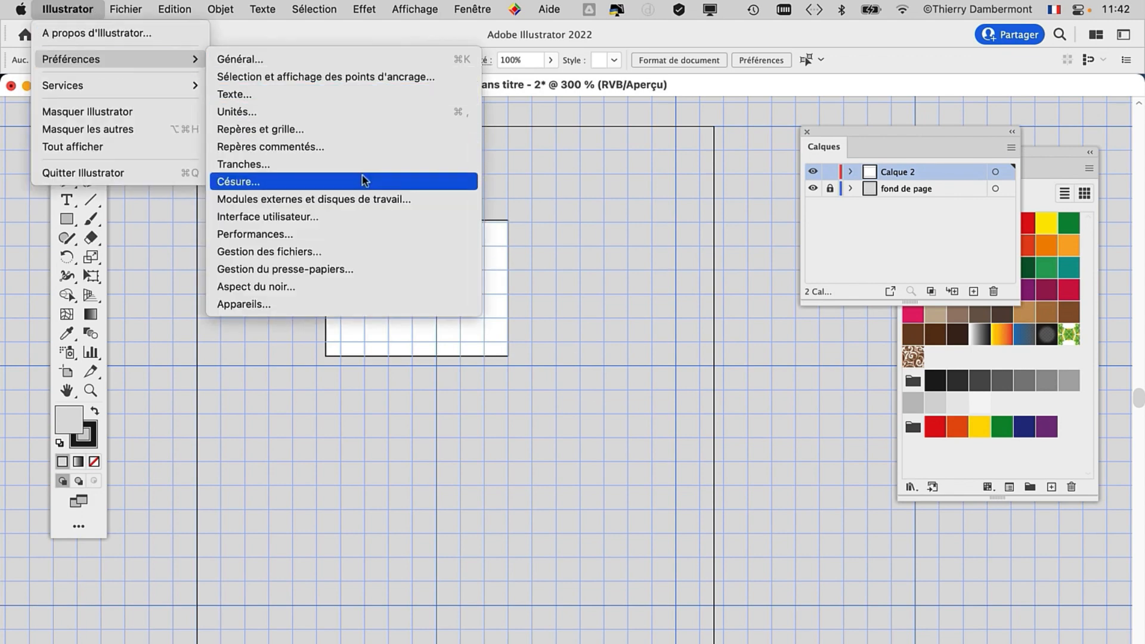
pyautogui.click(362, 130)
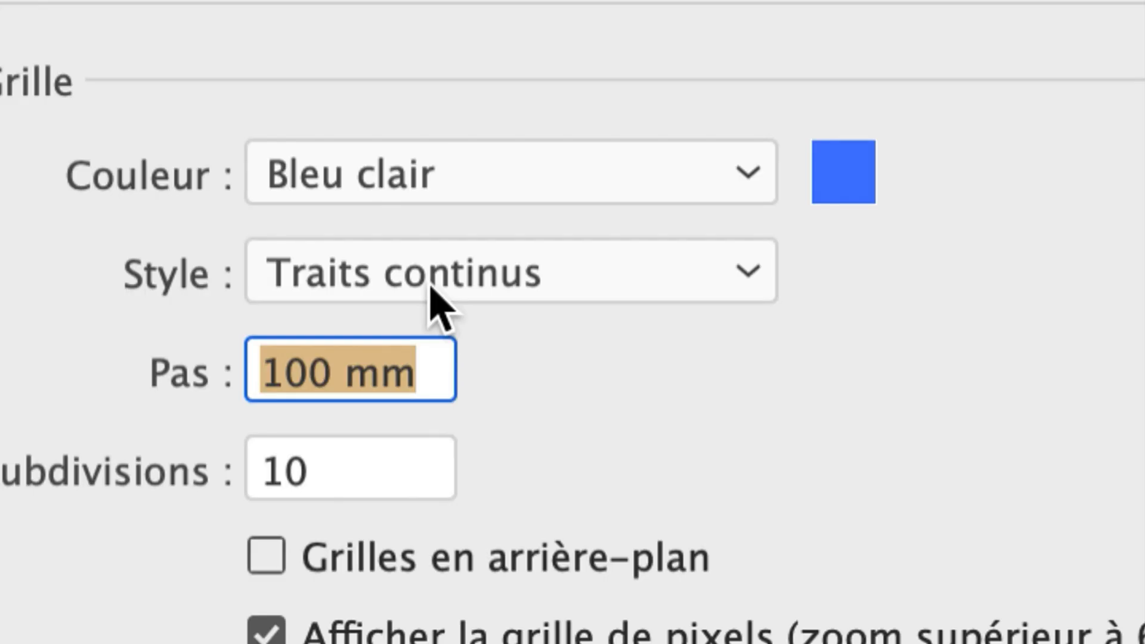
pyautogui.click(430, 286)
pyautogui.click(438, 406)
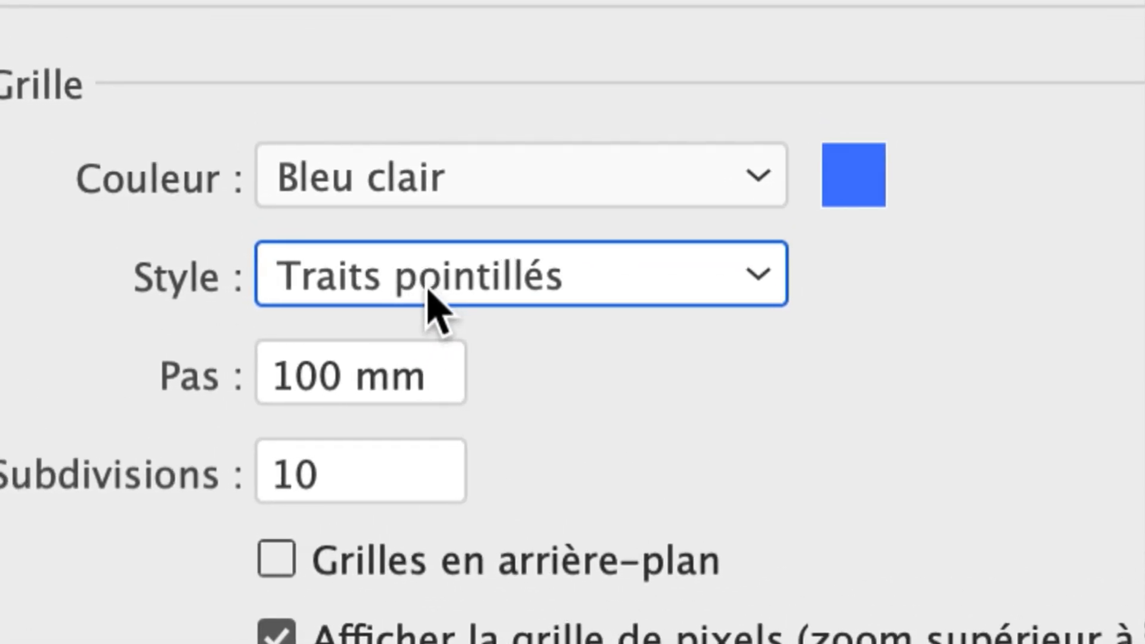
pyautogui.click(393, 375)
pyautogui.click(430, 477)
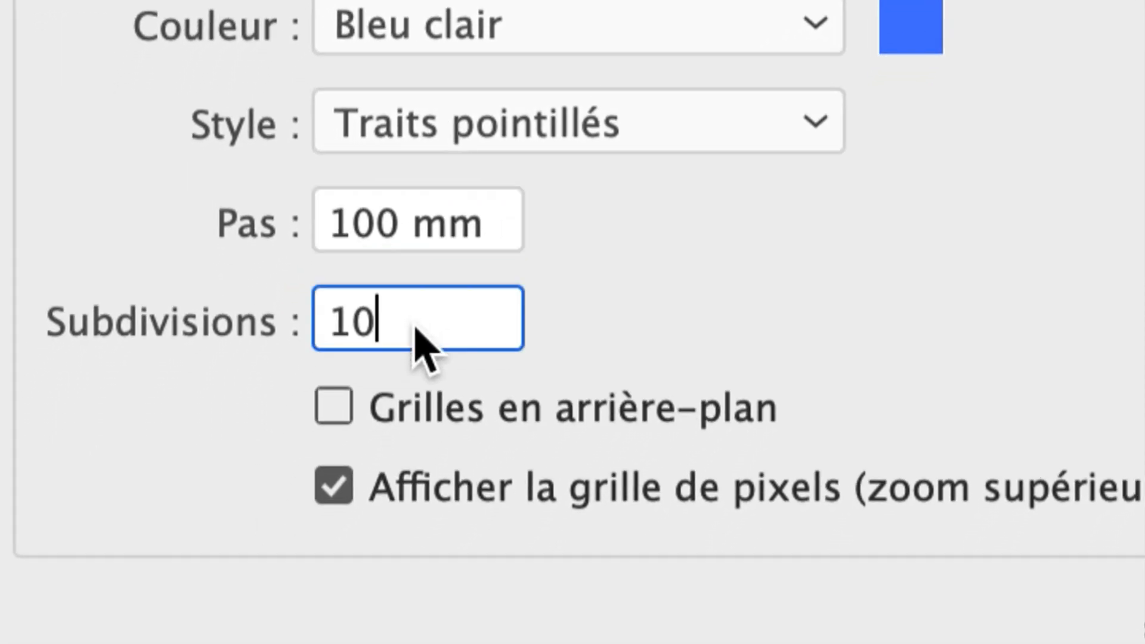
pyautogui.click(459, 270)
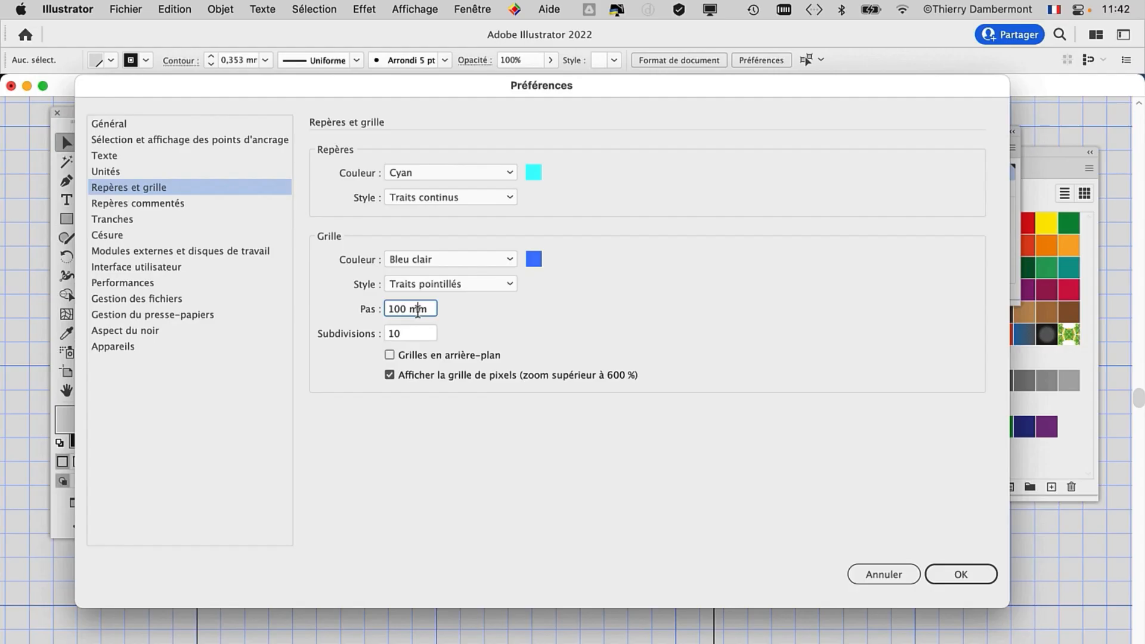
pyautogui.click(961, 574)
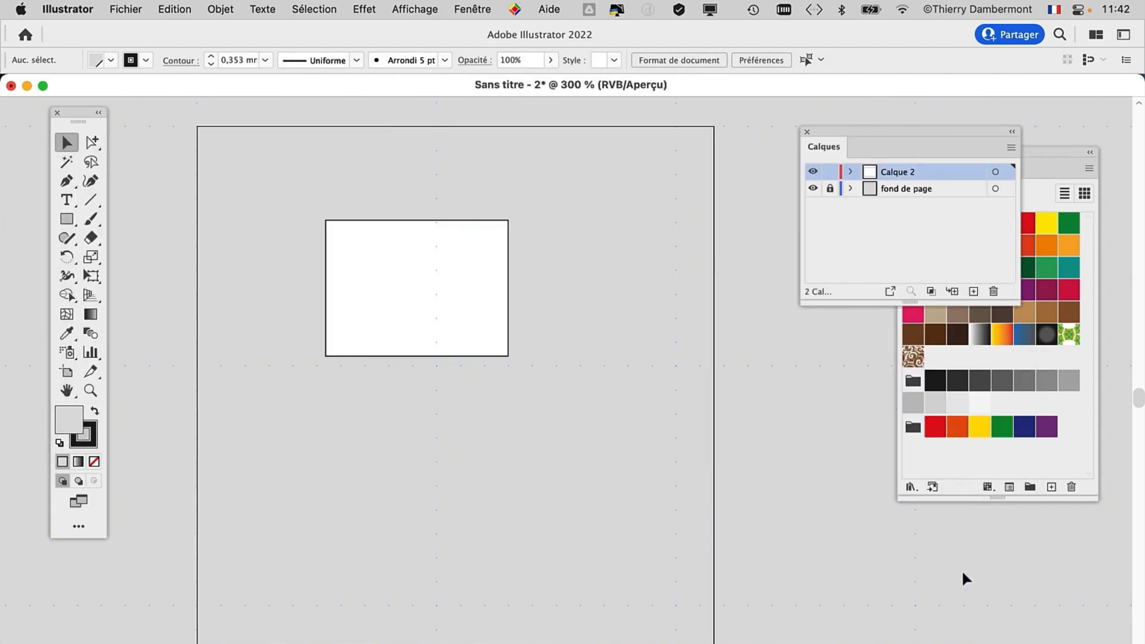
pyautogui.scroll(5, 560, 366)
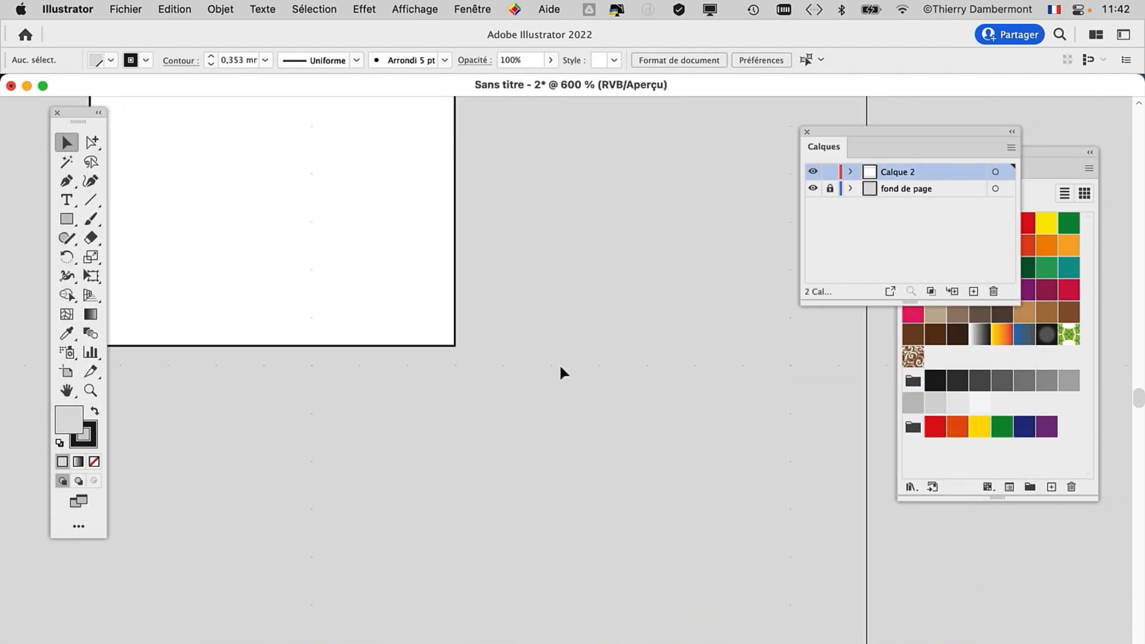
pyautogui.scroll(-5, 559, 366)
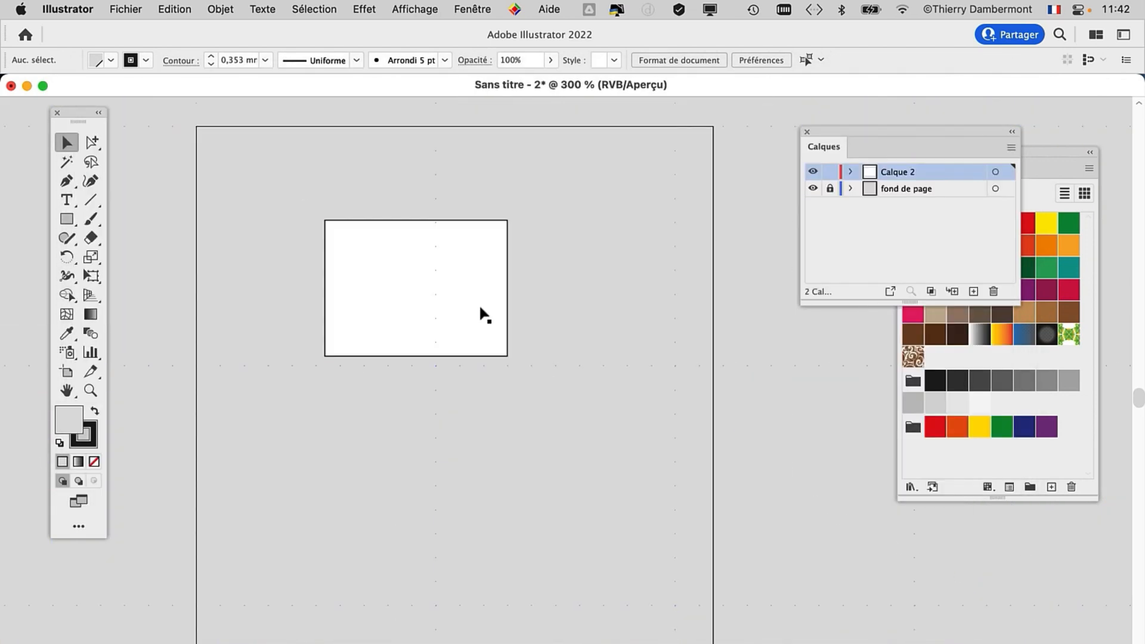
# Hide the document grid and show it again
pyautogui.click(412, 10)
pyautogui.scroll(-3, 488, 334)
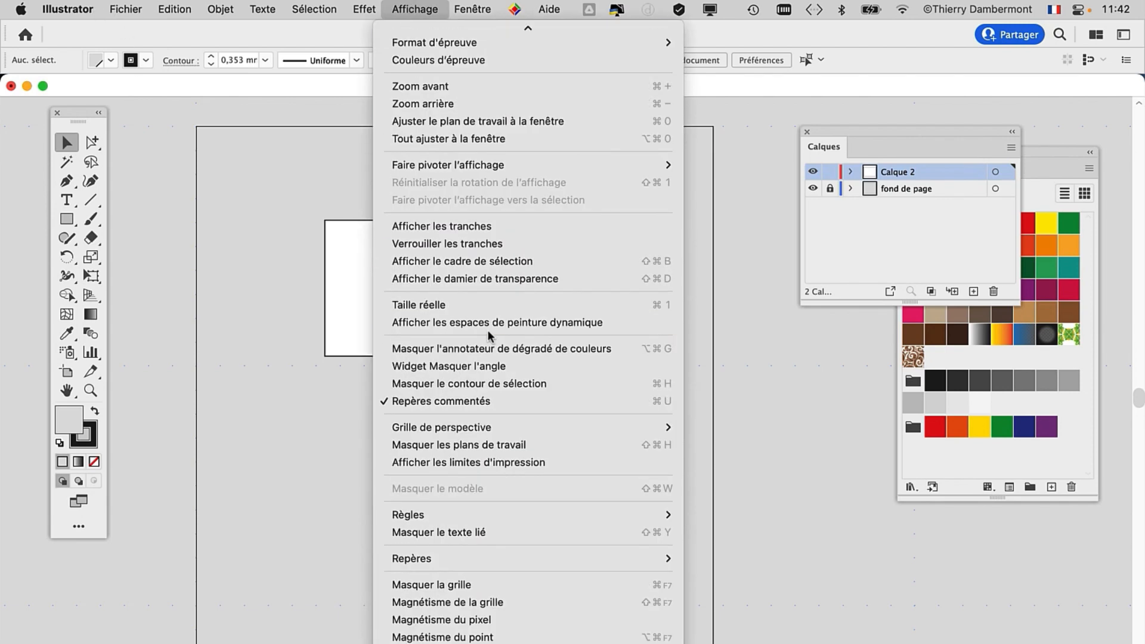
pyautogui.click(474, 583)
pyautogui.click(413, 9)
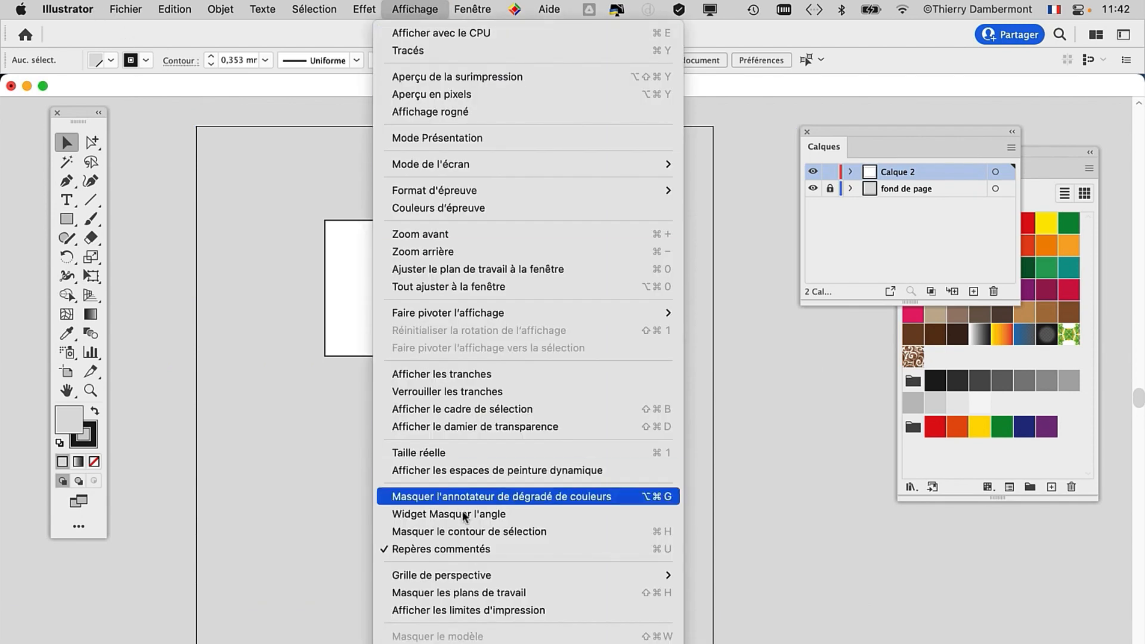
pyautogui.scroll(-3, 480, 600)
pyautogui.click(477, 586)
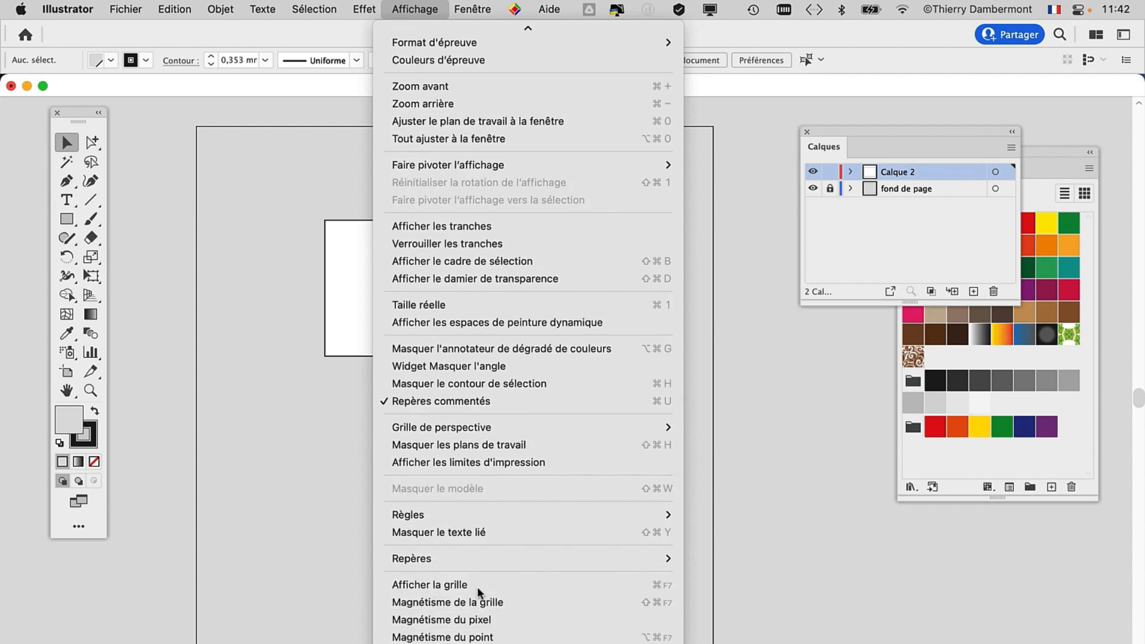
# Review the dotted grid's settings in the Repères et grille preferences and close them unchanged
pyautogui.click(68, 9)
pyautogui.moveTo(149, 59)
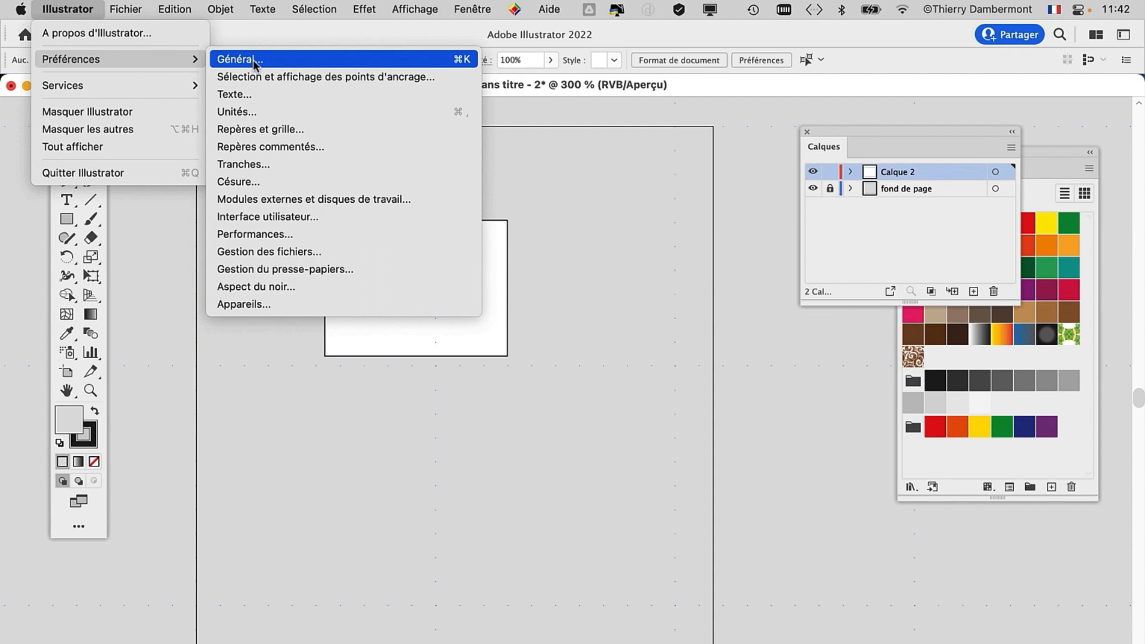
pyautogui.click(261, 129)
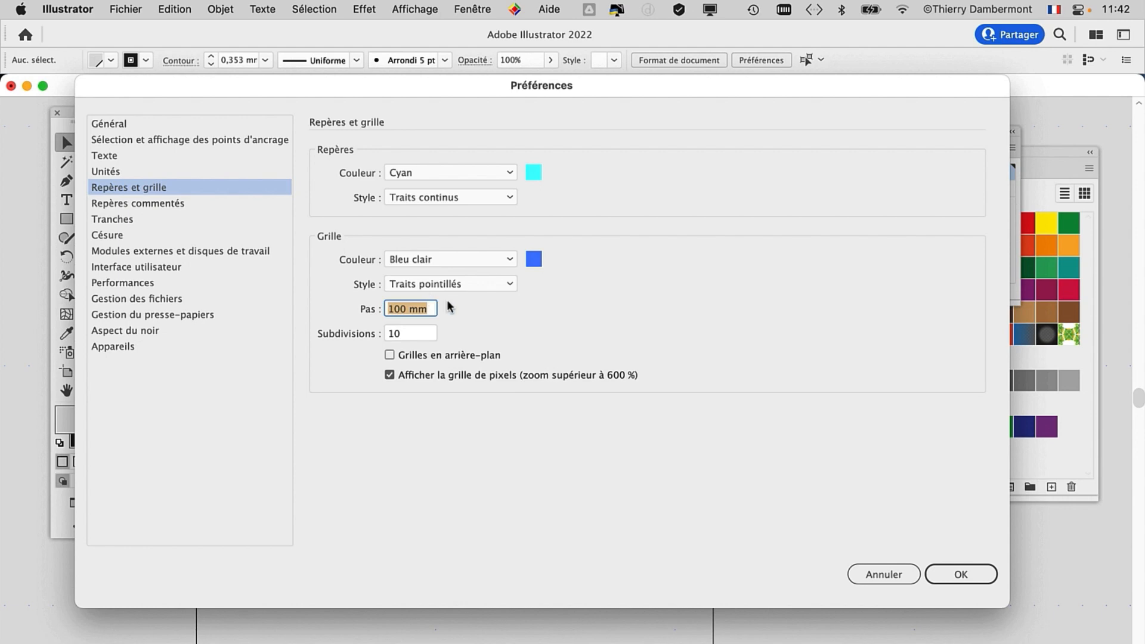
pyautogui.click(961, 573)
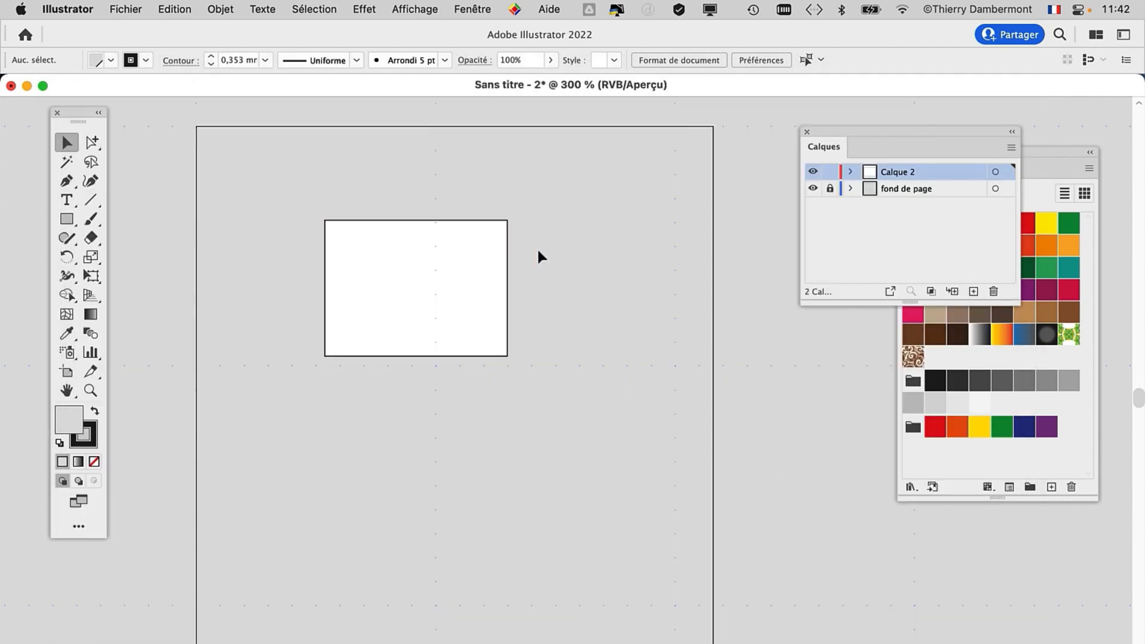
# Examine the artwork at 2400 % with the fond de page layer hidden and shown to look for the pixel grid
pyautogui.scroll(6, 538, 247)
pyautogui.click(813, 188)
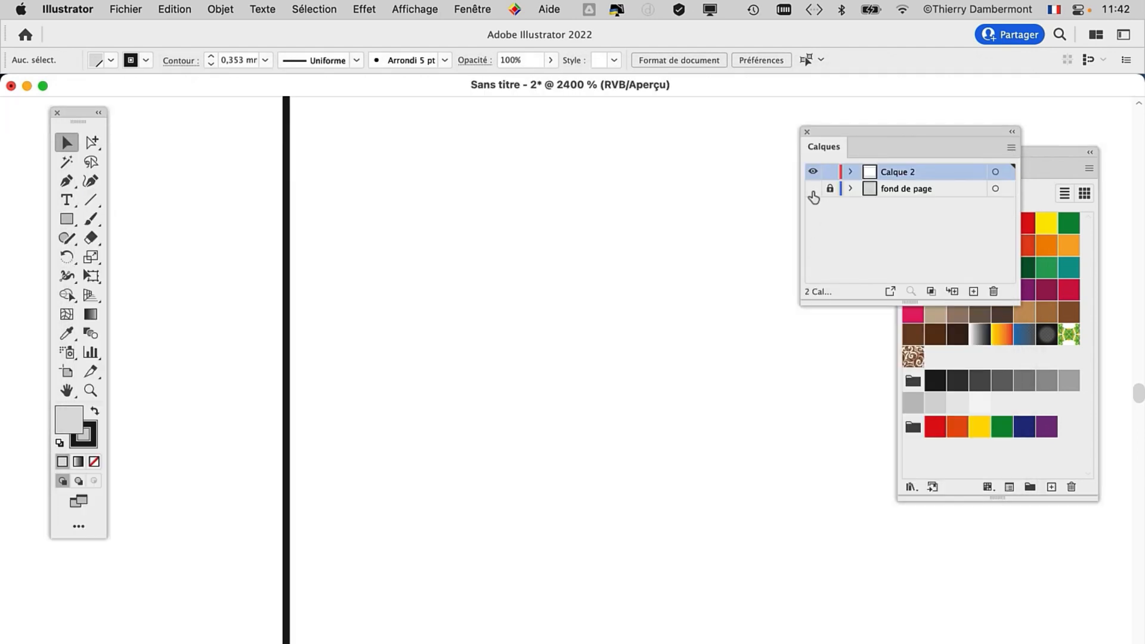
pyautogui.click(812, 188)
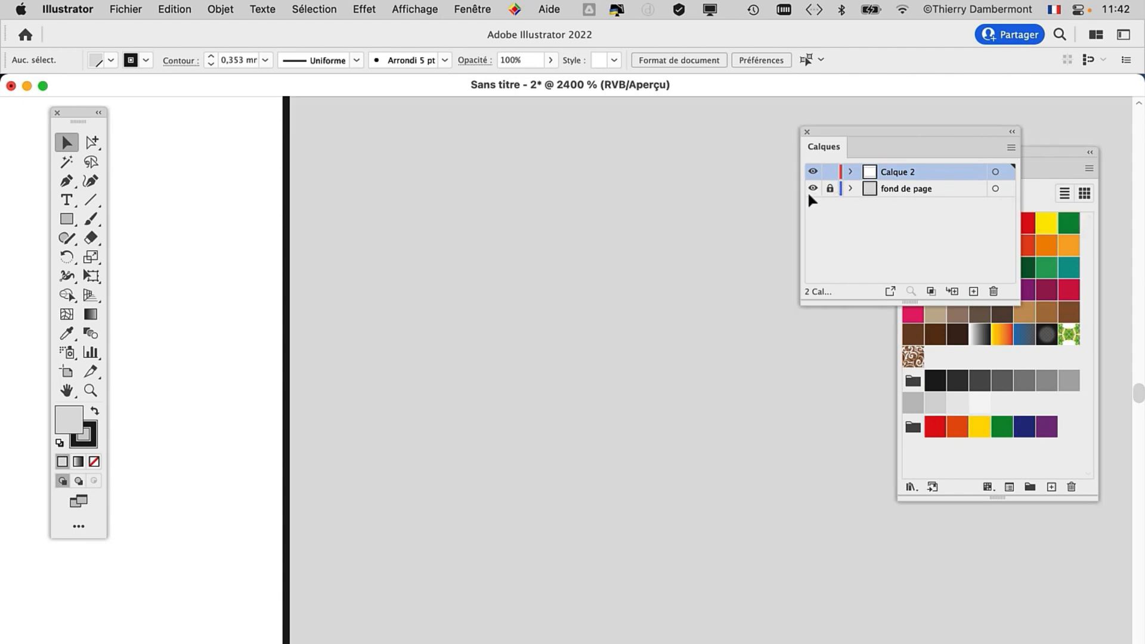
pyautogui.scroll(-5, 362, 327)
pyautogui.moveTo(475, 365); pyautogui.dragTo(579, 331)
# Set the grid style to Traits continus in the Repères et grille preferences
pyautogui.click(67, 8)
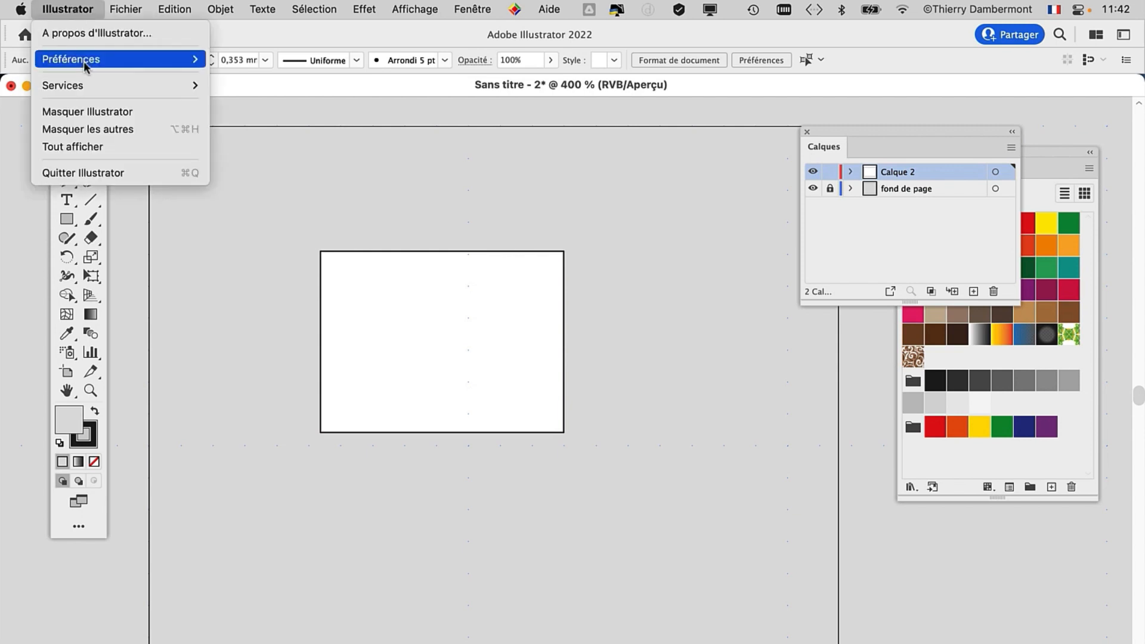
pyautogui.moveTo(85, 61)
pyautogui.click(350, 131)
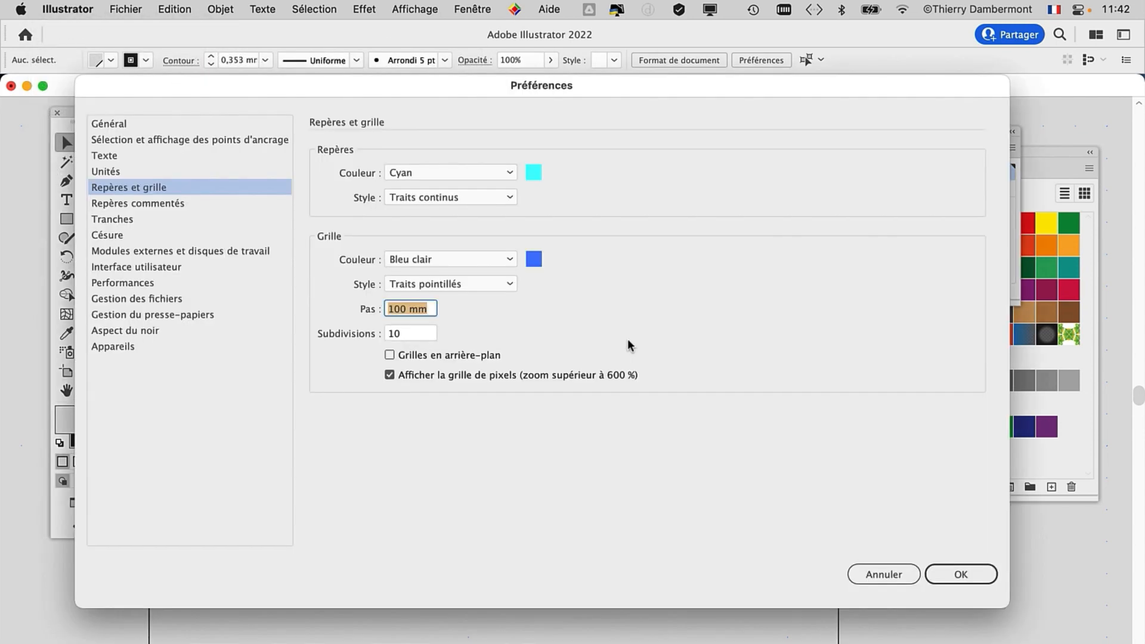
pyautogui.click(456, 287)
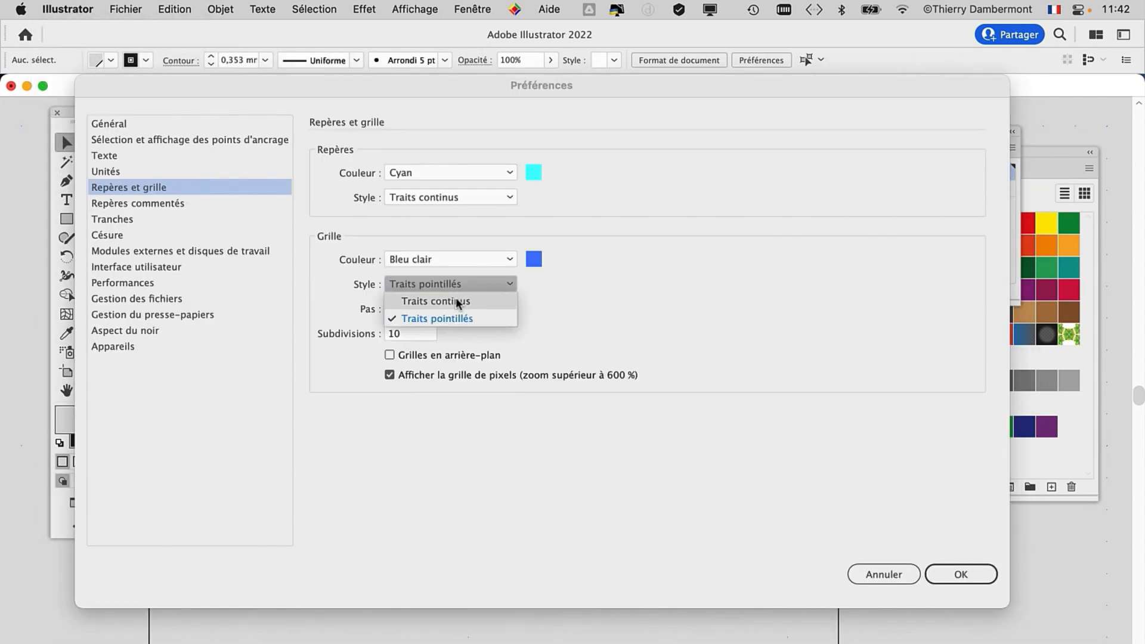
pyautogui.click(457, 302)
pyautogui.click(929, 574)
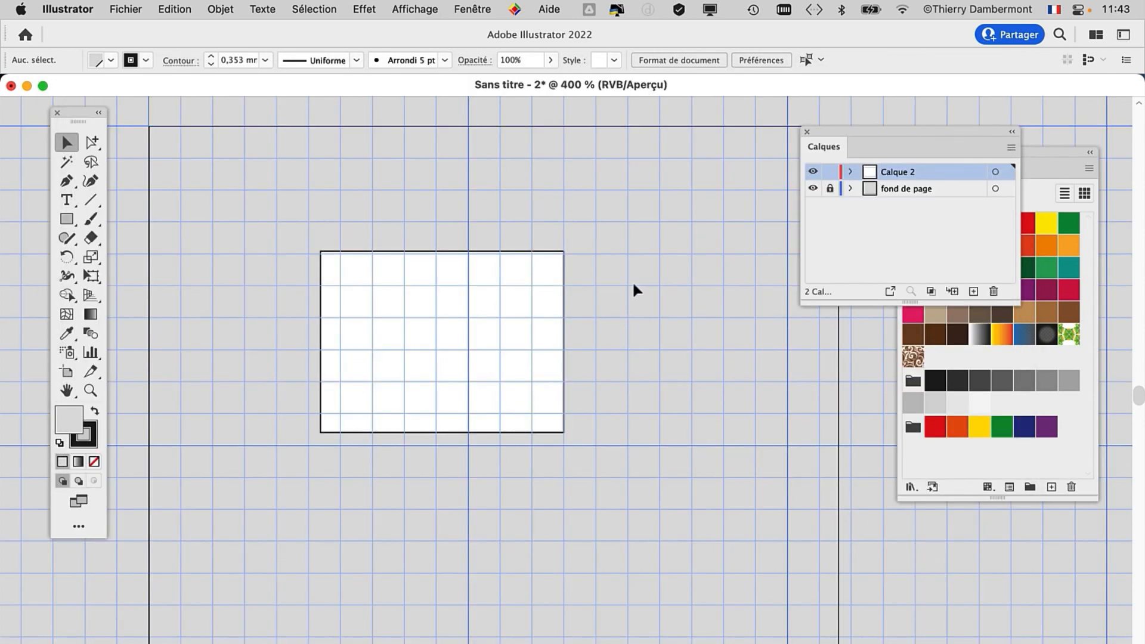
# Place the Calques panel over the artboard's lower part and the slightly enlarged Nuancier panel just beside the artboard
pyautogui.scroll(-1, 675, 273)
pyautogui.scroll(-1, 676, 296)
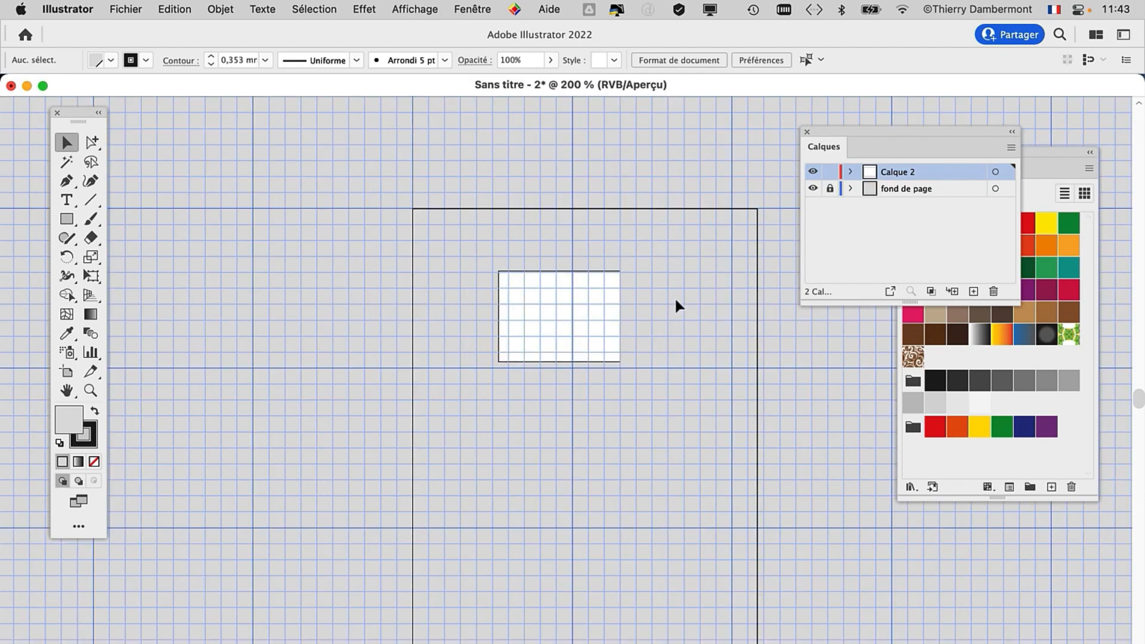
pyautogui.moveTo(587, 323); pyautogui.dragTo(381, 251)
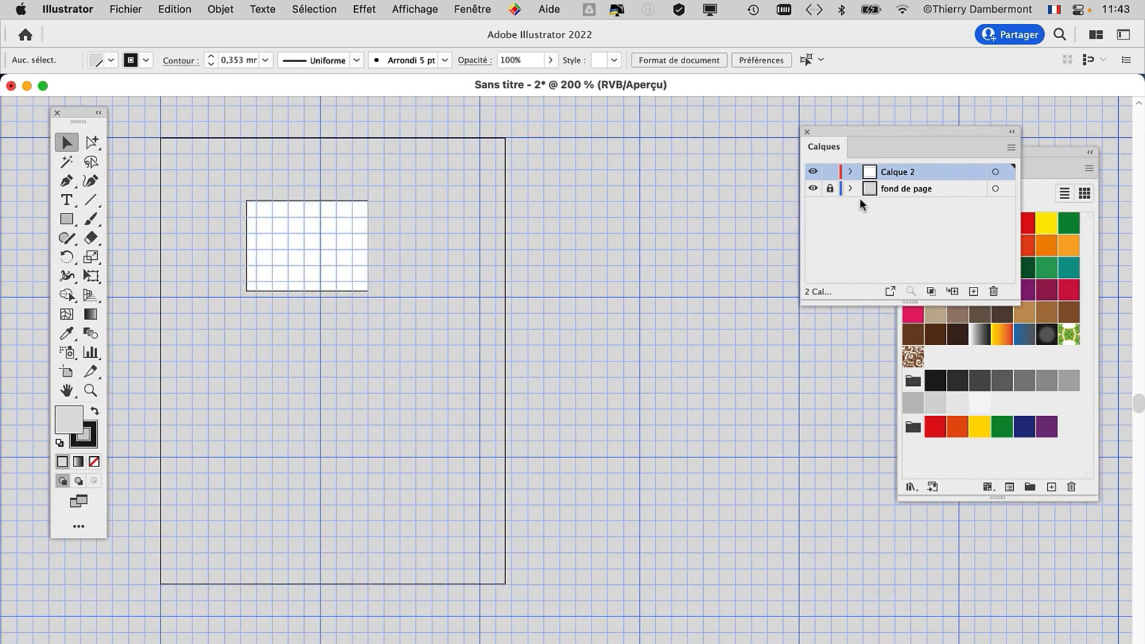
pyautogui.moveTo(843, 131); pyautogui.dragTo(581, 104)
pyautogui.moveTo(954, 146); pyautogui.dragTo(846, 123)
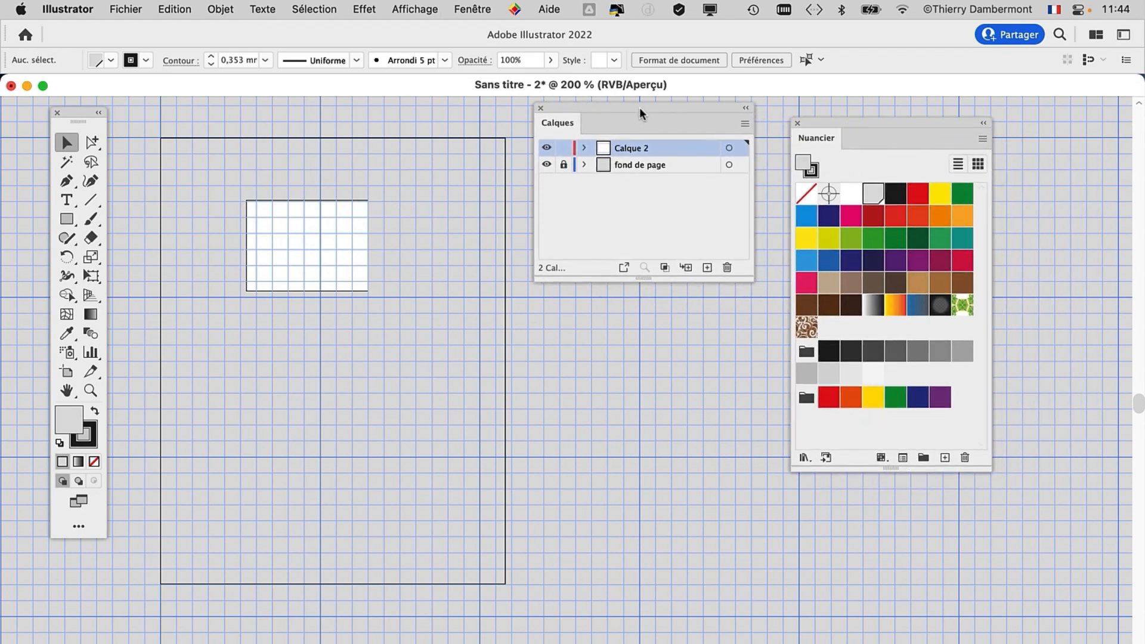
pyautogui.moveTo(644, 105); pyautogui.dragTo(237, 436)
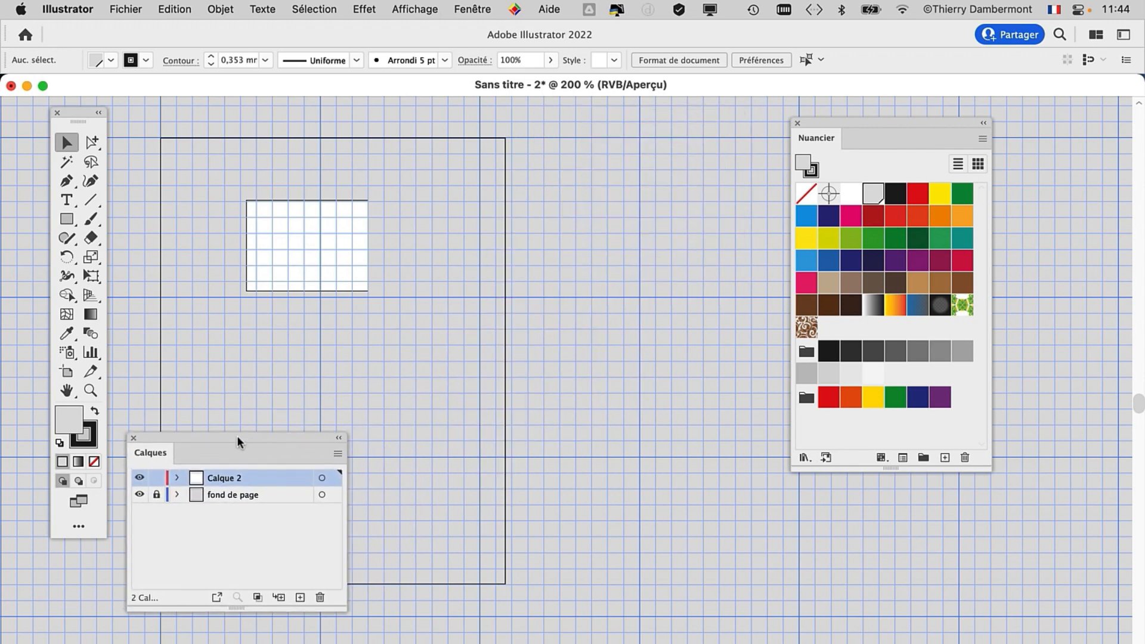
pyautogui.moveTo(847, 123); pyautogui.dragTo(660, 129)
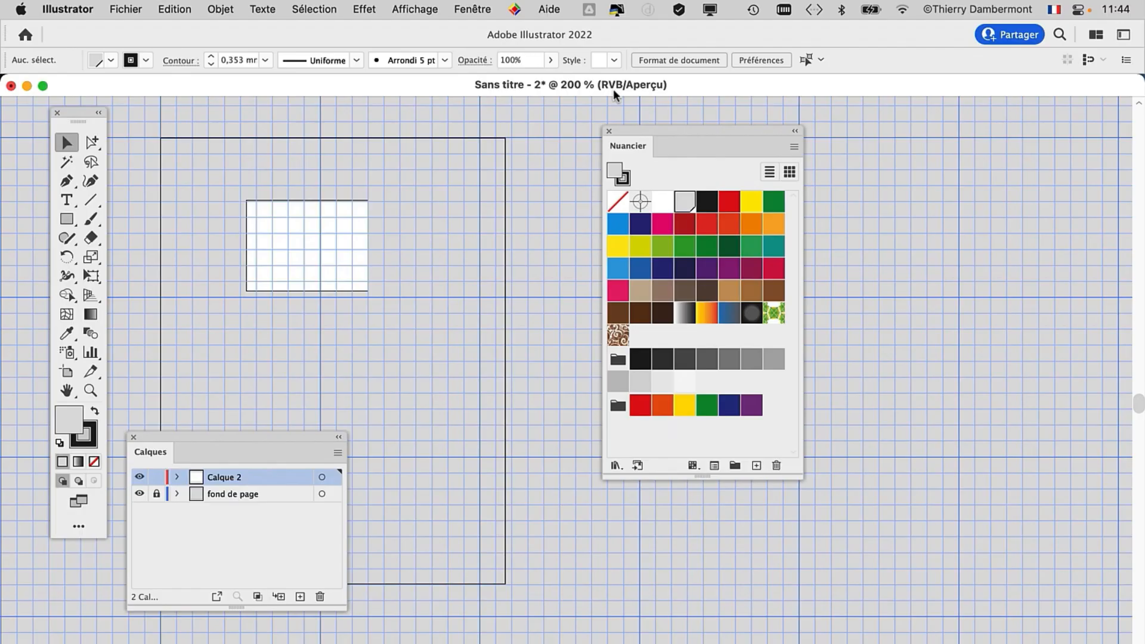
pyautogui.moveTo(637, 128); pyautogui.dragTo(607, 121)
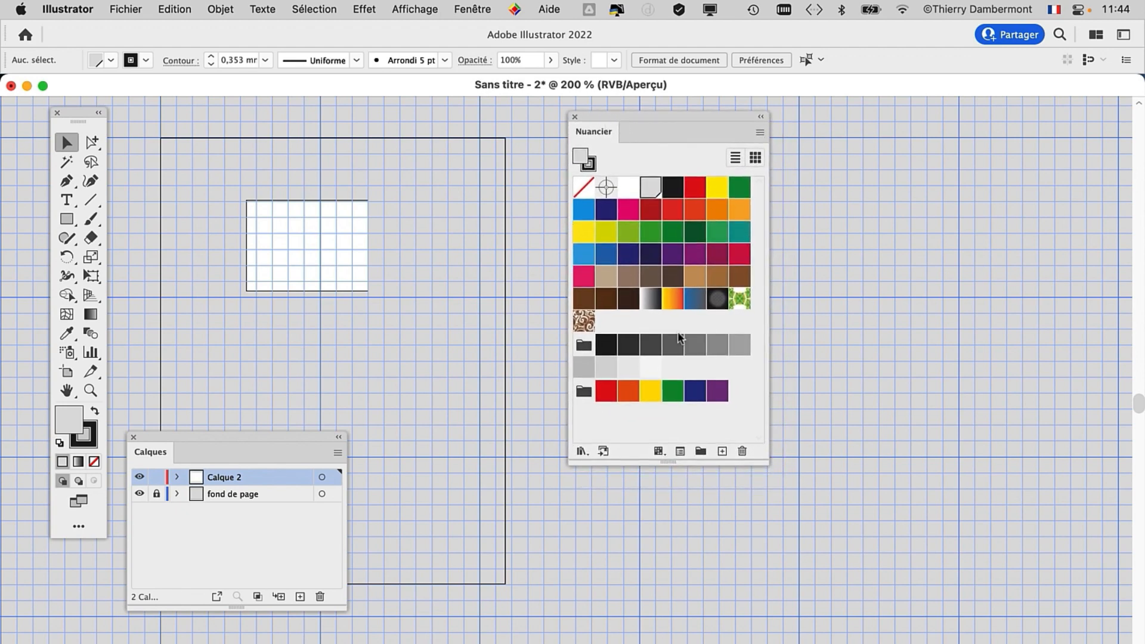
pyautogui.moveTo(765, 463); pyautogui.dragTo(989, 400)
pyautogui.moveTo(839, 369); pyautogui.dragTo(801, 485)
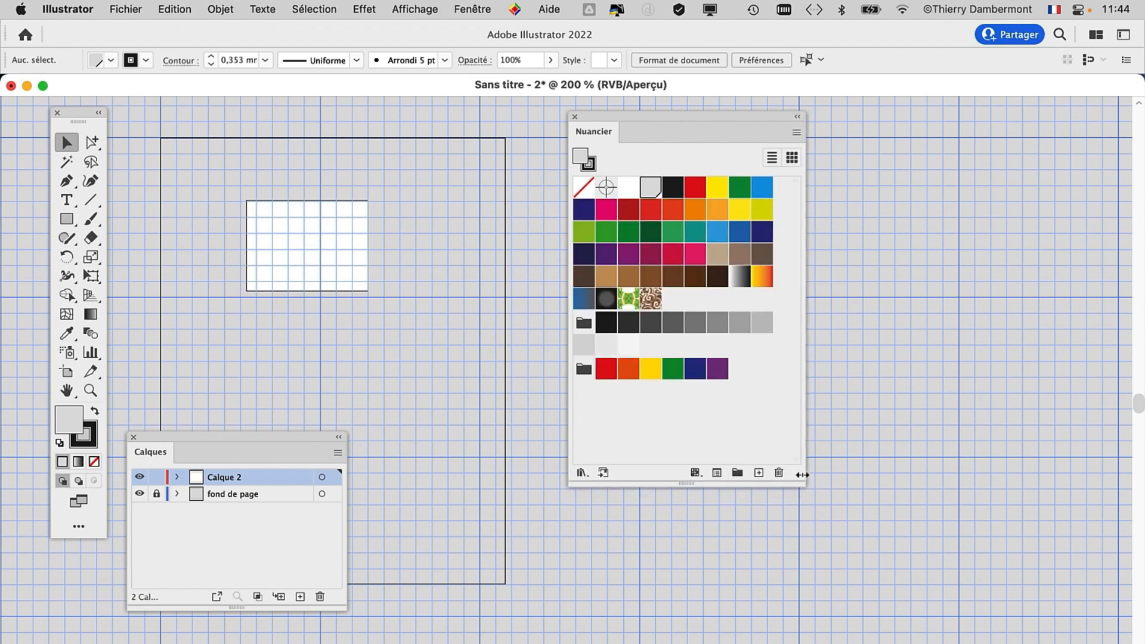
pyautogui.moveTo(802, 483); pyautogui.dragTo(783, 474)
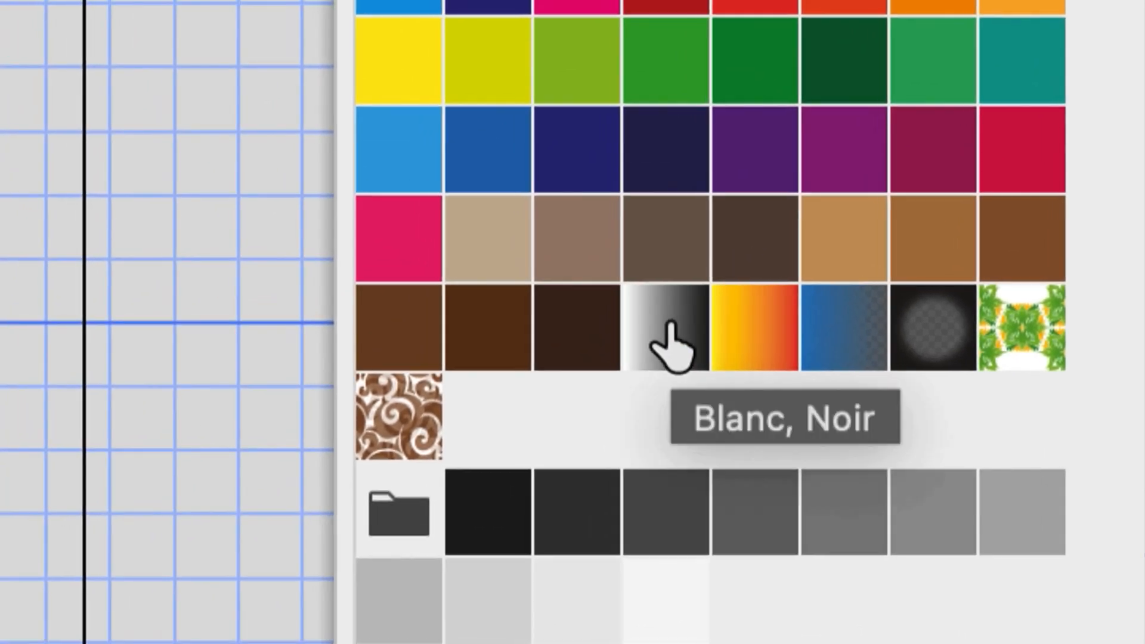
# Delete all gradient and pattern swatches and both colour groups from the Nuancier, keeping only the solid colours
pyautogui.click(670, 323)
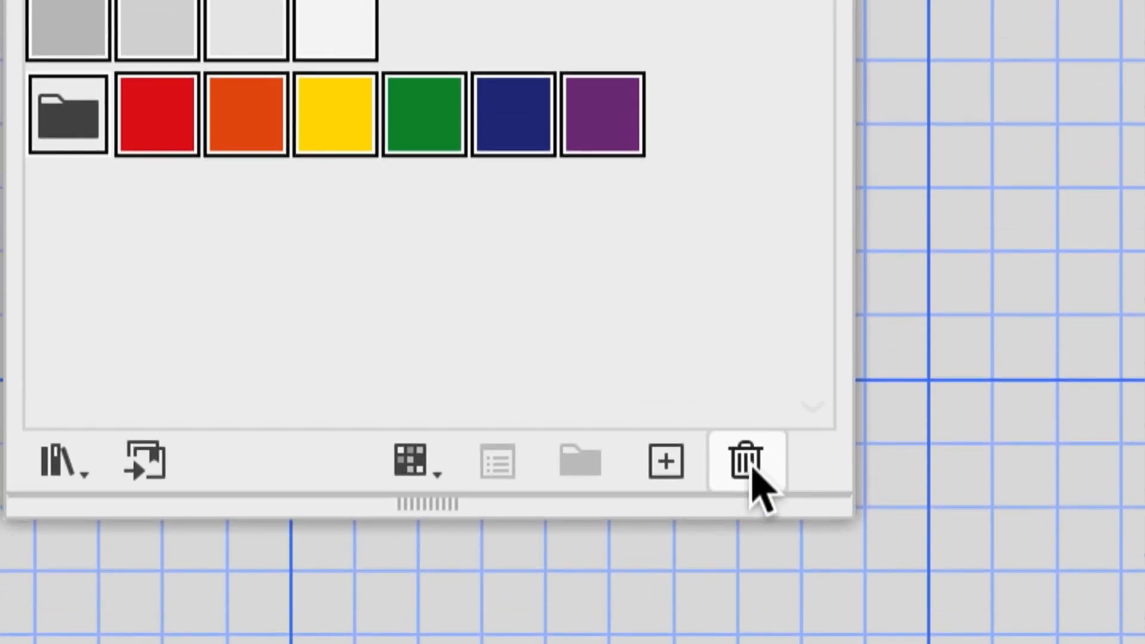
pyautogui.click(752, 468)
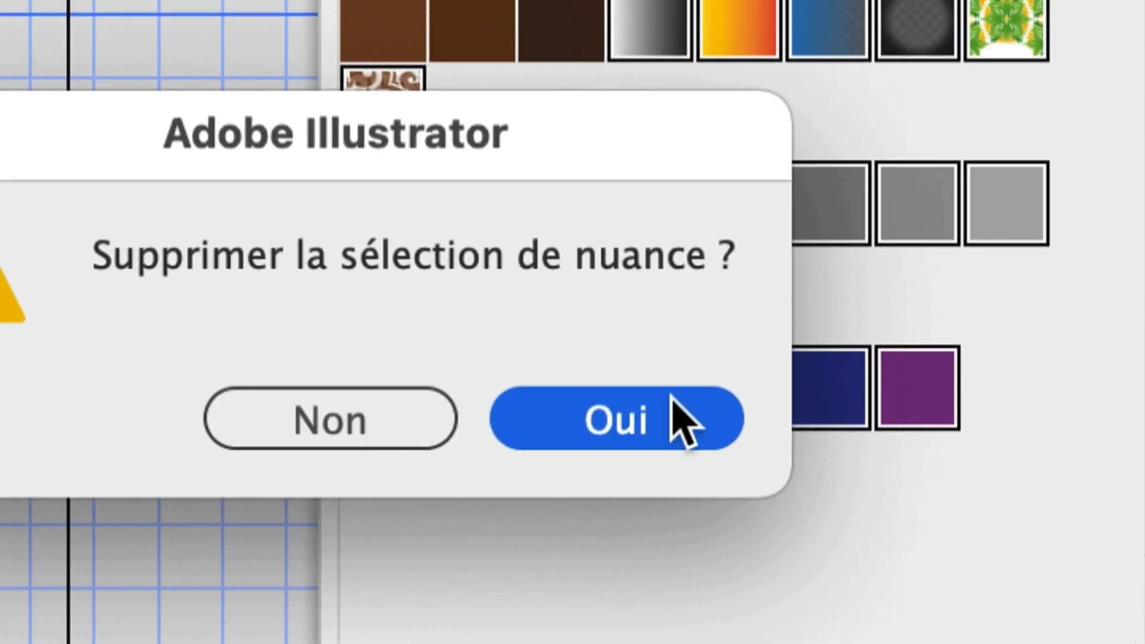
pyautogui.click(353, 125)
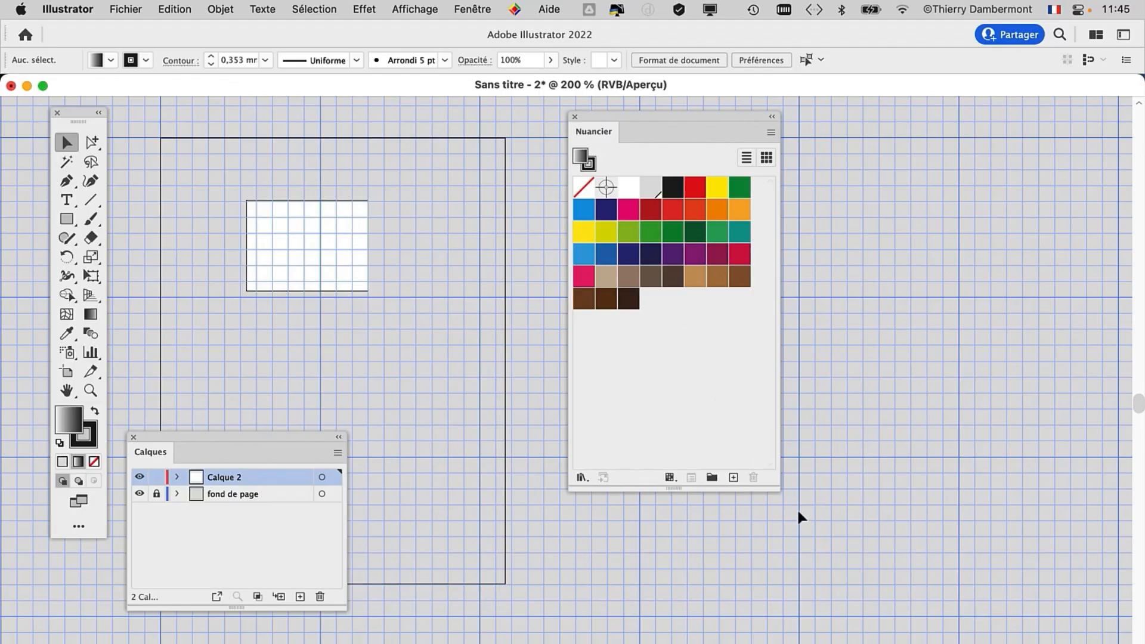
# Shorten the Nuancier panel to fit its remaining swatches and move it farther away from the artboard
pyautogui.moveTo(777, 487); pyautogui.dragTo(778, 456)
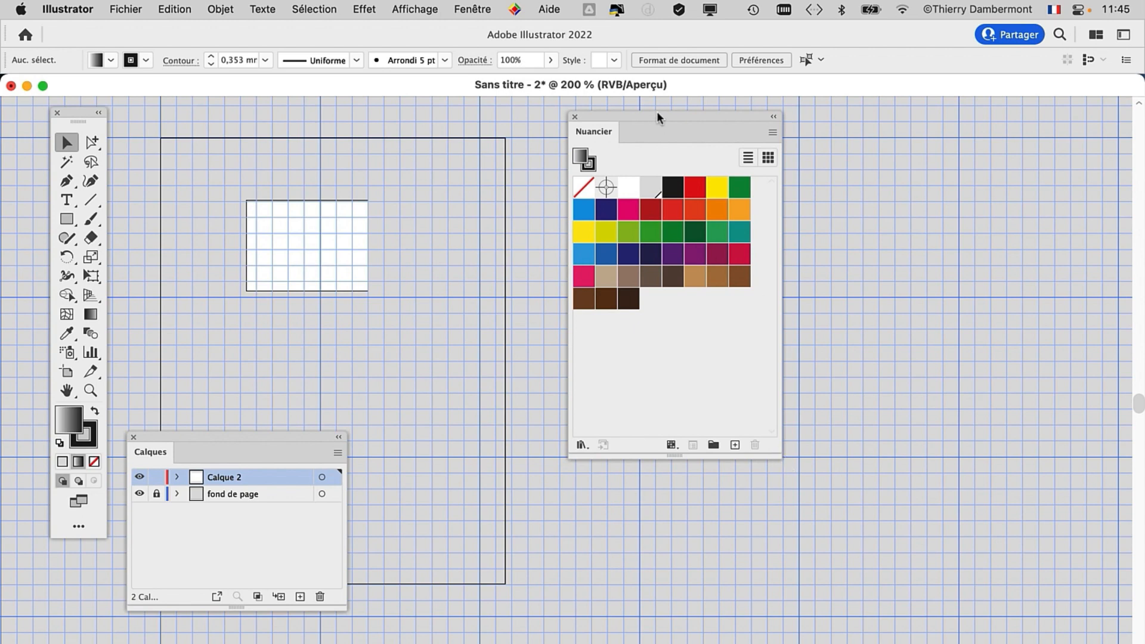
pyautogui.moveTo(656, 111); pyautogui.dragTo(679, 110)
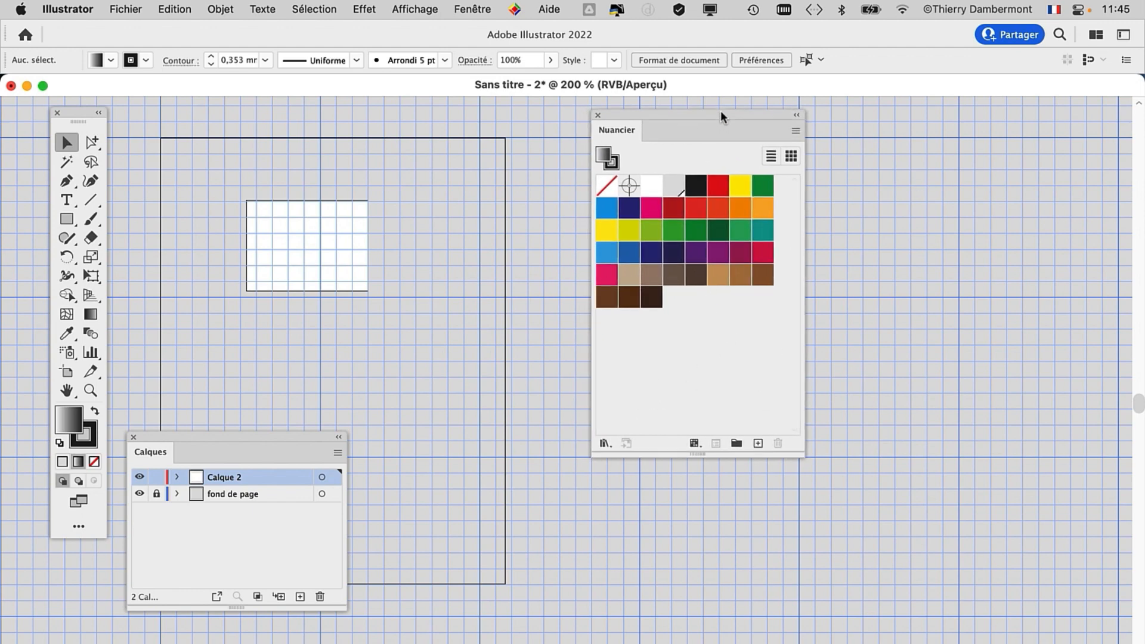
pyautogui.moveTo(721, 110); pyautogui.dragTo(830, 89)
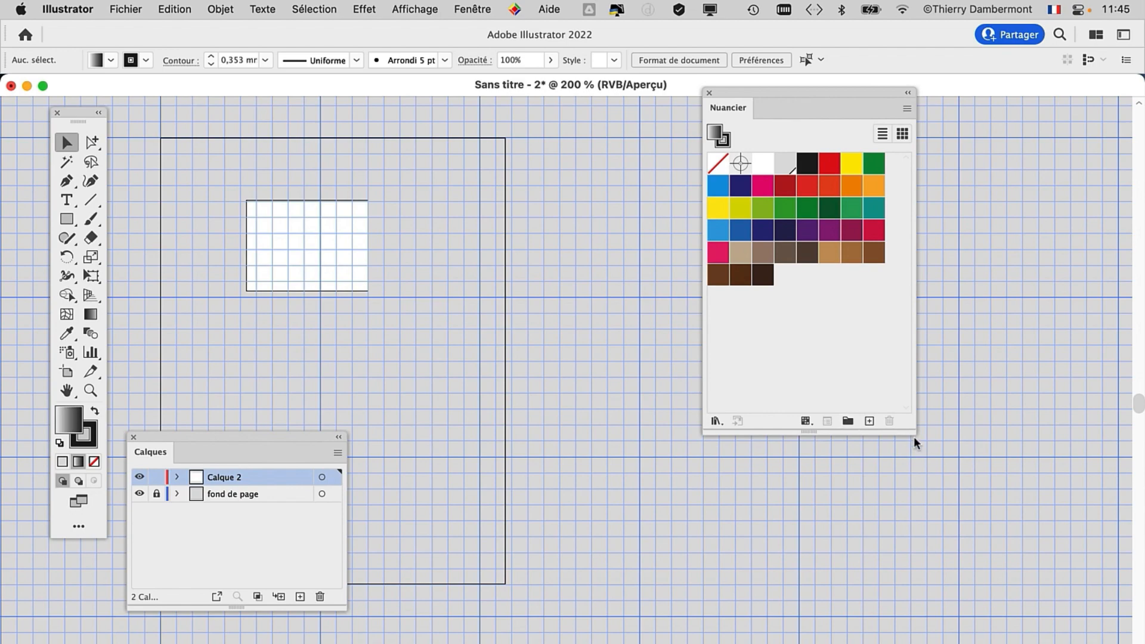
pyautogui.moveTo(913, 434); pyautogui.dragTo(923, 349)
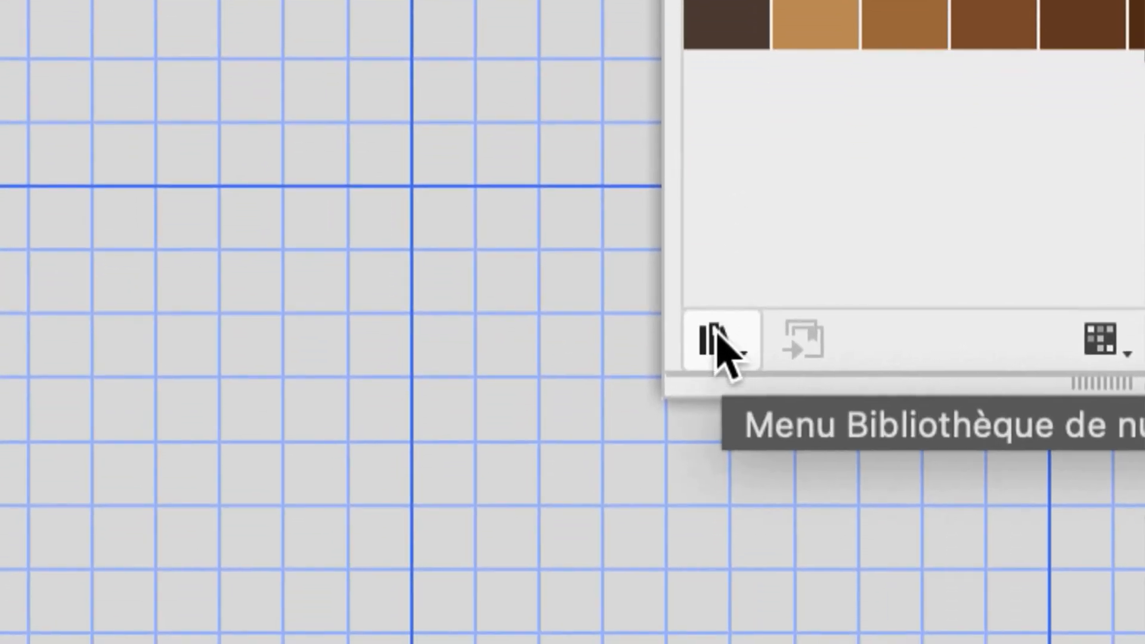
# Open the RVB de base default swatch library, enlarge it to show all its swatches and place it beside the Nuancier
pyautogui.click(718, 341)
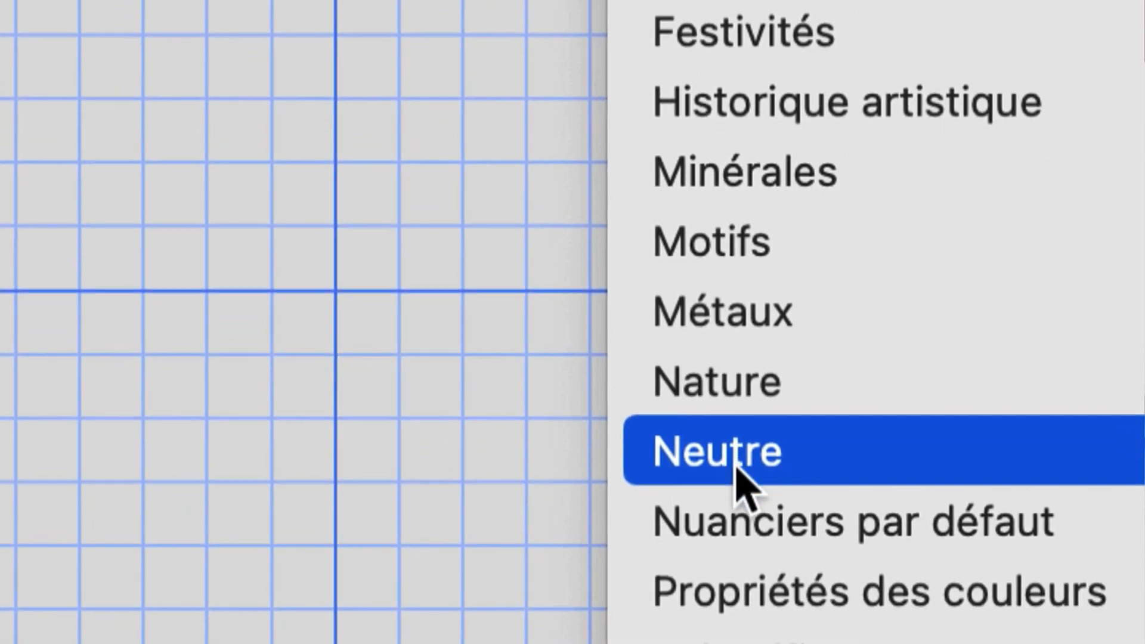
pyautogui.moveTo(897, 638)
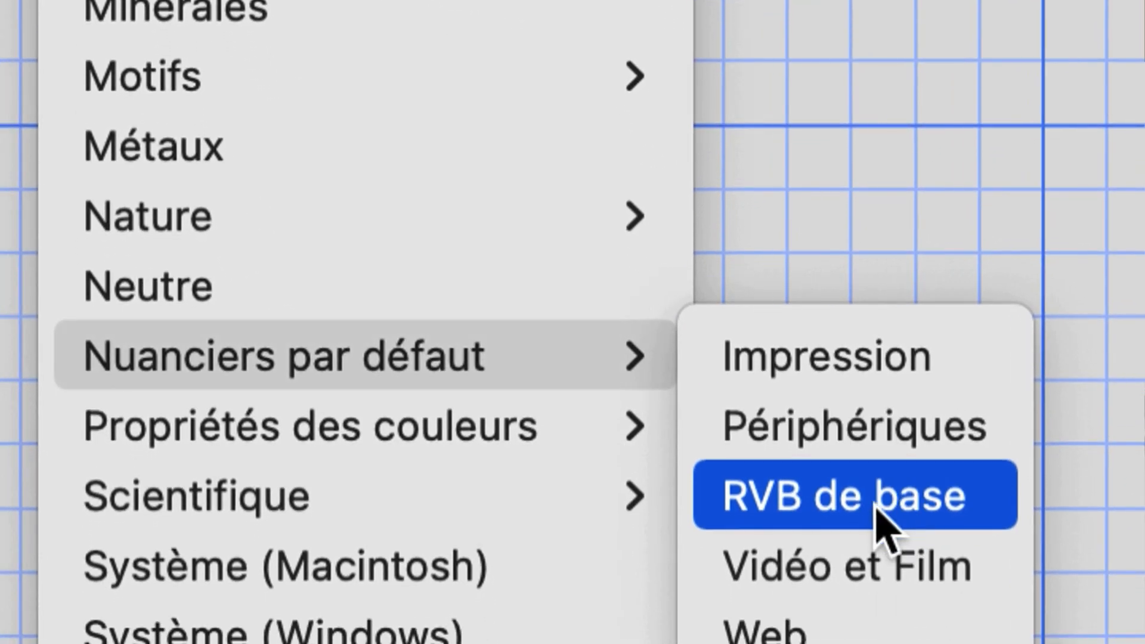
pyautogui.click(875, 507)
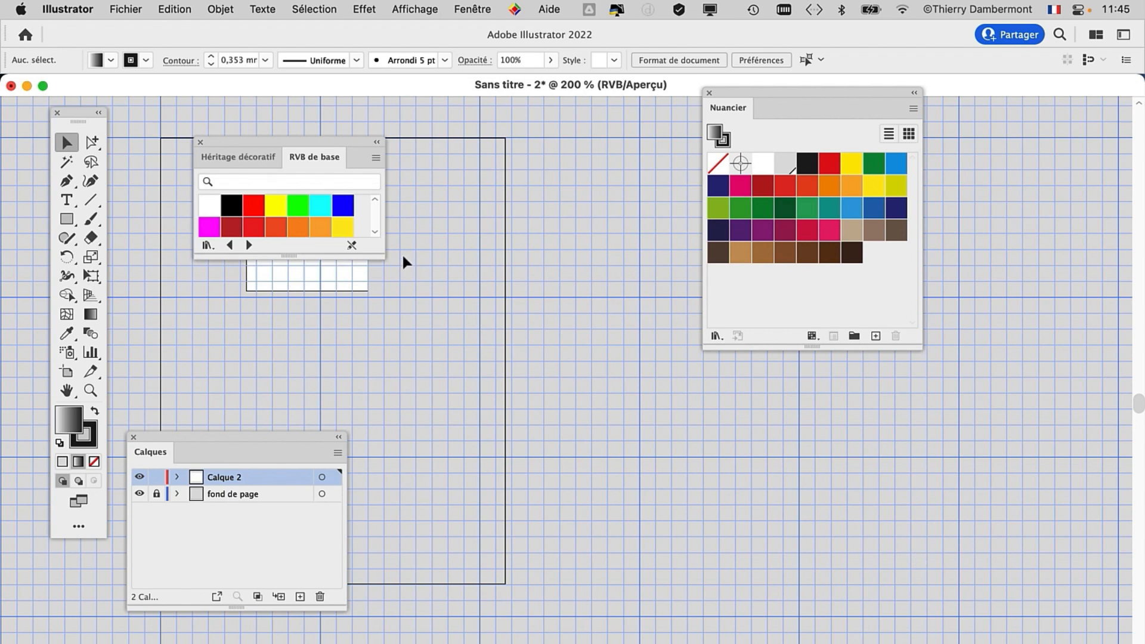
pyautogui.moveTo(381, 257); pyautogui.dragTo(405, 443)
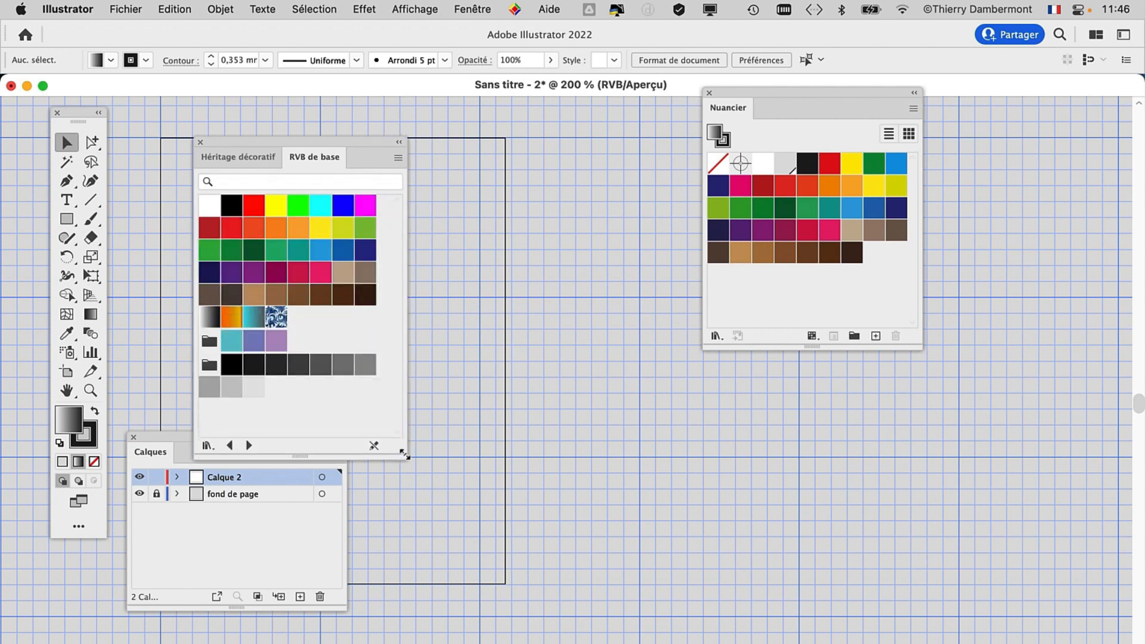
pyautogui.moveTo(331, 140); pyautogui.dragTo(611, 118)
pyautogui.moveTo(715, 103); pyautogui.dragTo(713, 132)
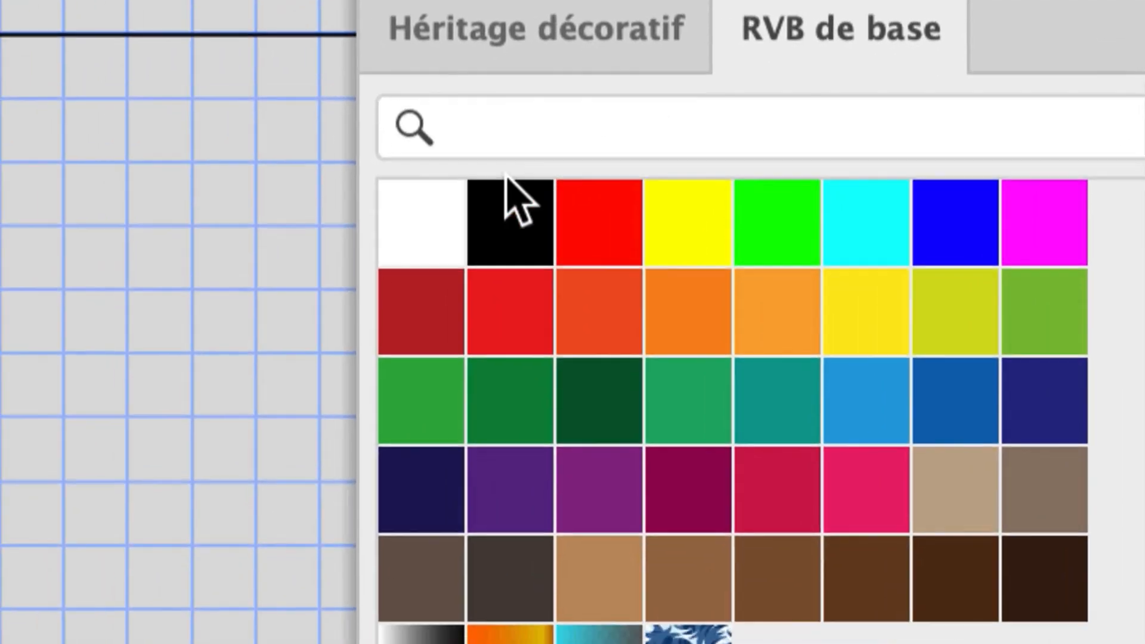
# Add the RVB de base solid swatches from white through the last dark brown to the Nuancier and enlarge it to show them
pyautogui.click(202, 325)
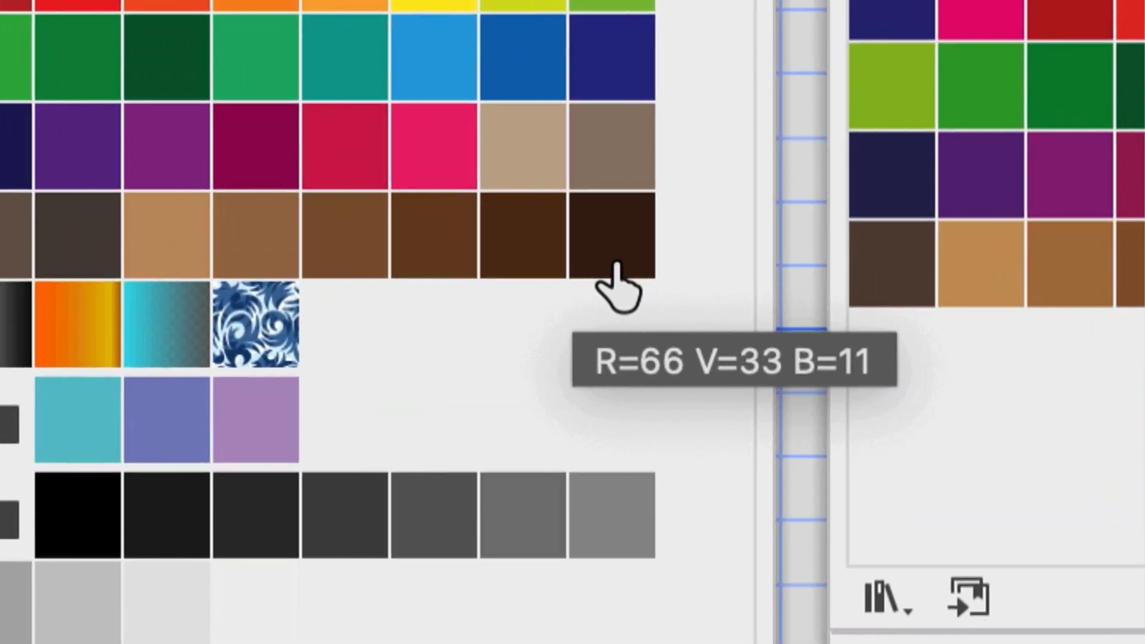
pyautogui.keyDown('shift'); pyautogui.click(843, 258); pyautogui.keyUp('shift')
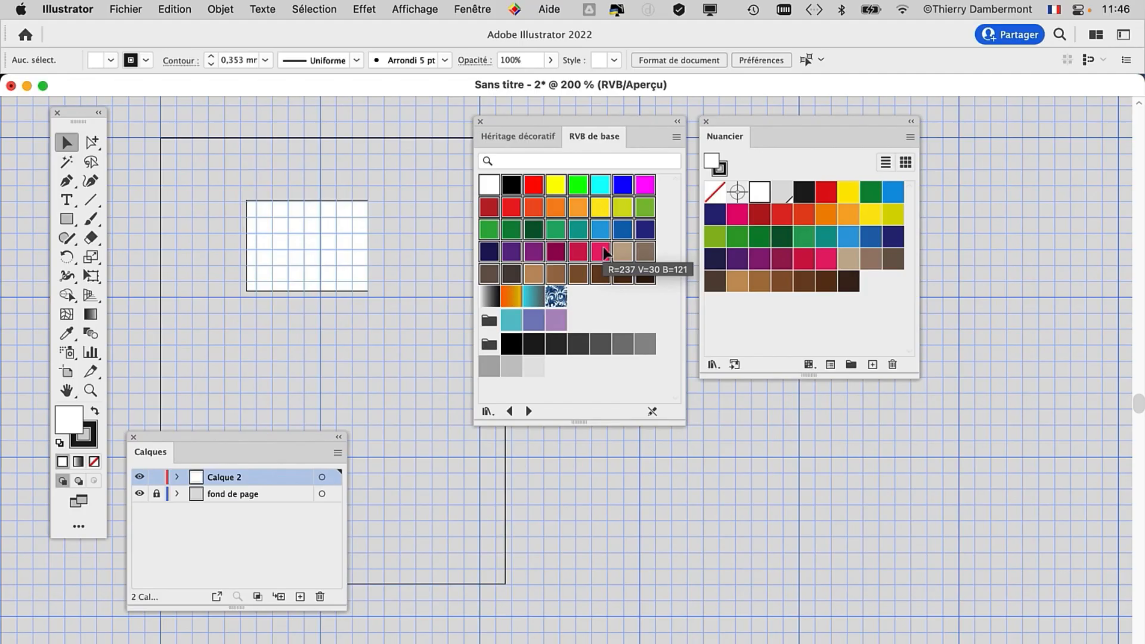
pyautogui.moveTo(640, 129); pyautogui.dragTo(536, 130)
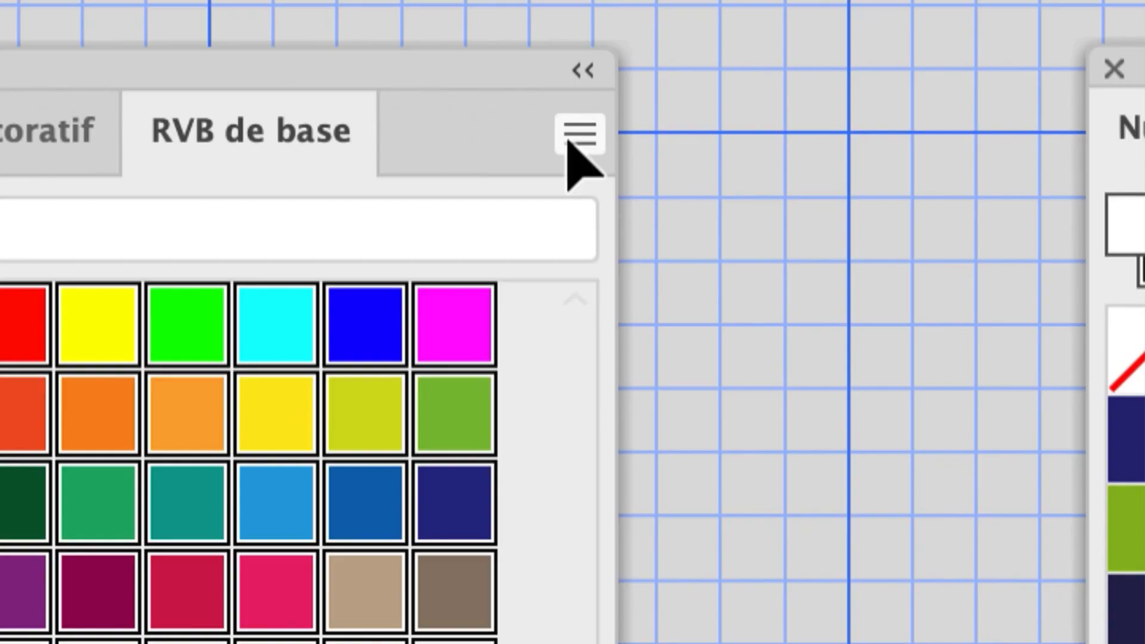
pyautogui.click(569, 145)
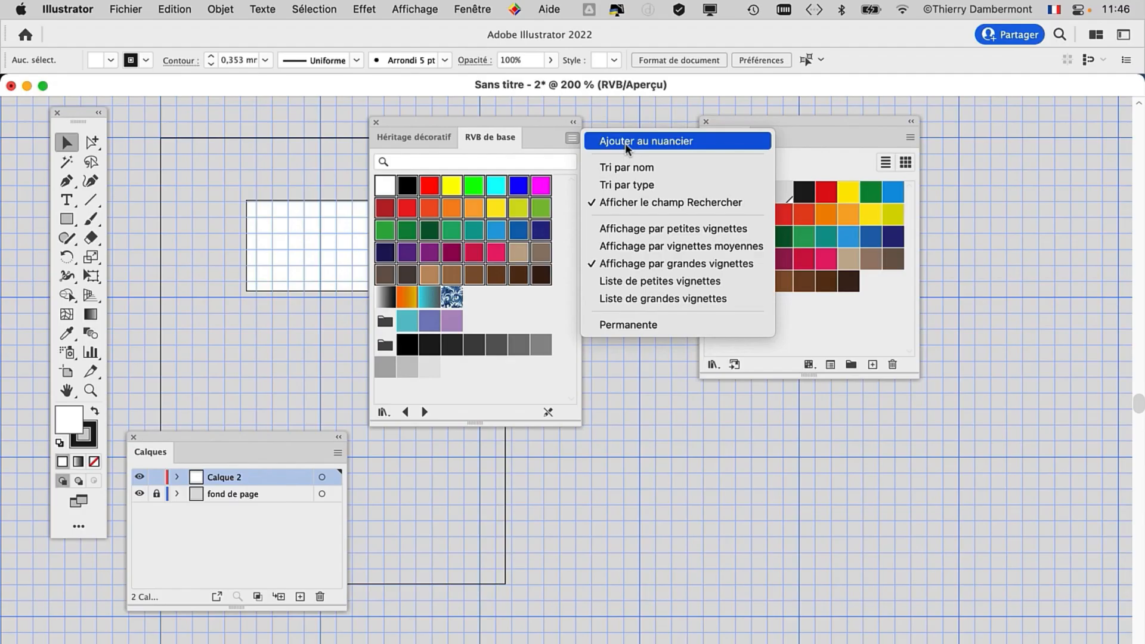
pyautogui.click(617, 146)
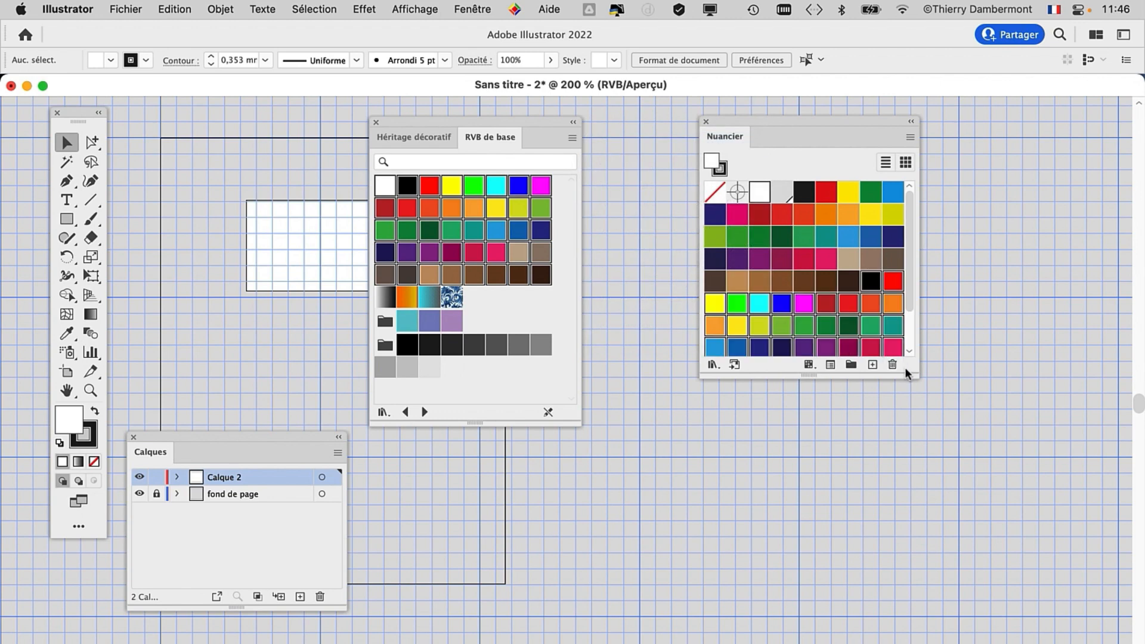
pyautogui.moveTo(909, 374); pyautogui.dragTo(920, 527)
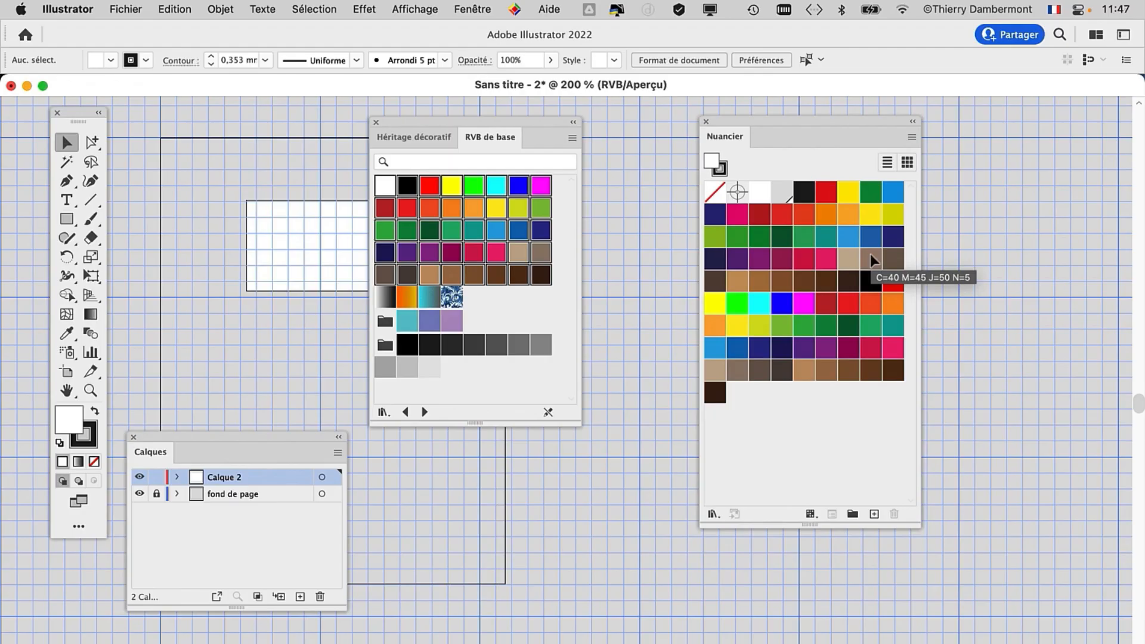
# Close the RVB de base library and reposition the Nuancier over the artboard's edge, narrowed to seven swatches per row
pyautogui.click(376, 122)
pyautogui.moveTo(773, 120); pyautogui.dragTo(503, 119)
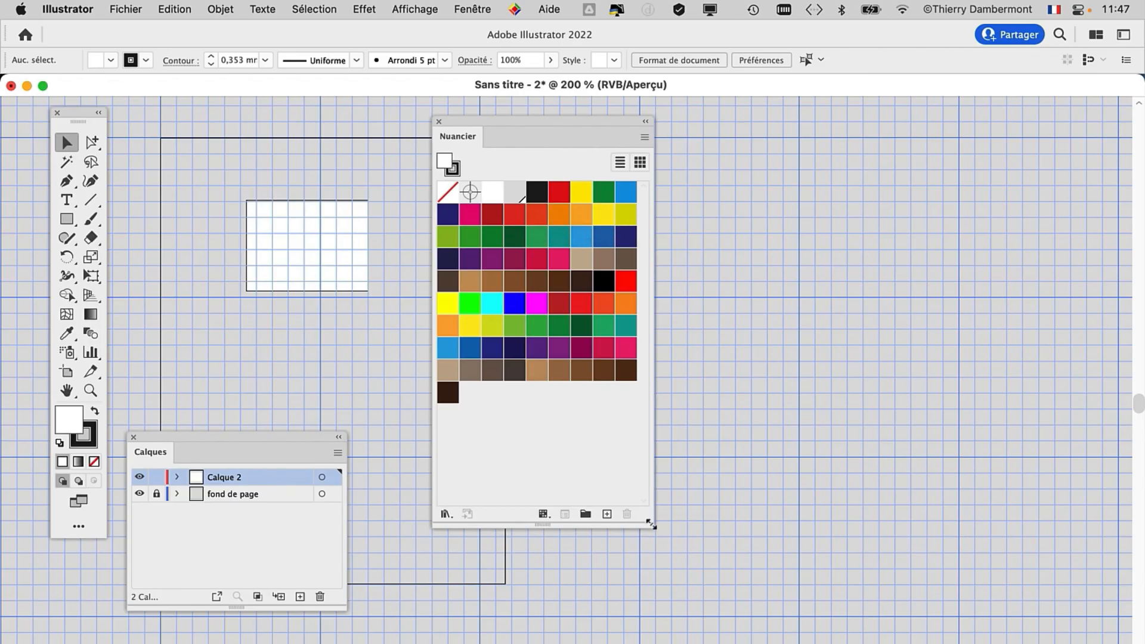
pyautogui.moveTo(651, 525); pyautogui.dragTo(622, 559)
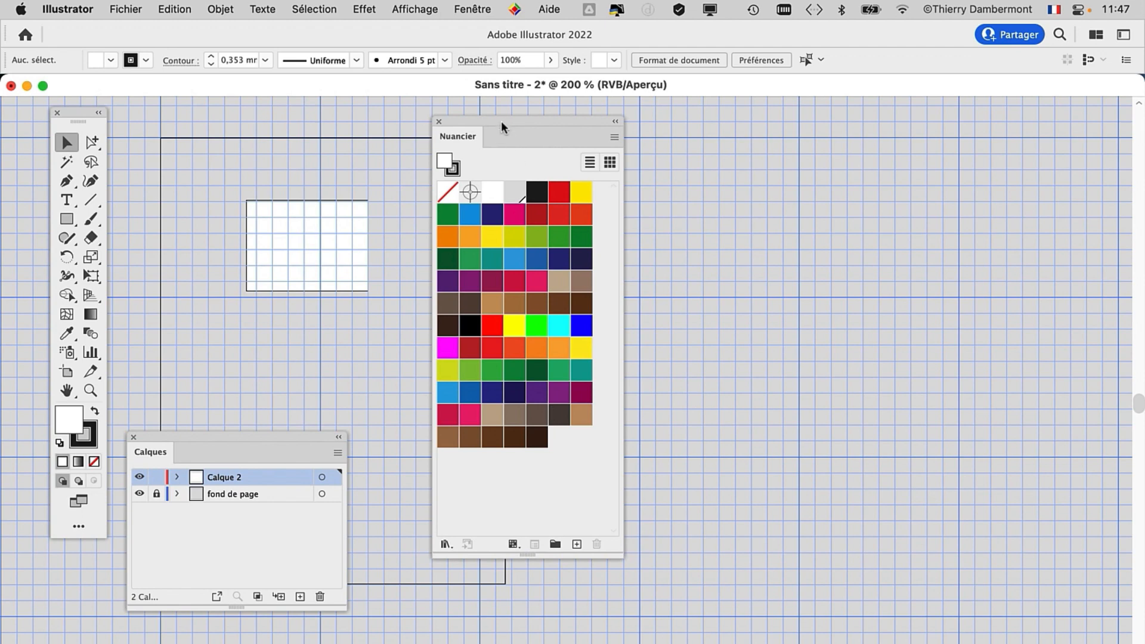
pyautogui.moveTo(501, 122); pyautogui.dragTo(485, 117)
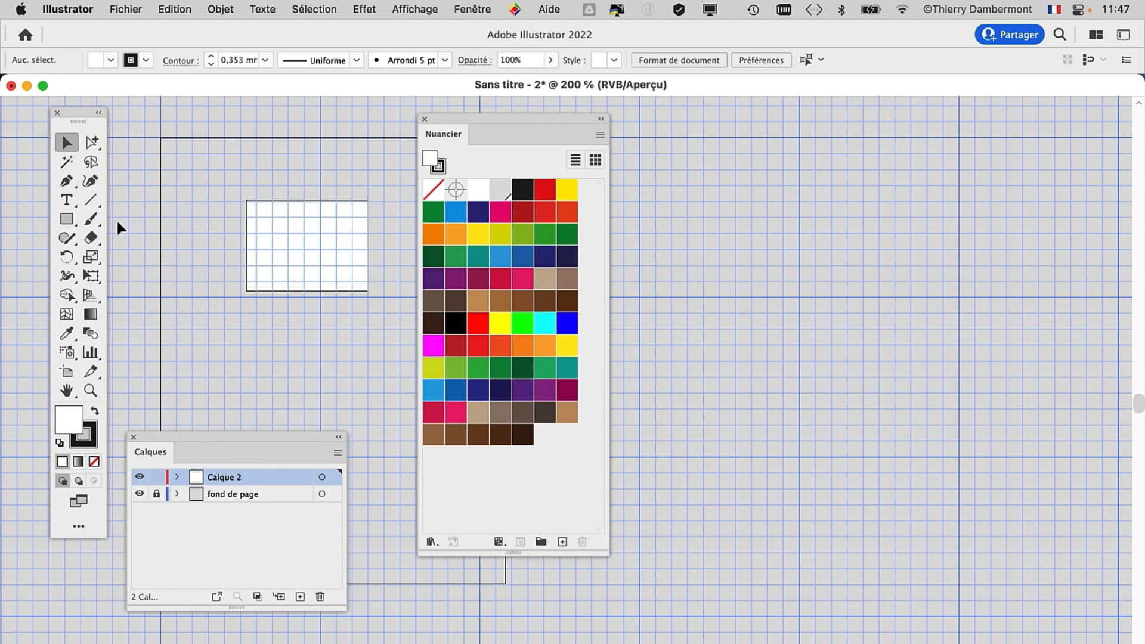
# Draw an upright rectangle beyond the artboard's right edge and fill it with the Noir swatch
pyautogui.click(66, 218)
pyautogui.moveTo(674, 185); pyautogui.dragTo(763, 307)
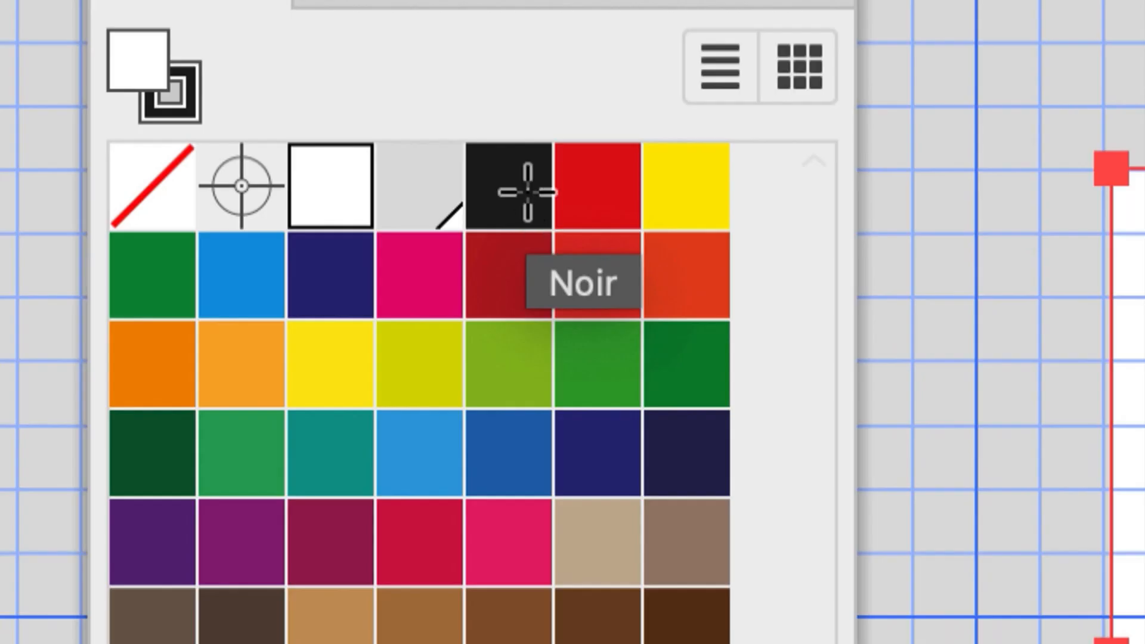
pyautogui.click(527, 192)
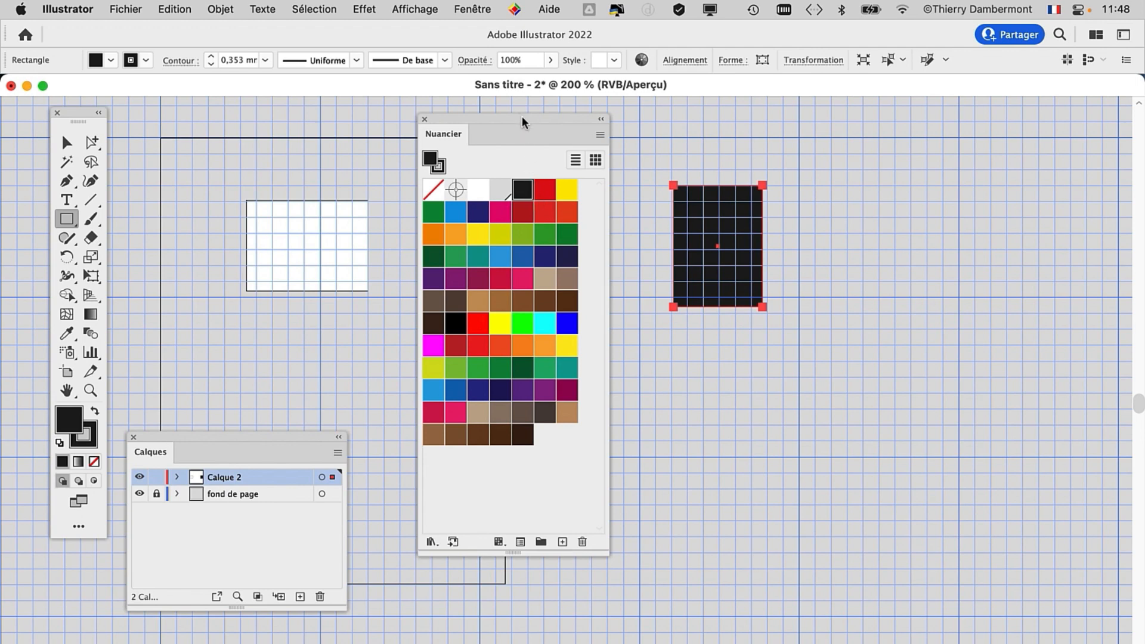
# Hide the grid, zoom in on the black rectangle and place the Nuancier beside it
pyautogui.moveTo(524, 120); pyautogui.dragTo(560, 90)
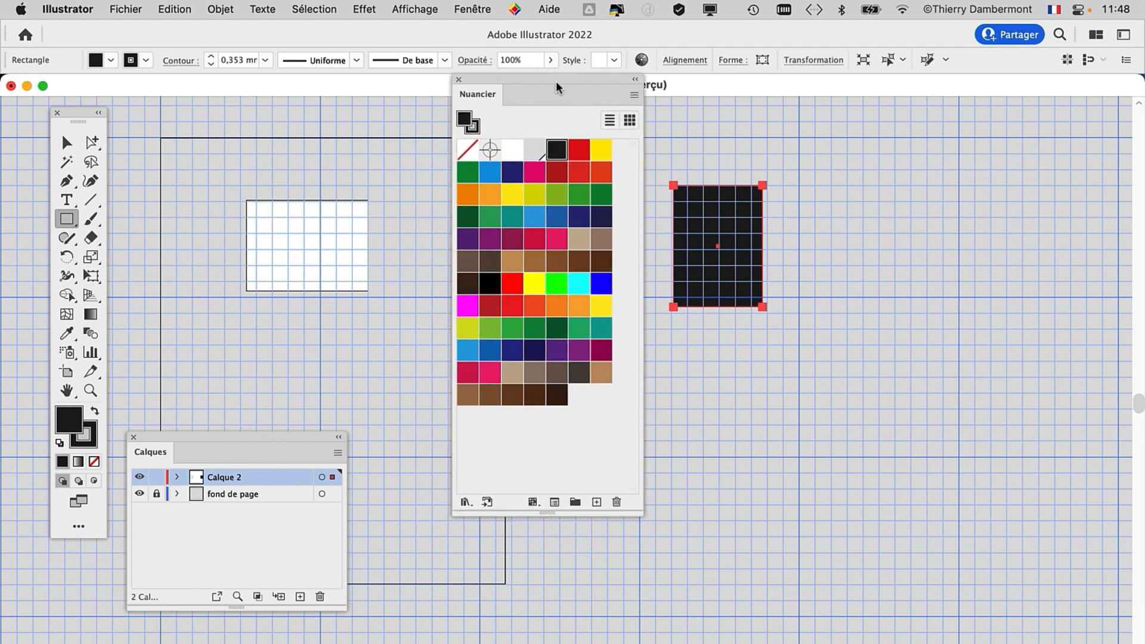
pyautogui.click(420, 9)
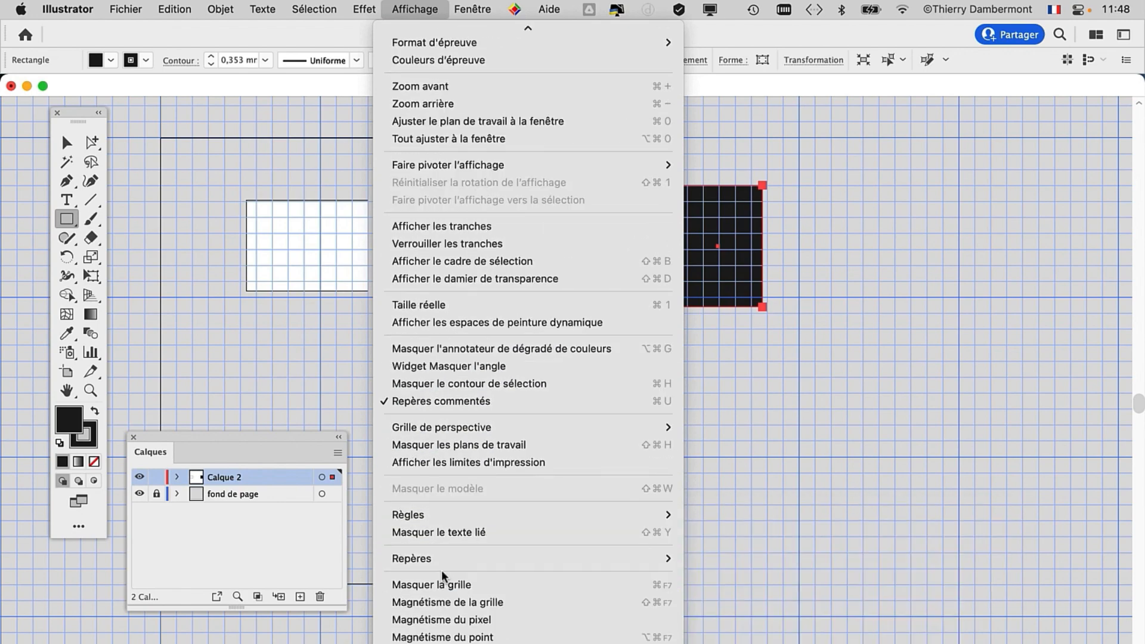
pyautogui.click(441, 585)
pyautogui.click(738, 199)
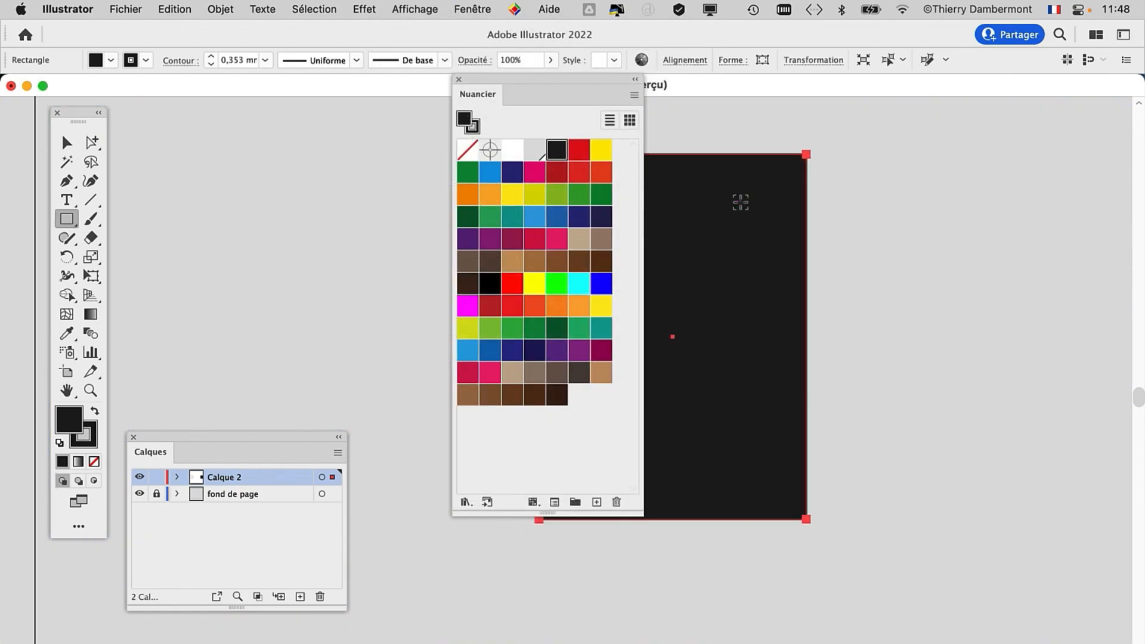
pyautogui.moveTo(577, 77); pyautogui.dragTo(474, 101)
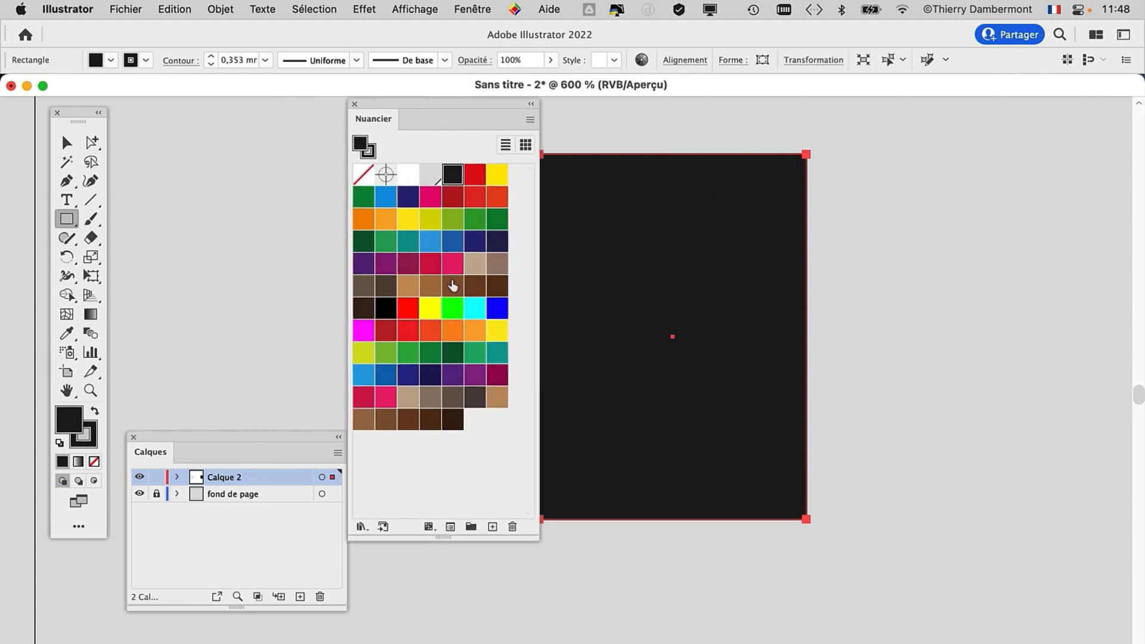
# Alternate the rectangle's fill between the Noir 0 and Noir swatches to compare the two blacks
pyautogui.click(387, 310)
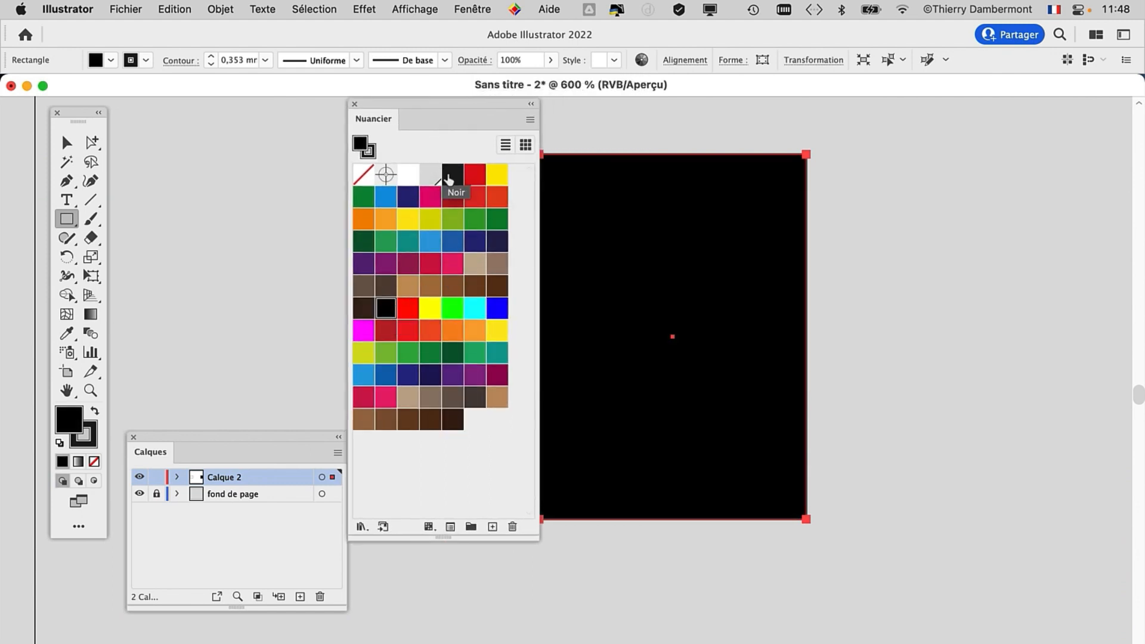
pyautogui.click(451, 176)
pyautogui.click(386, 309)
pyautogui.click(450, 175)
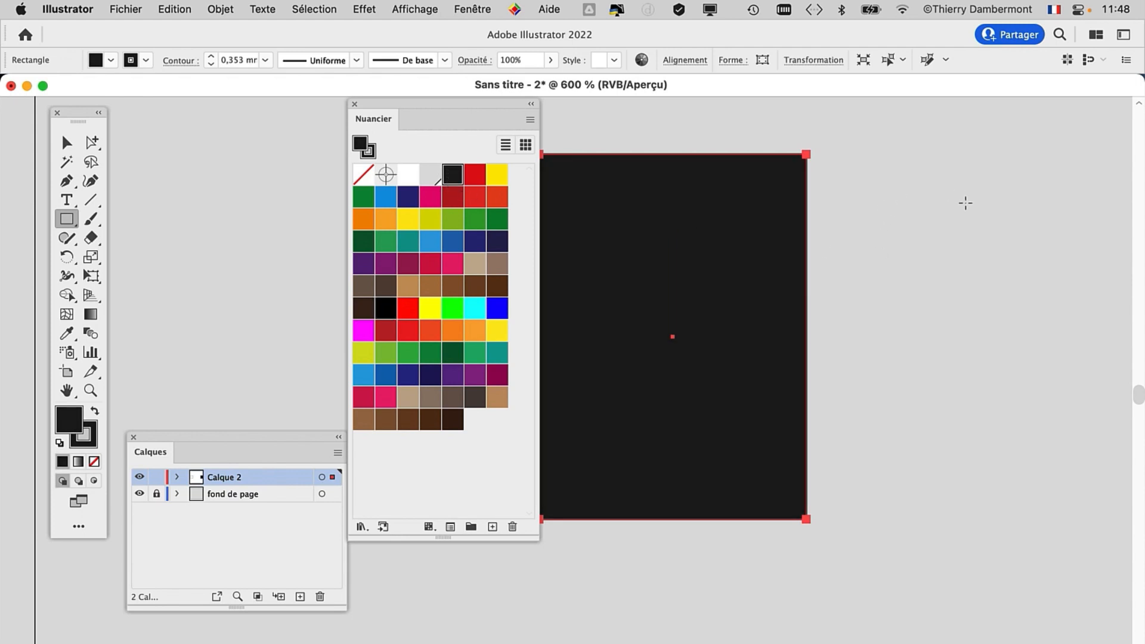
# Draw a second upright rectangle overlapping the first one's lower right, fill it with Noir 0 and deselect it
pyautogui.moveTo(966, 201)
pyautogui.mouseDown()
pyautogui.moveTo(721, 524)
pyautogui.moveTo(716, 550)
pyautogui.mouseUp()
pyautogui.click(386, 309)
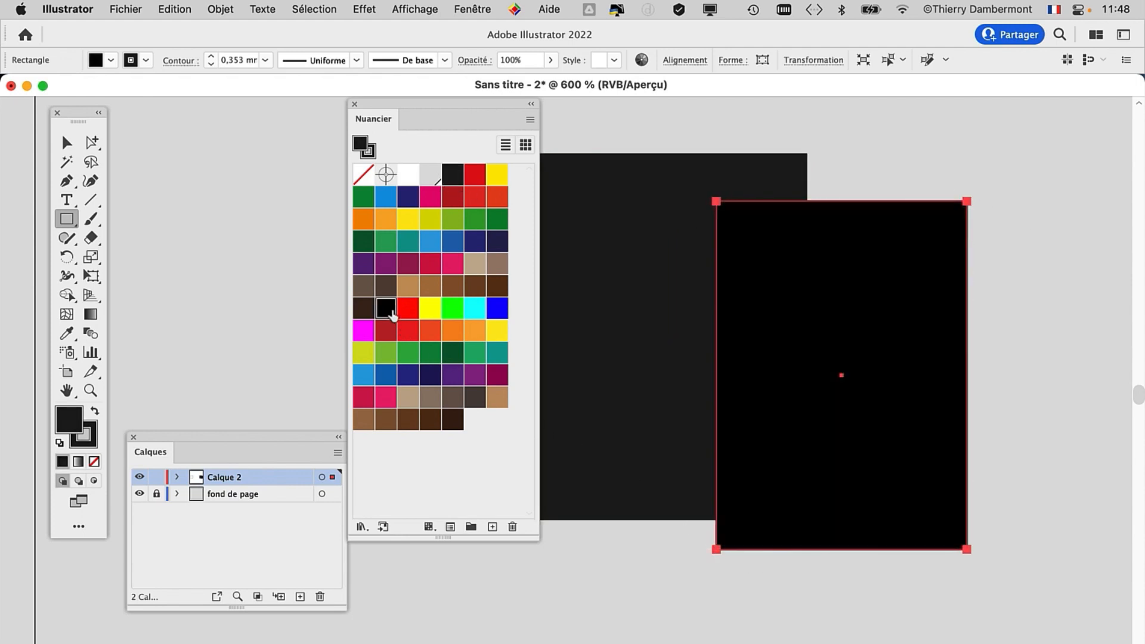
pyautogui.click(66, 142)
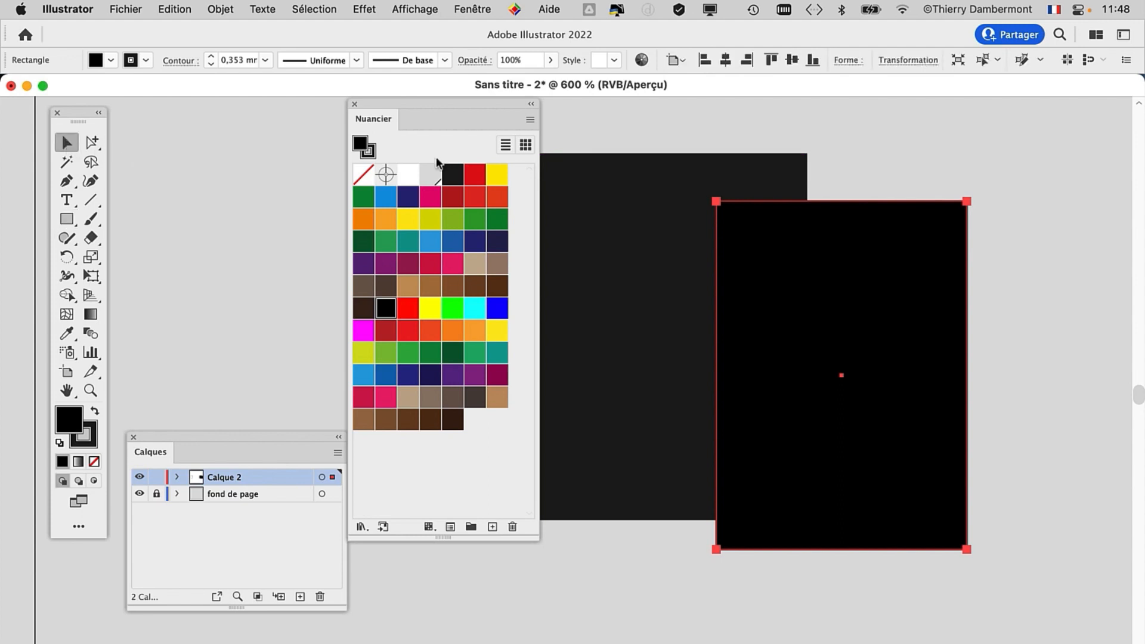
pyautogui.click(892, 169)
# Examine the two overlapping black rectangles up close, keeping the Nuancier clear of them
pyautogui.scroll(2, 1018, 235)
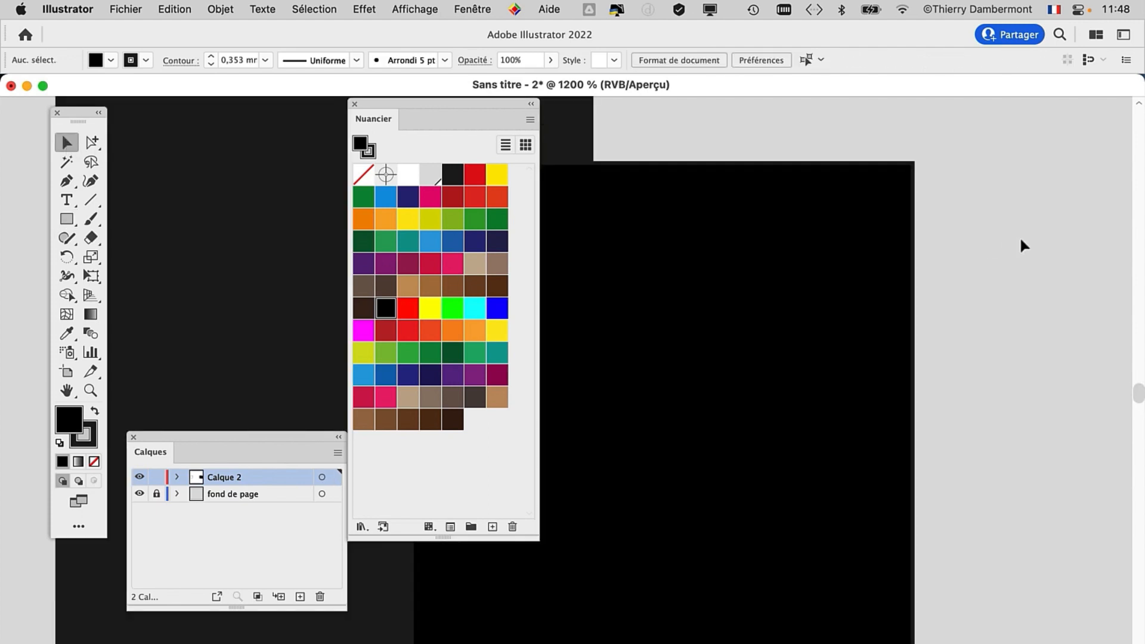
pyautogui.moveTo(474, 118); pyautogui.dragTo(1139, 249)
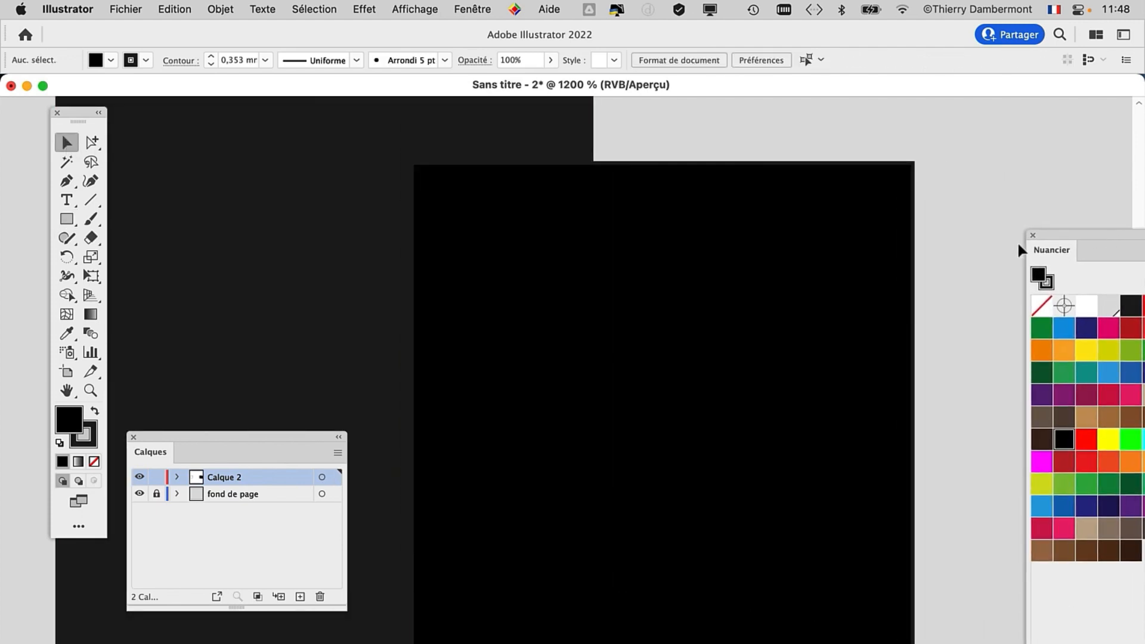
pyautogui.moveTo(996, 172); pyautogui.dragTo(1022, 211)
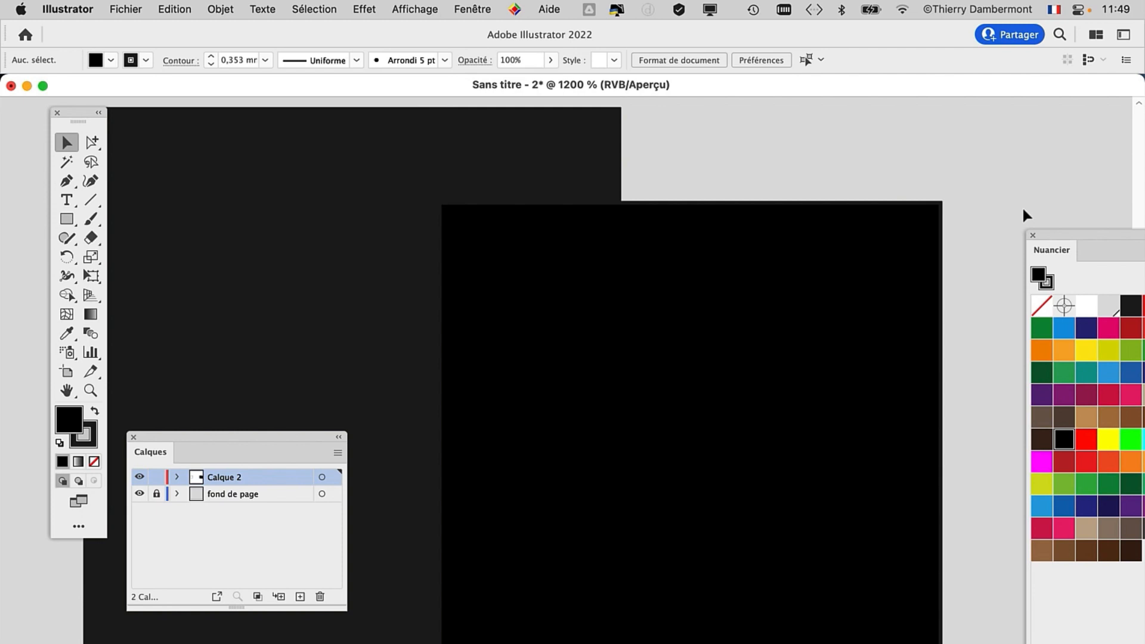
pyautogui.hscroll(10, 649, 279)
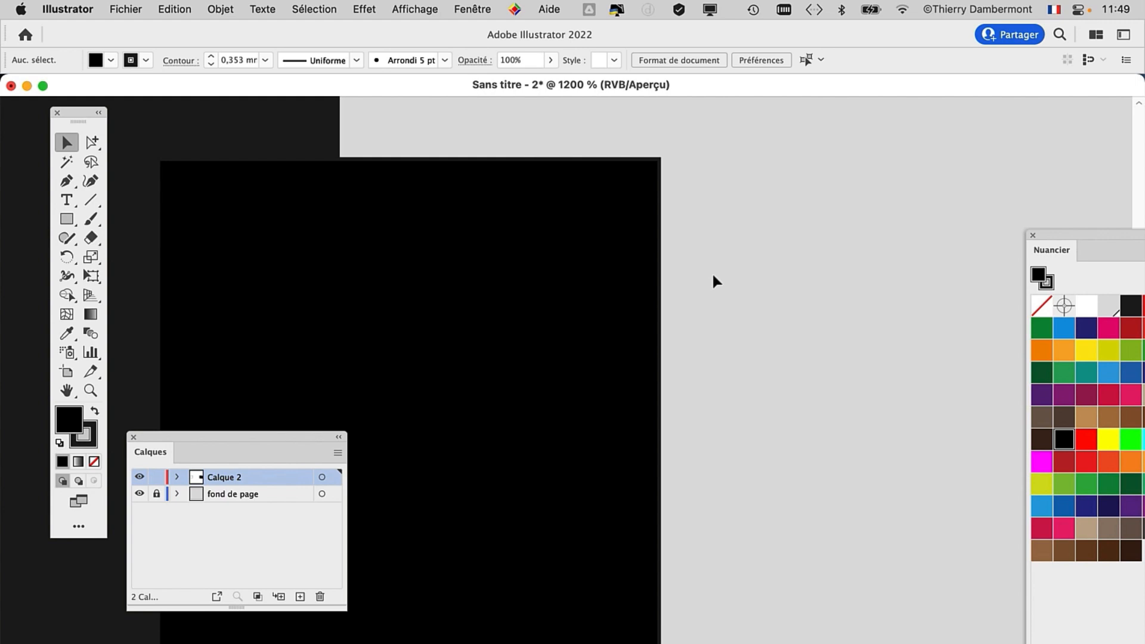
pyautogui.moveTo(1073, 235); pyautogui.dragTo(808, 153)
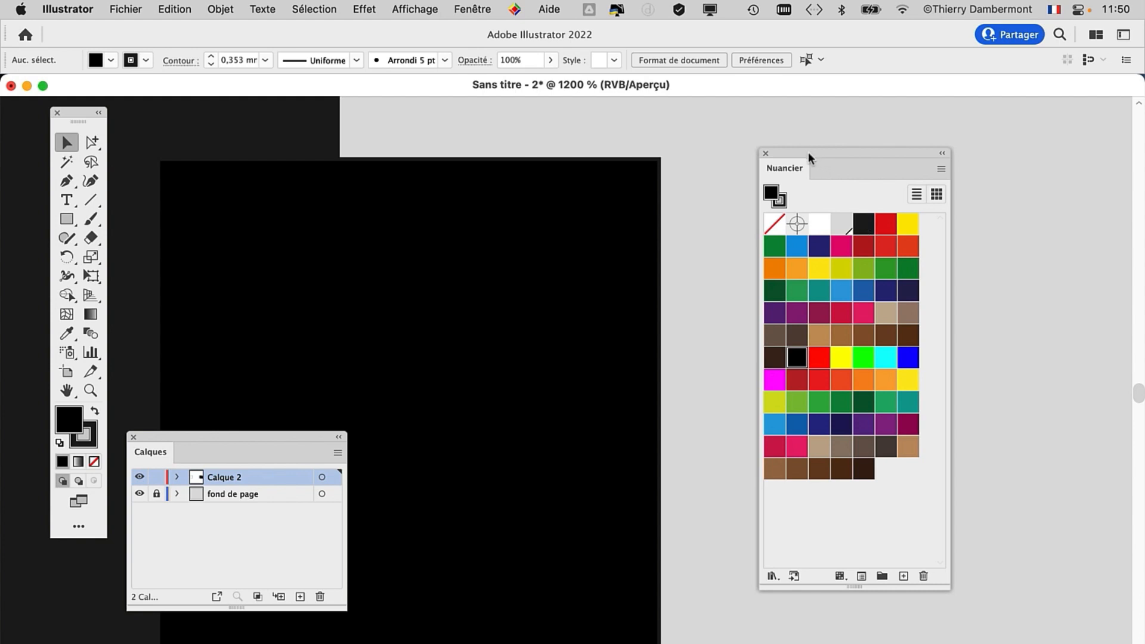
pyautogui.moveTo(807, 153); pyautogui.dragTo(1005, 174)
pyautogui.moveTo(640, 256); pyautogui.dragTo(921, 293)
pyautogui.scroll(-2, 570, 336)
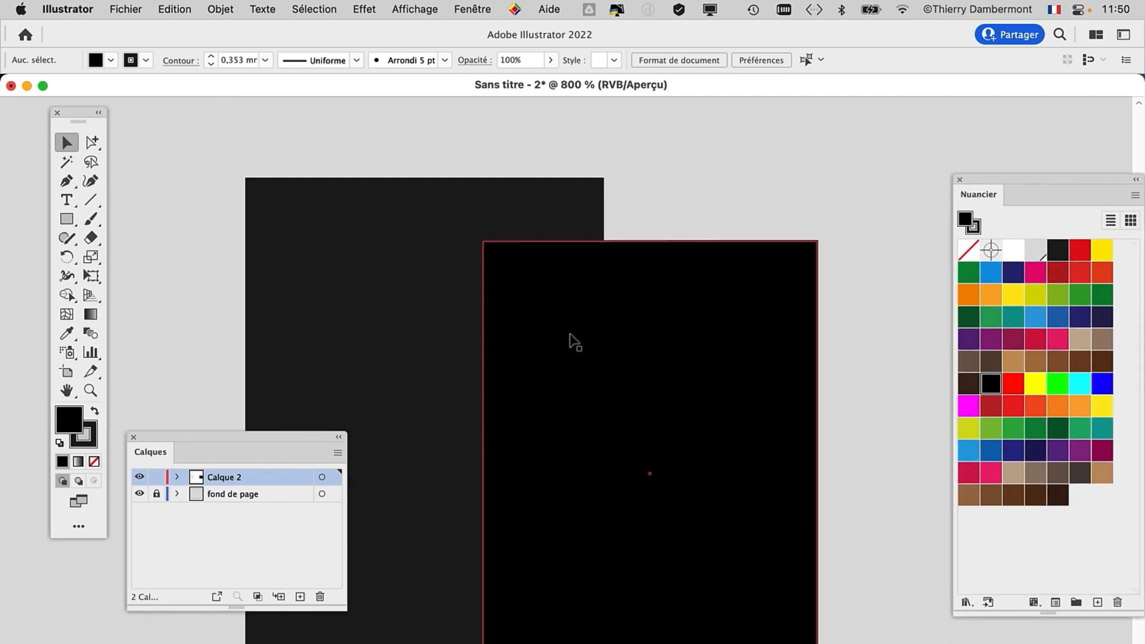
pyautogui.moveTo(570, 342); pyautogui.dragTo(457, 238)
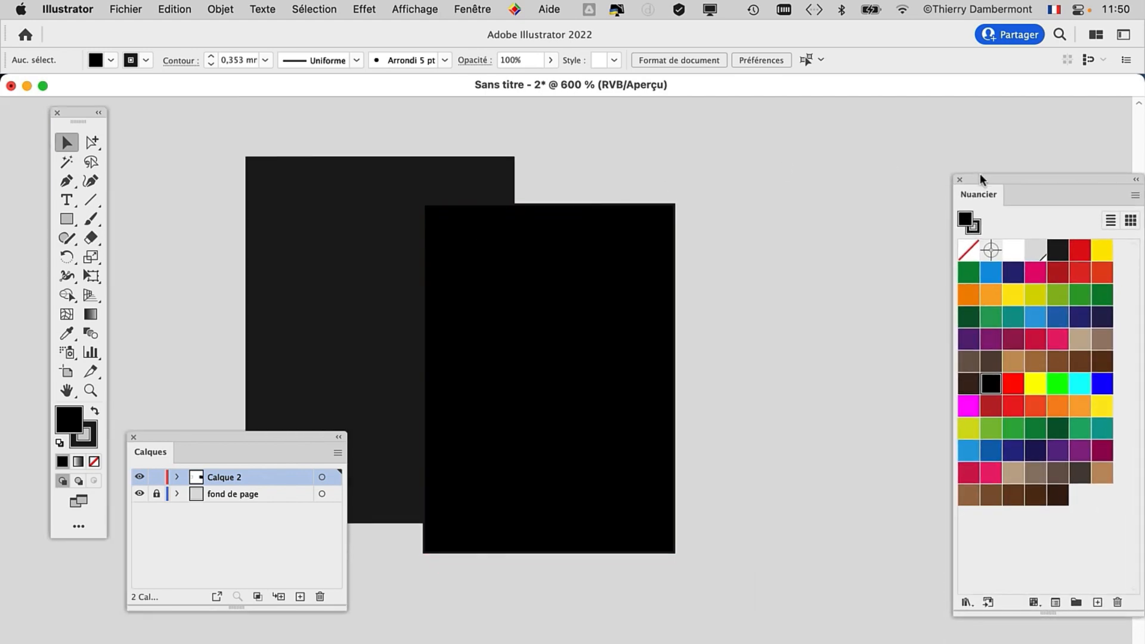
# List the Nuancier swatches with large thumbnails and enlarge it to show the full swatch names
pyautogui.moveTo(981, 179); pyautogui.dragTo(890, 148)
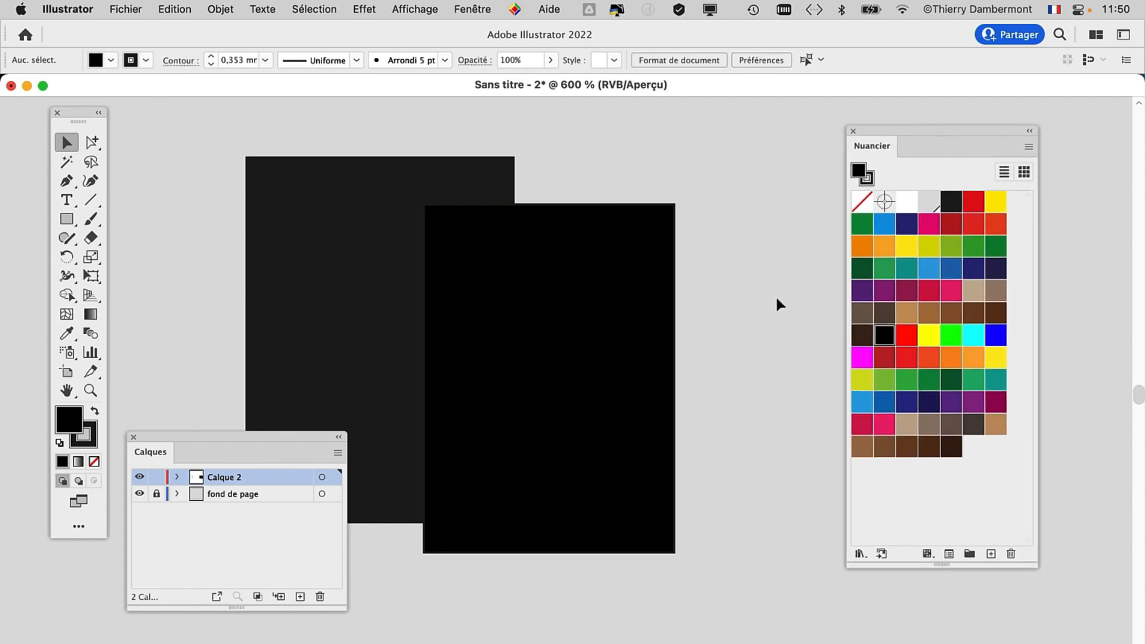
pyautogui.moveTo(992, 127); pyautogui.dragTo(861, 106)
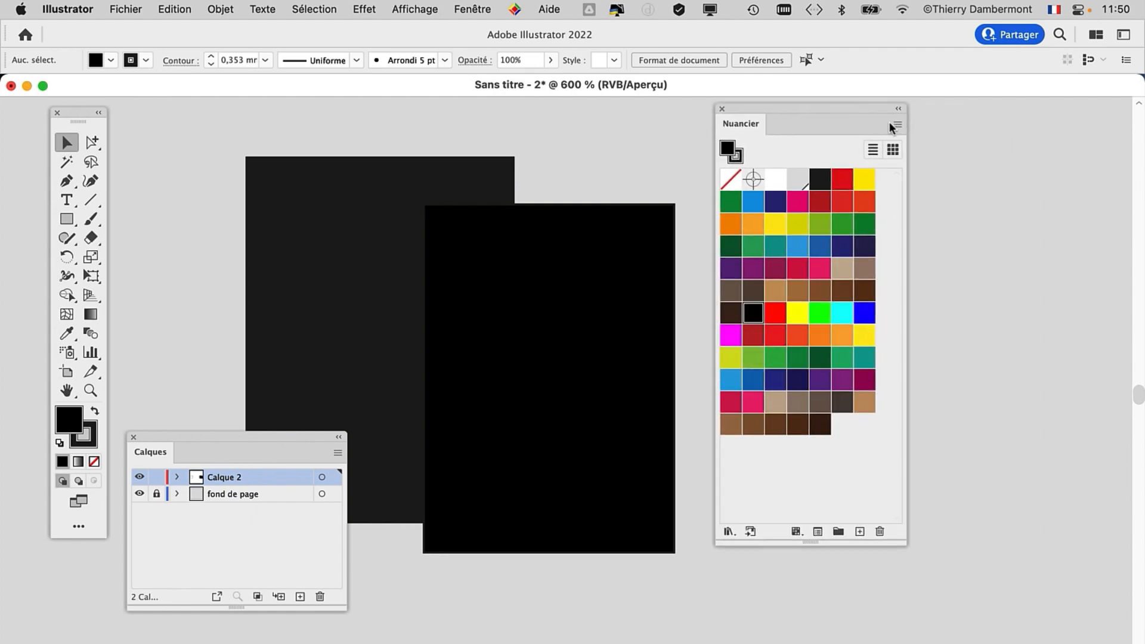
pyautogui.click(891, 124)
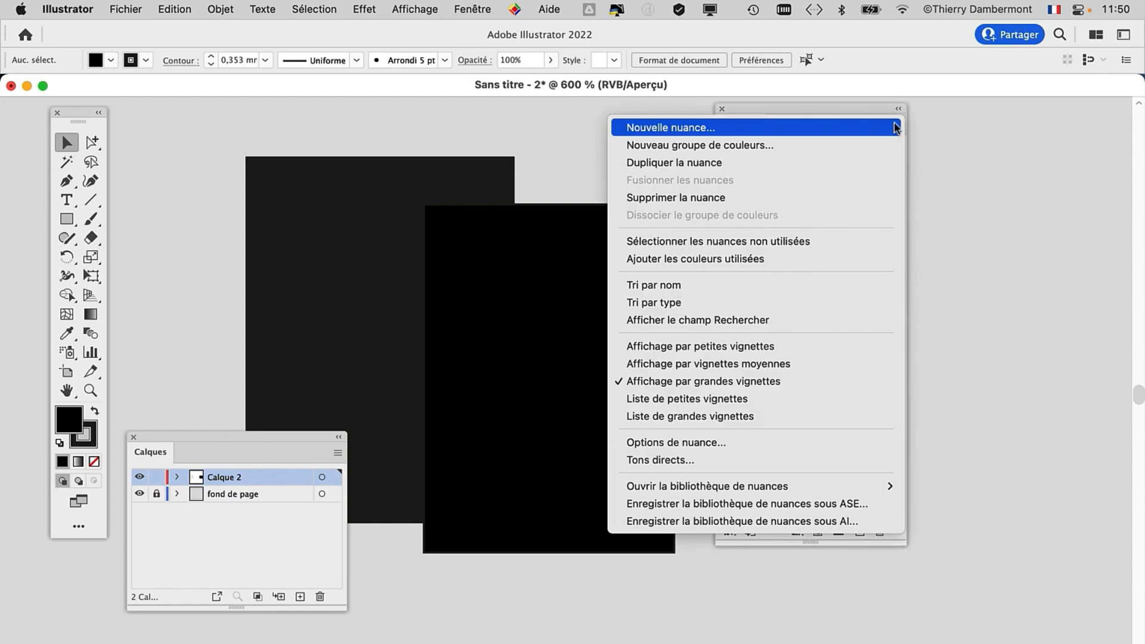
pyautogui.click(739, 413)
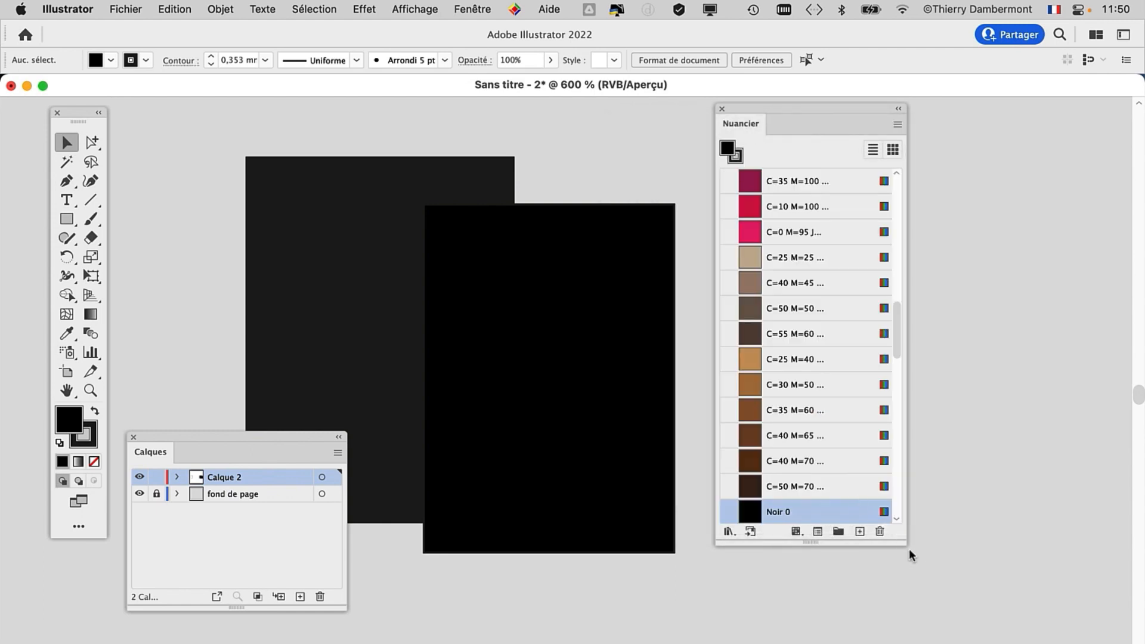
pyautogui.moveTo(902, 544); pyautogui.dragTo(1086, 619)
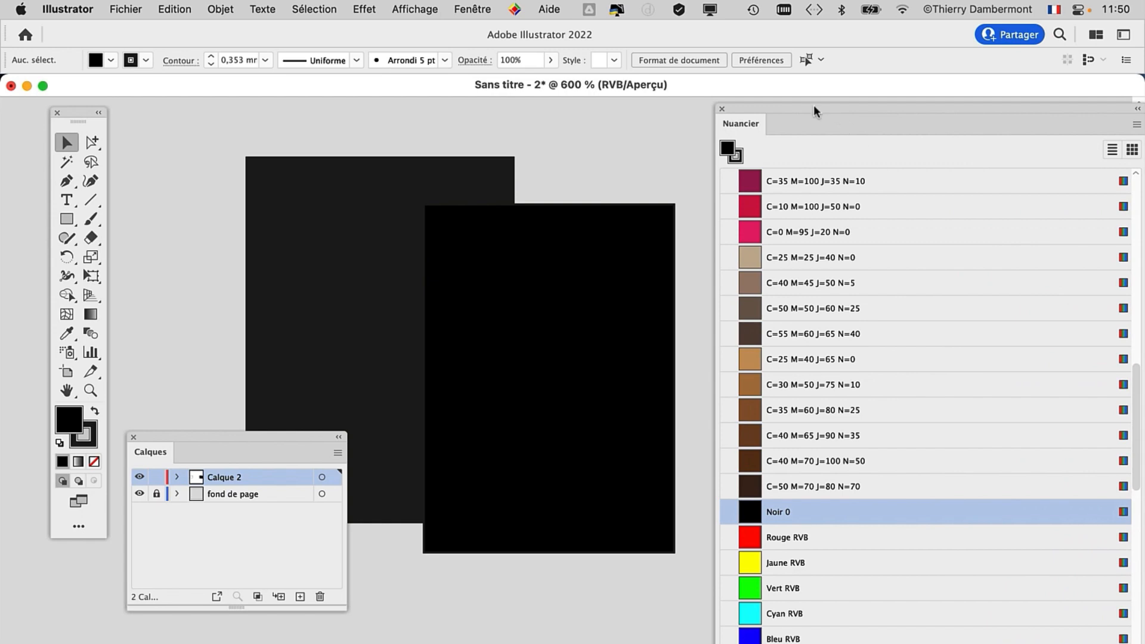
pyautogui.moveTo(813, 105); pyautogui.dragTo(706, 30)
# Switch the Nuancier to the small-thumbnail list and review its CMJN and RVB swatch names
pyautogui.click(1030, 41)
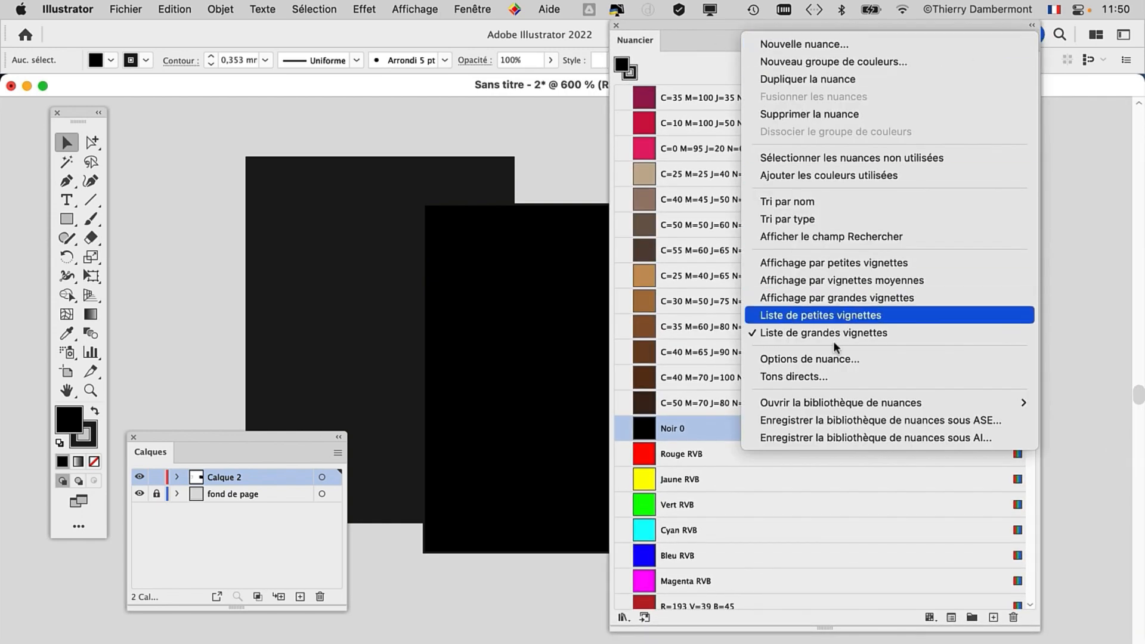
pyautogui.click(850, 314)
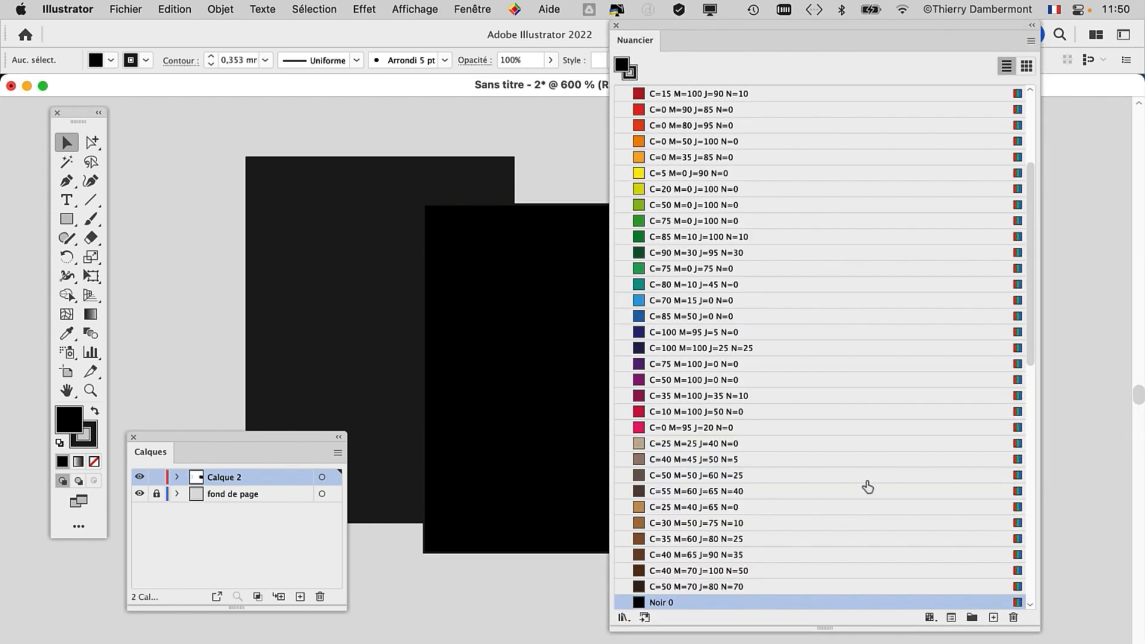
pyautogui.scroll(-10, 752, 435)
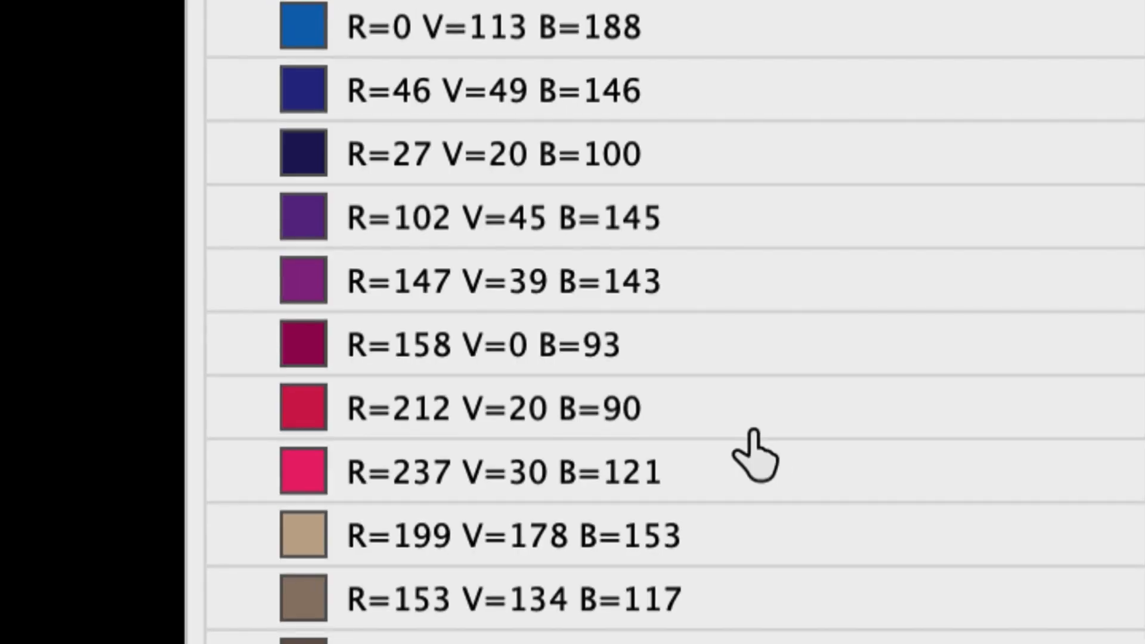
pyautogui.scroll(10, 753, 452)
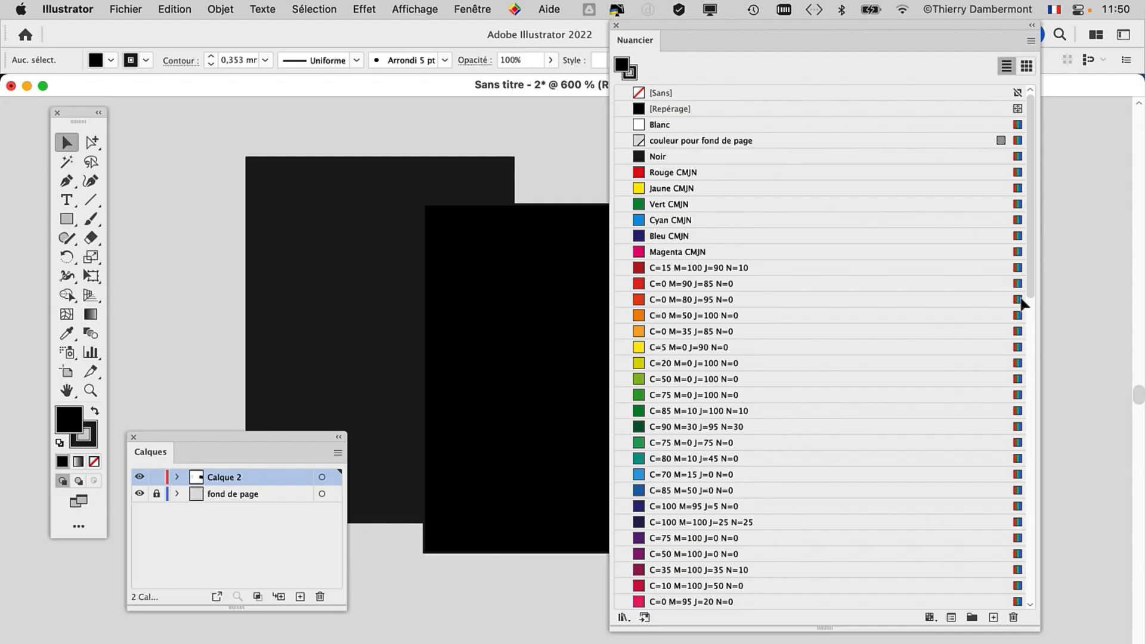
pyautogui.scroll(-2, 951, 373)
pyautogui.scroll(-12, 950, 373)
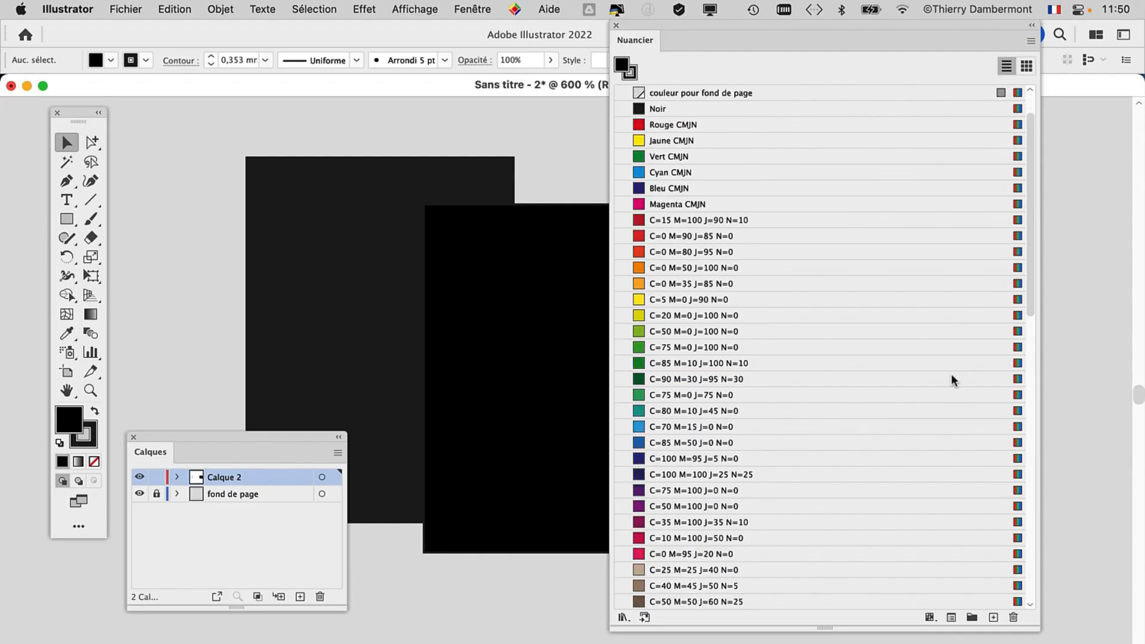
pyautogui.scroll(-20, 949, 377)
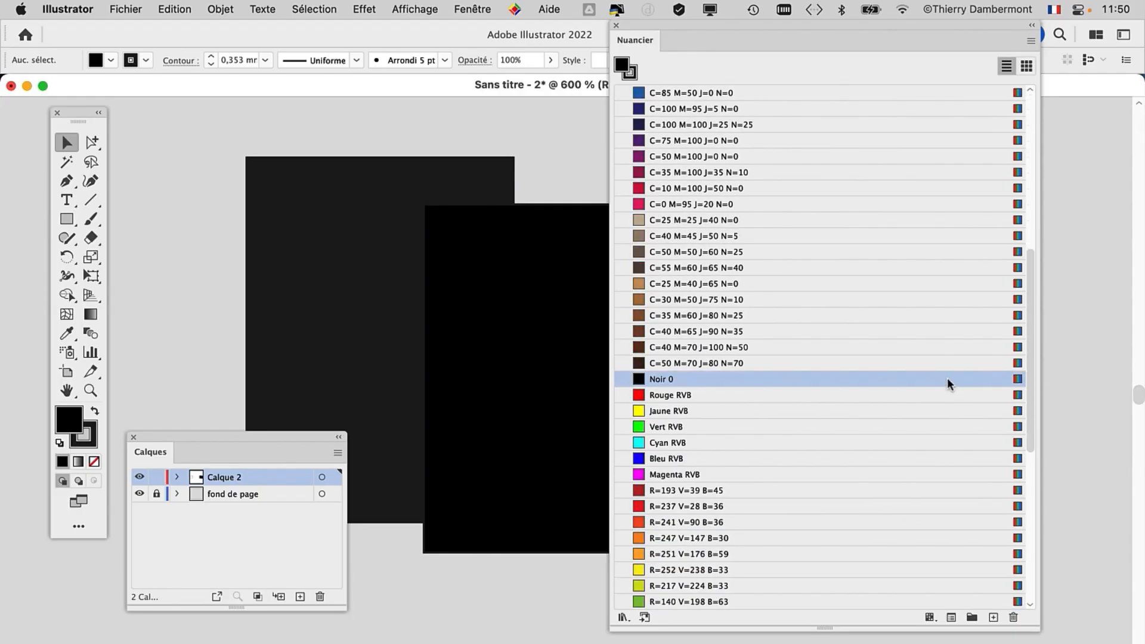
# Narrow the Nuancier and move it aside, and delete the white rectangle and both black rectangles
pyautogui.moveTo(1031, 626); pyautogui.dragTo(854, 626)
pyautogui.moveTo(671, 28); pyautogui.dragTo(843, 116)
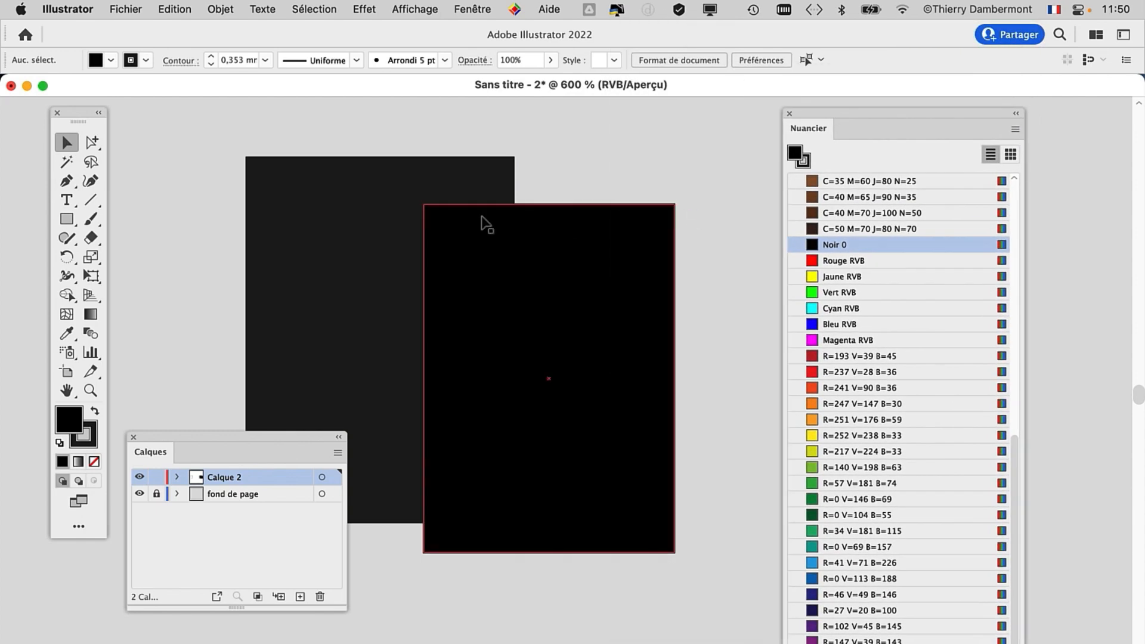
pyautogui.scroll(-3, 360, 256)
pyautogui.moveTo(298, 241); pyautogui.dragTo(645, 233)
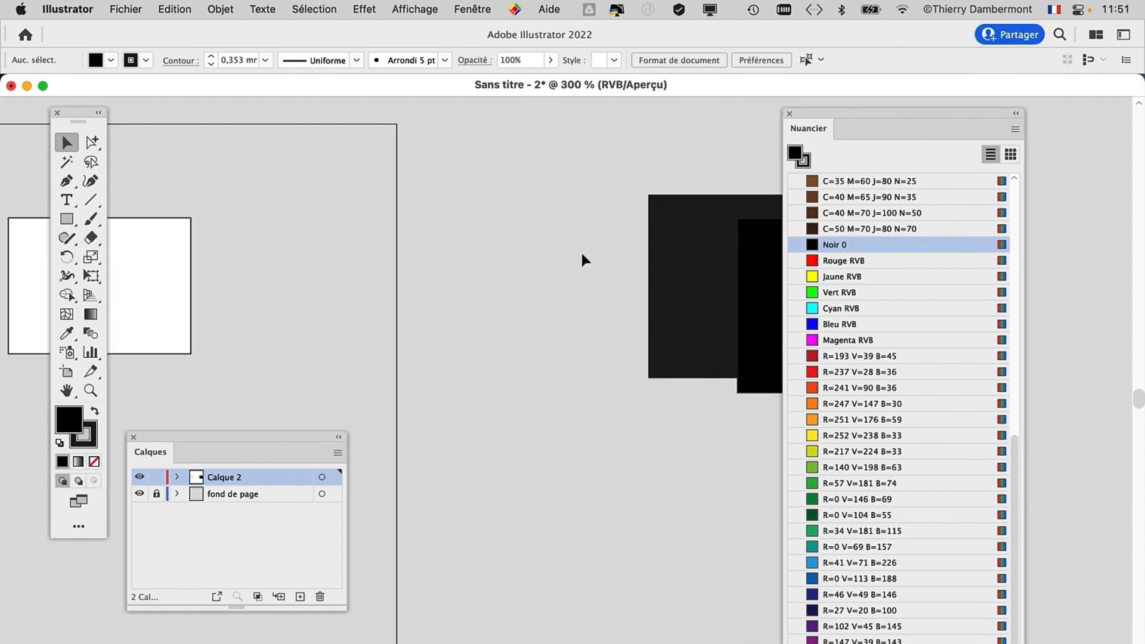
pyautogui.scroll(-1, 429, 284)
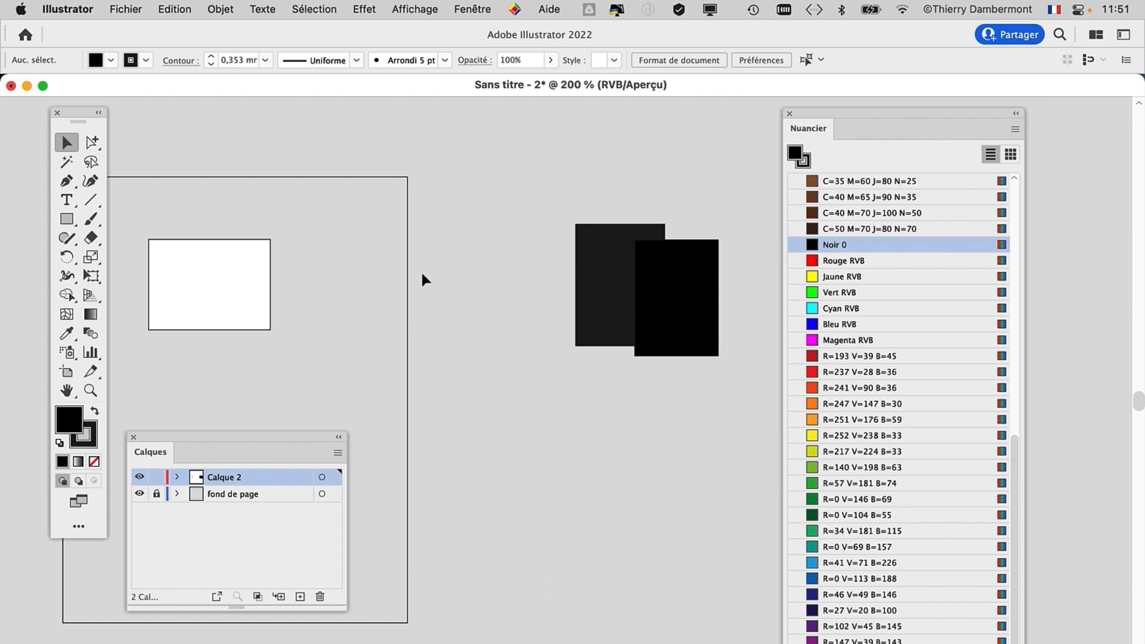
pyautogui.moveTo(172, 146); pyautogui.dragTo(696, 347)
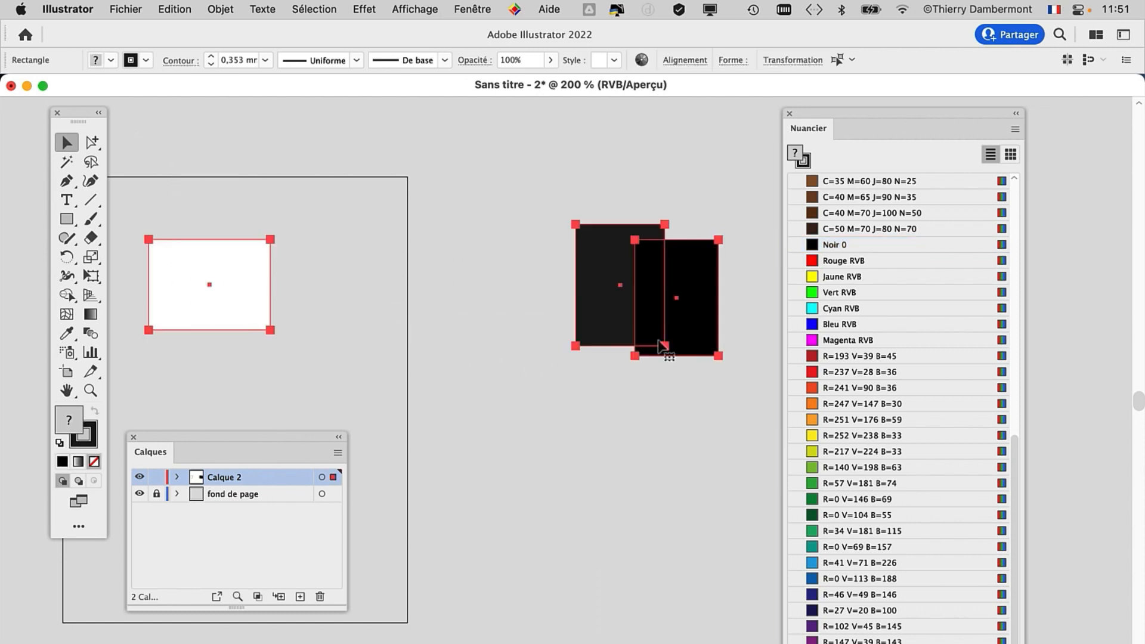
pyautogui.press('Delete')
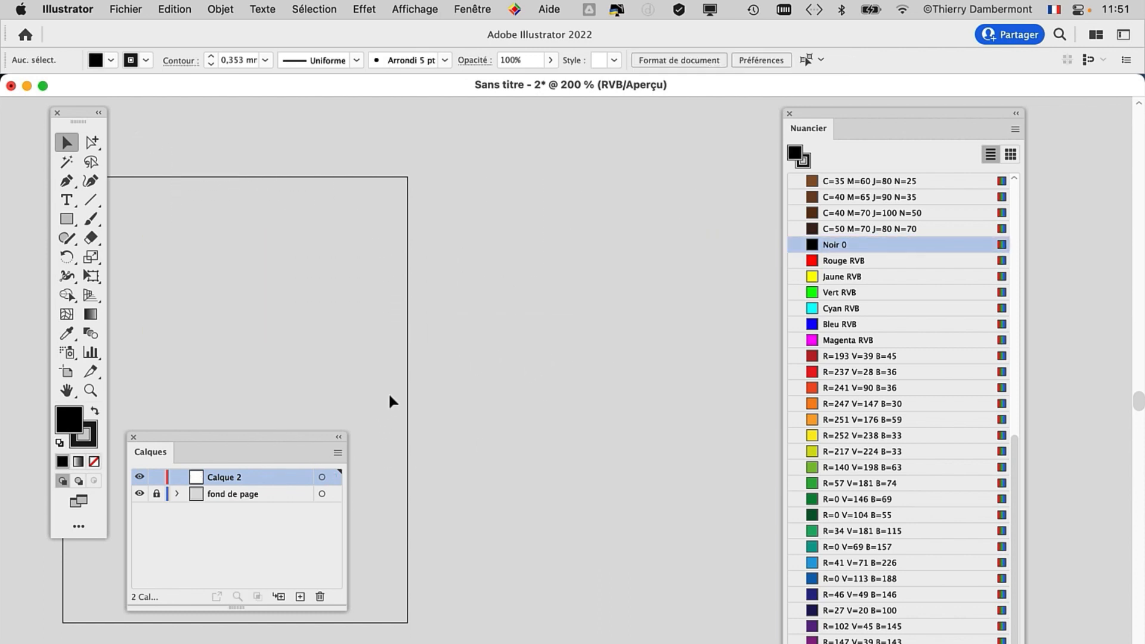
# Shrink the Nuancier and arrange it with the Calques panel beneath it, both beyond the artboard's right edge
pyautogui.moveTo(833, 110); pyautogui.dragTo(788, 31)
pyautogui.moveTo(981, 643); pyautogui.dragTo(853, 357)
pyautogui.moveTo(141, 436); pyautogui.dragTo(785, 415)
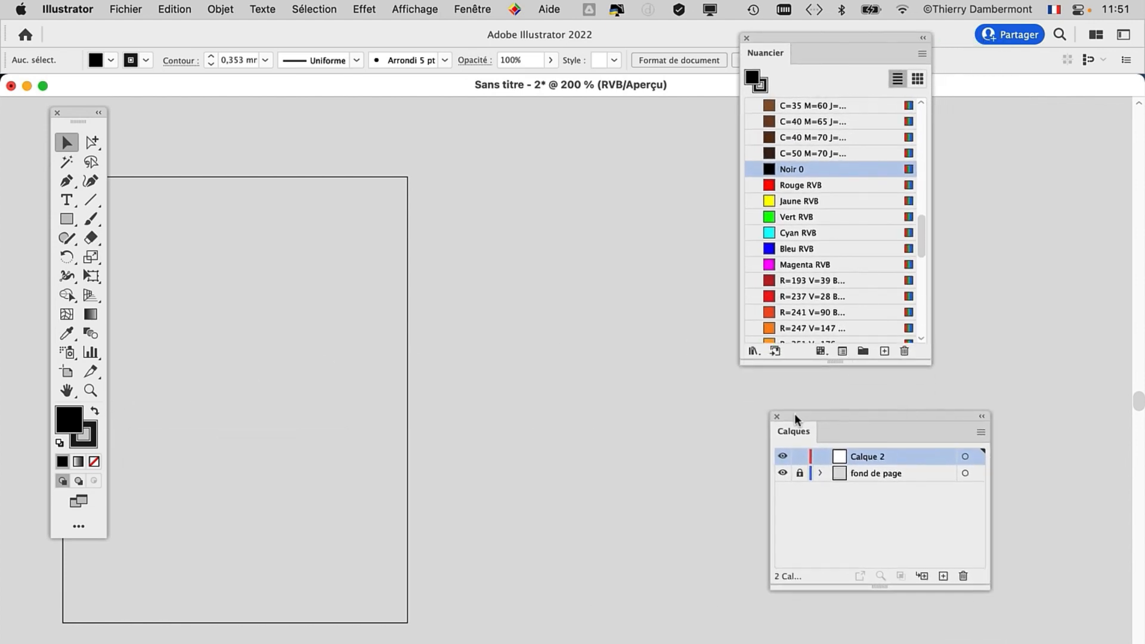
pyautogui.moveTo(318, 233); pyautogui.dragTo(522, 238)
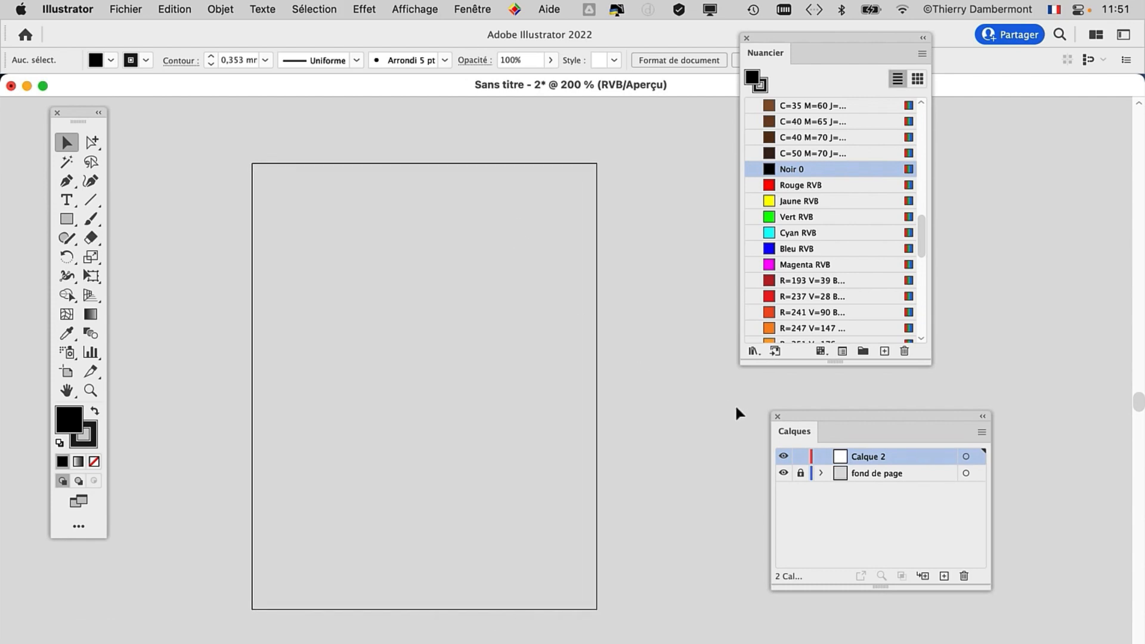
# Show the grid over the artboard again
pyautogui.click(414, 9)
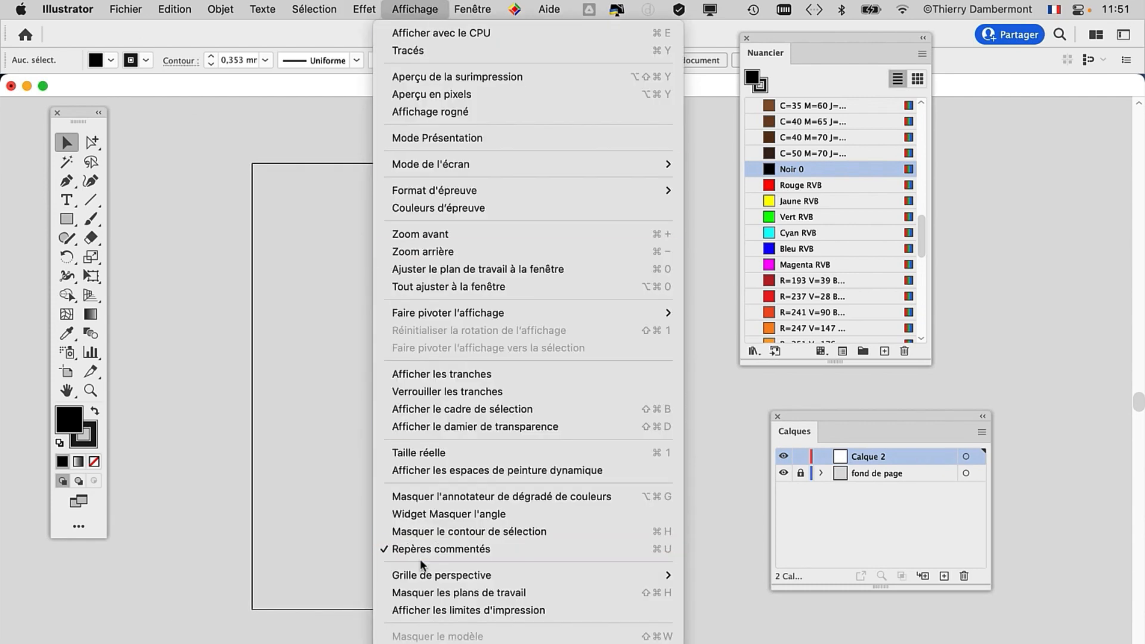
pyautogui.scroll(-3, 420, 559)
pyautogui.click(430, 584)
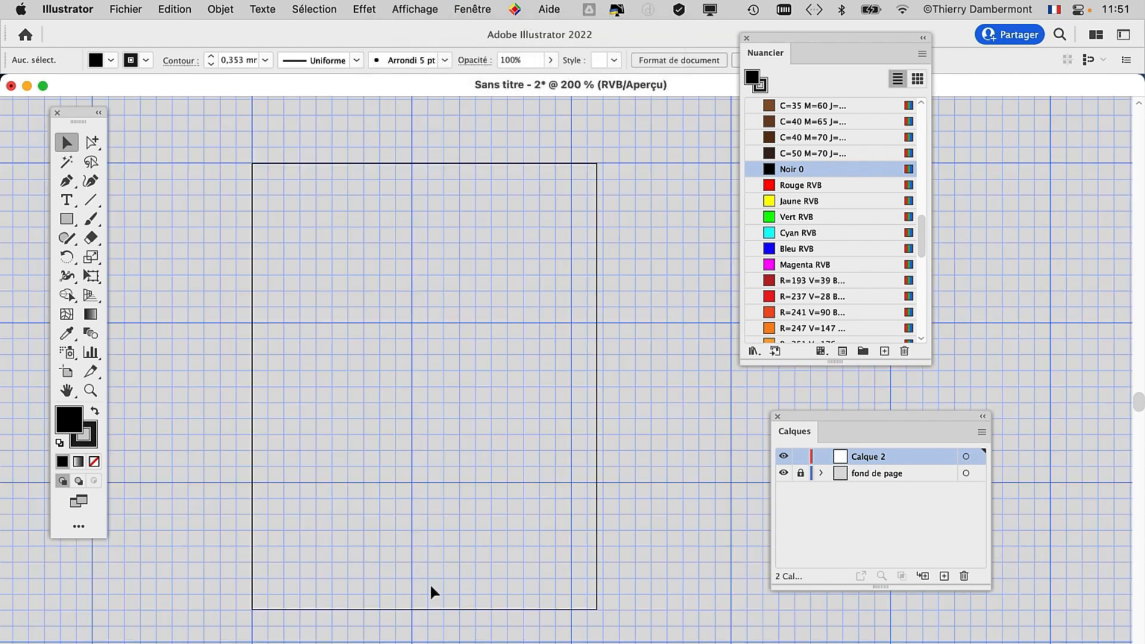
# Start saving the document under a new name in the folder cours 2 matin gr1, with Illustrator Template (ait) as the format
pyautogui.click(141, 9)
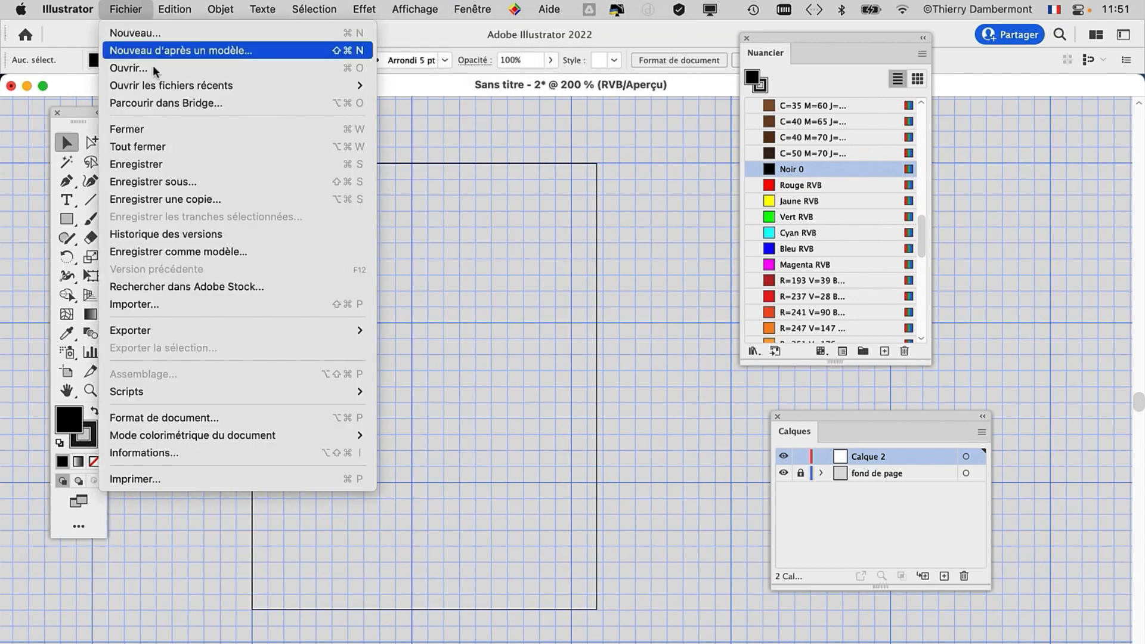
pyautogui.click(180, 182)
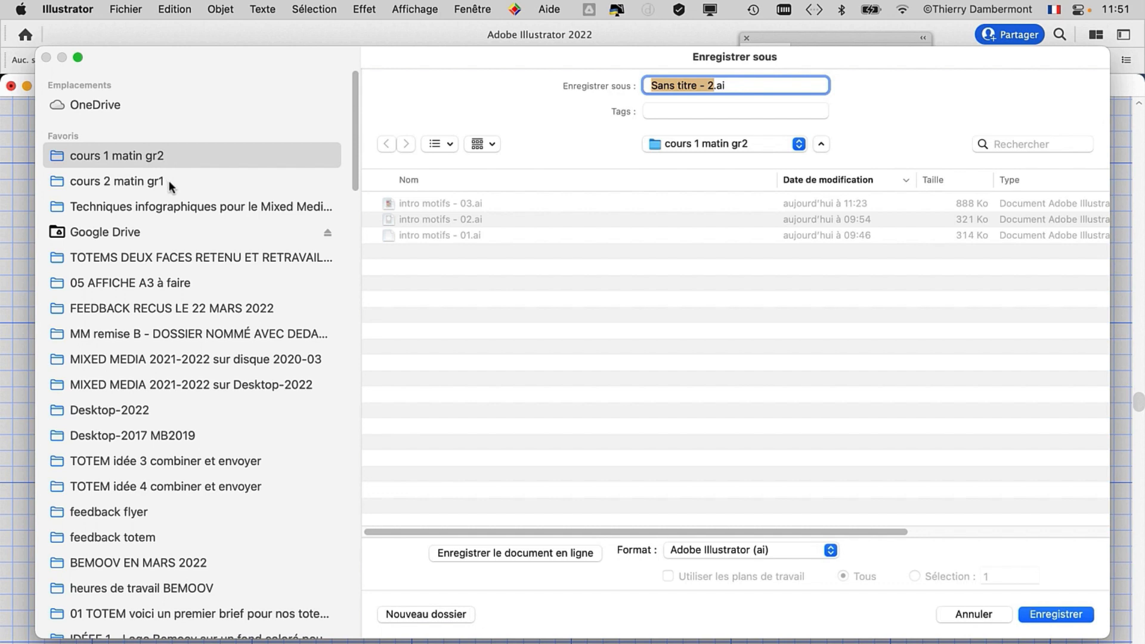
pyautogui.click(170, 180)
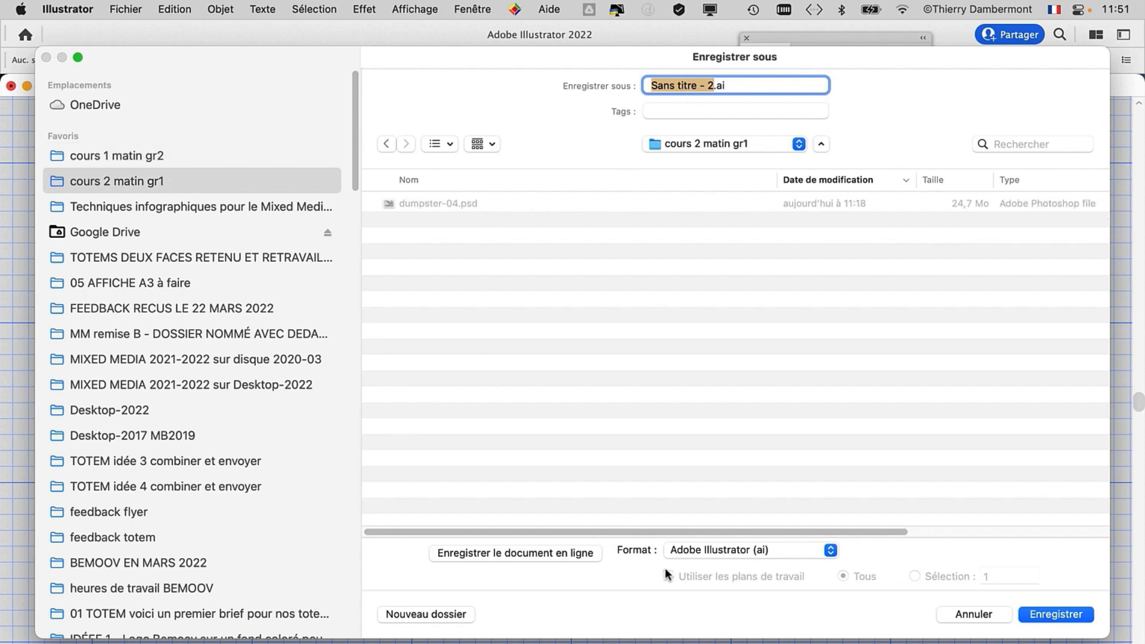
pyautogui.moveTo(1107, 636); pyautogui.dragTo(989, 412)
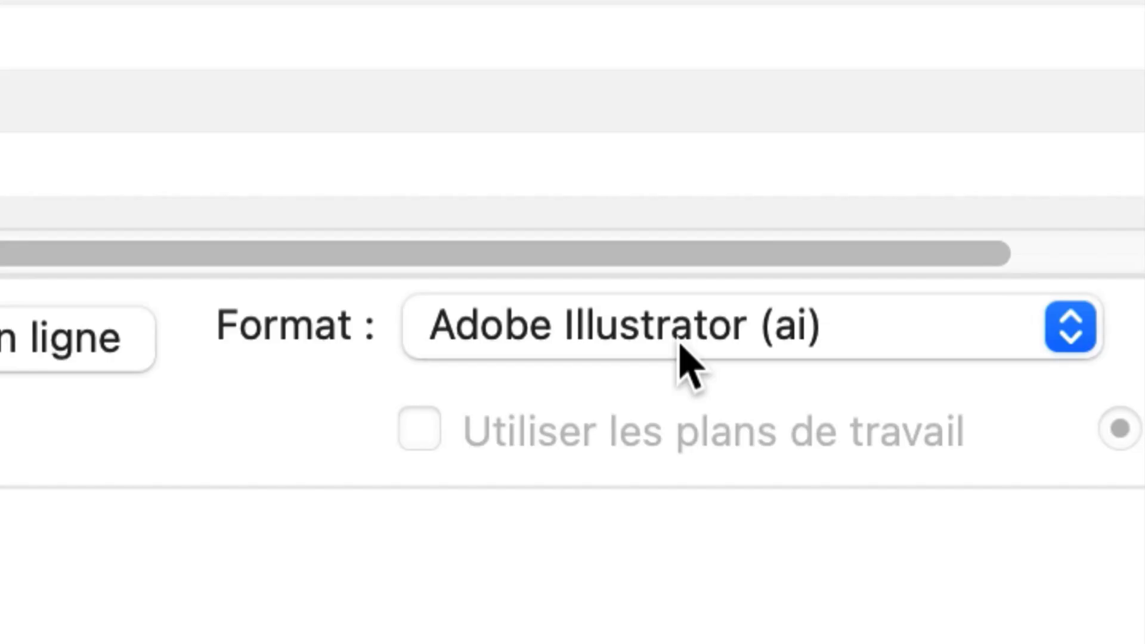
pyautogui.click(678, 342)
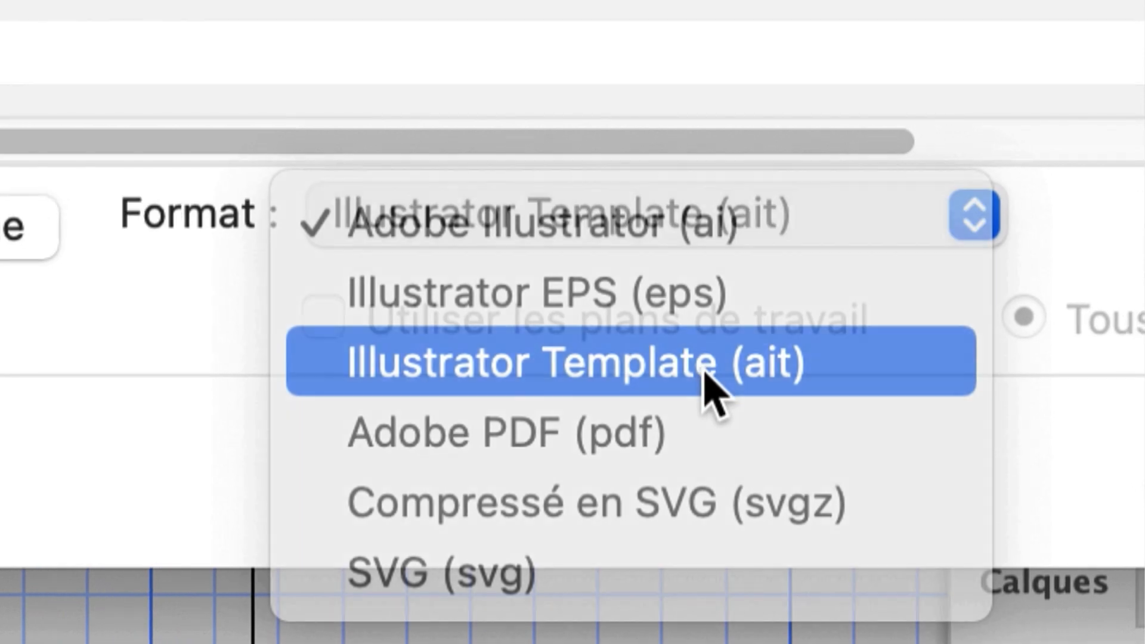
pyautogui.click(703, 370)
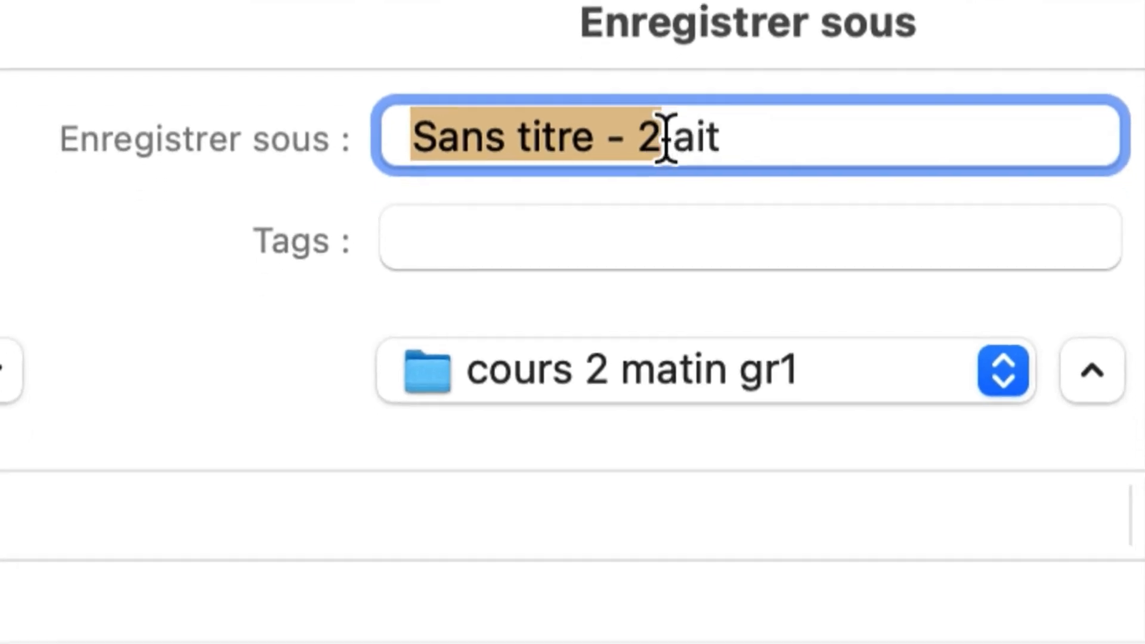
# Name the template "format letter US" and save it
pyautogui.click(666, 137)
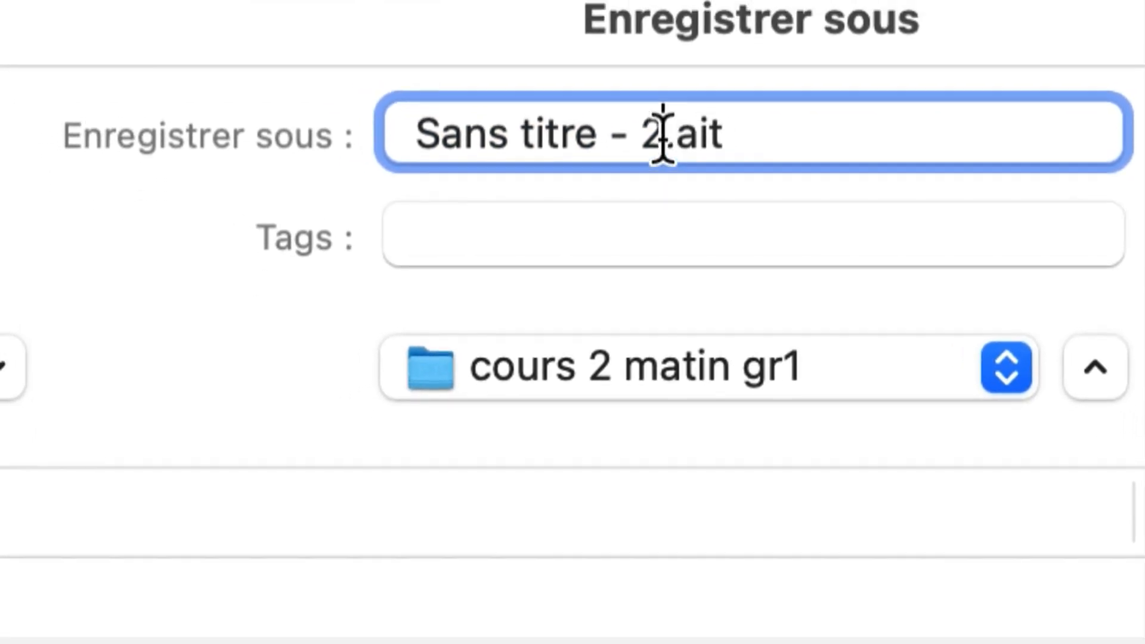
pyautogui.moveTo(663, 134); pyautogui.dragTo(423, 119)
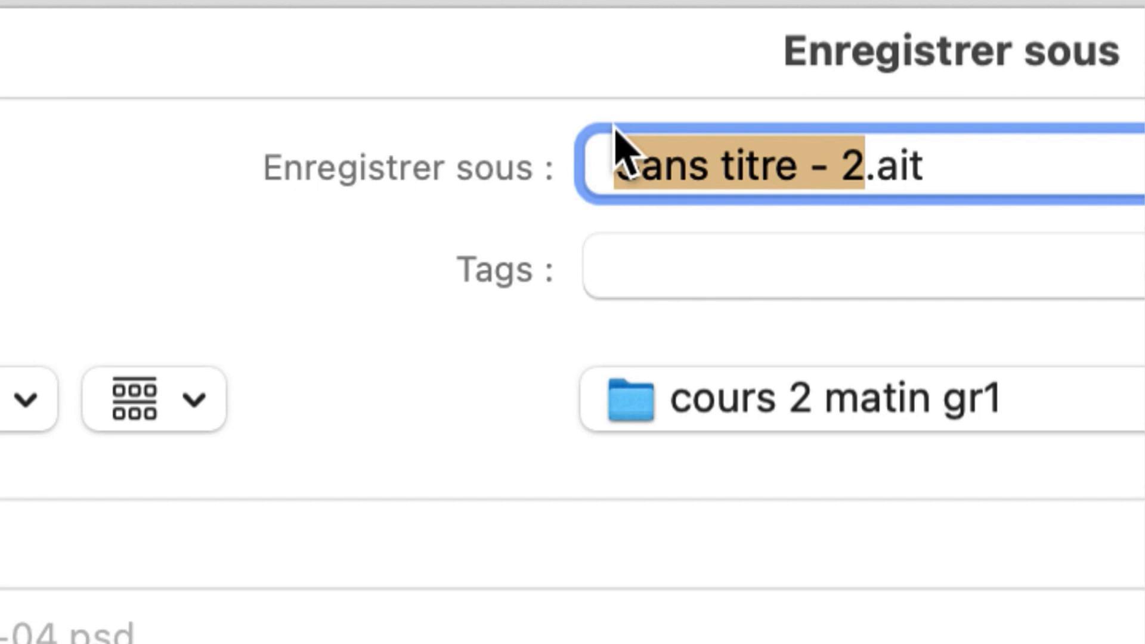
pyautogui.write('format let')
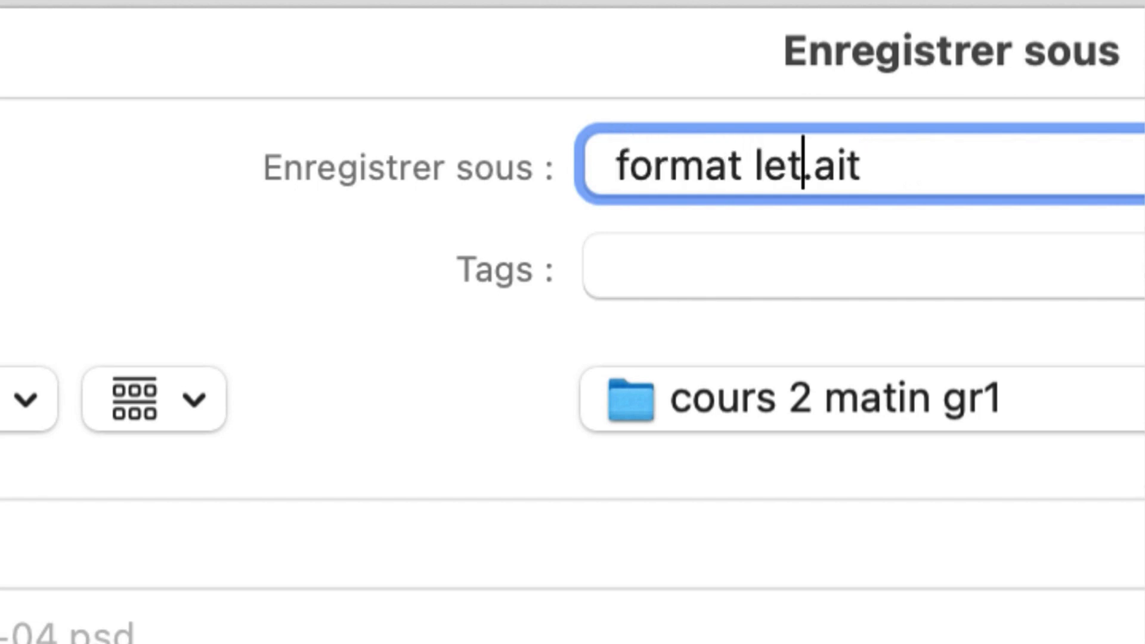
pyautogui.write('ter US')
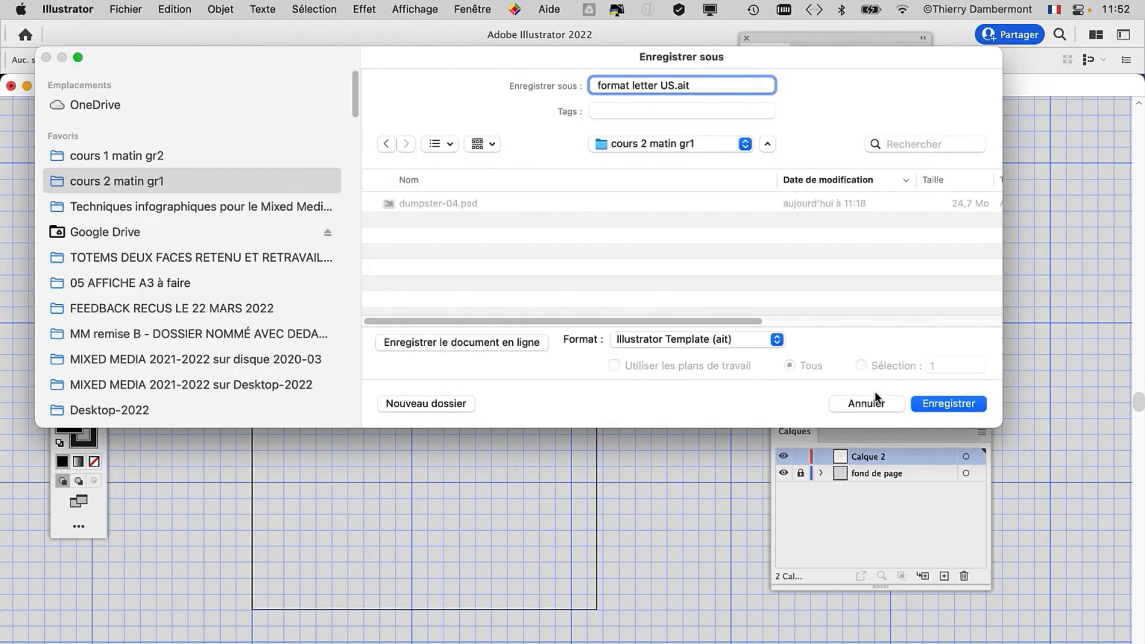
pyautogui.click(945, 404)
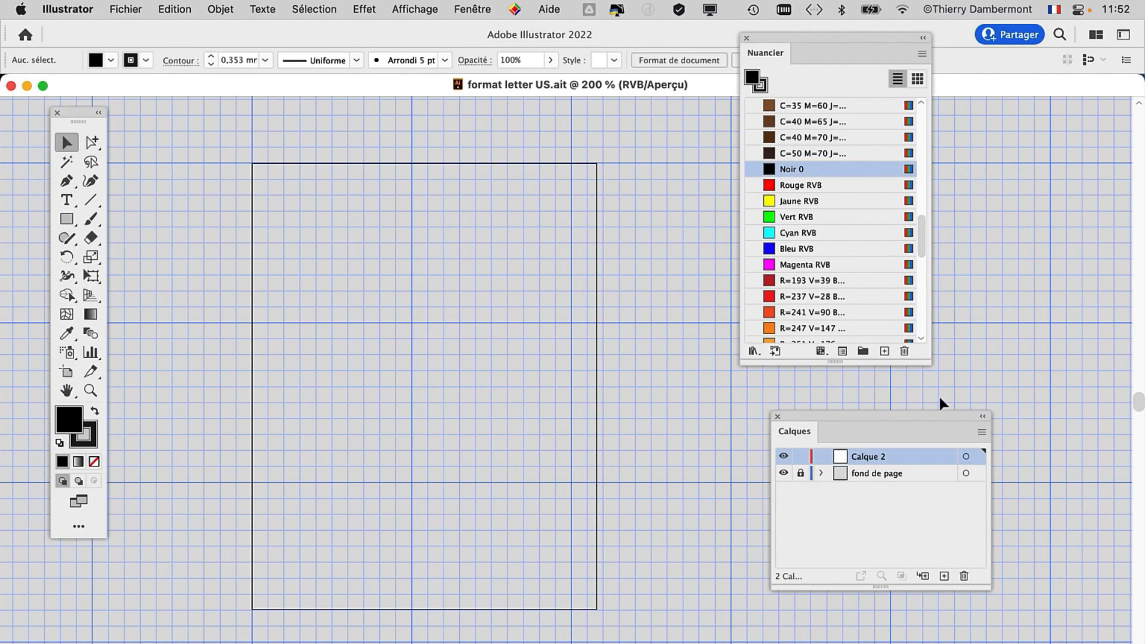
# Close the saved template document, along with the Nuancier and Calques panels
pyautogui.click(12, 86)
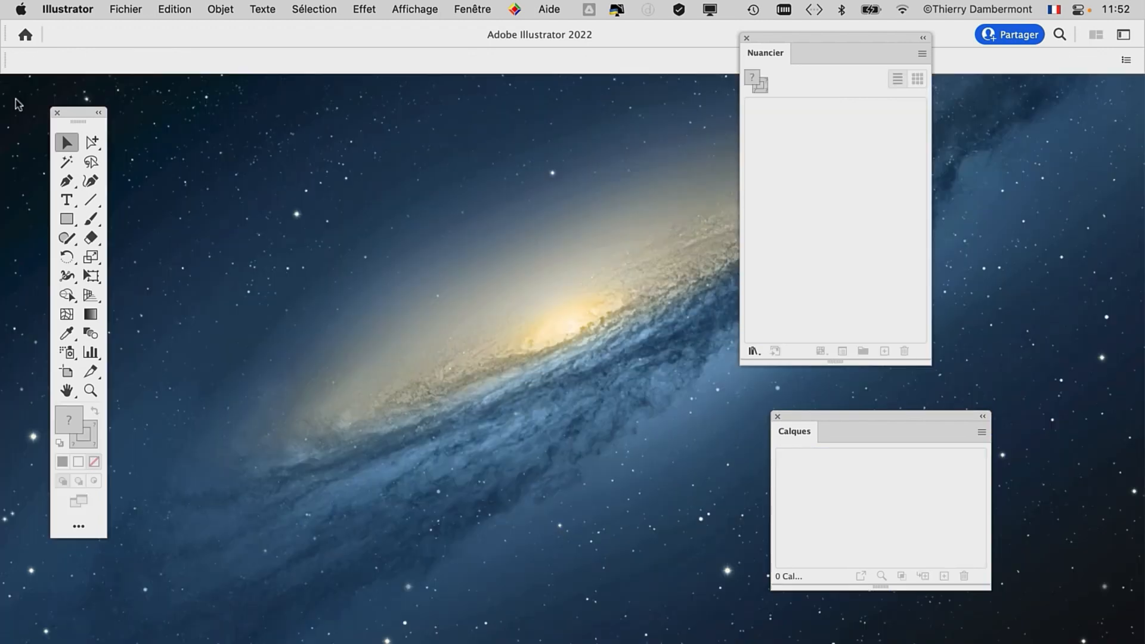
pyautogui.click(746, 38)
pyautogui.click(779, 415)
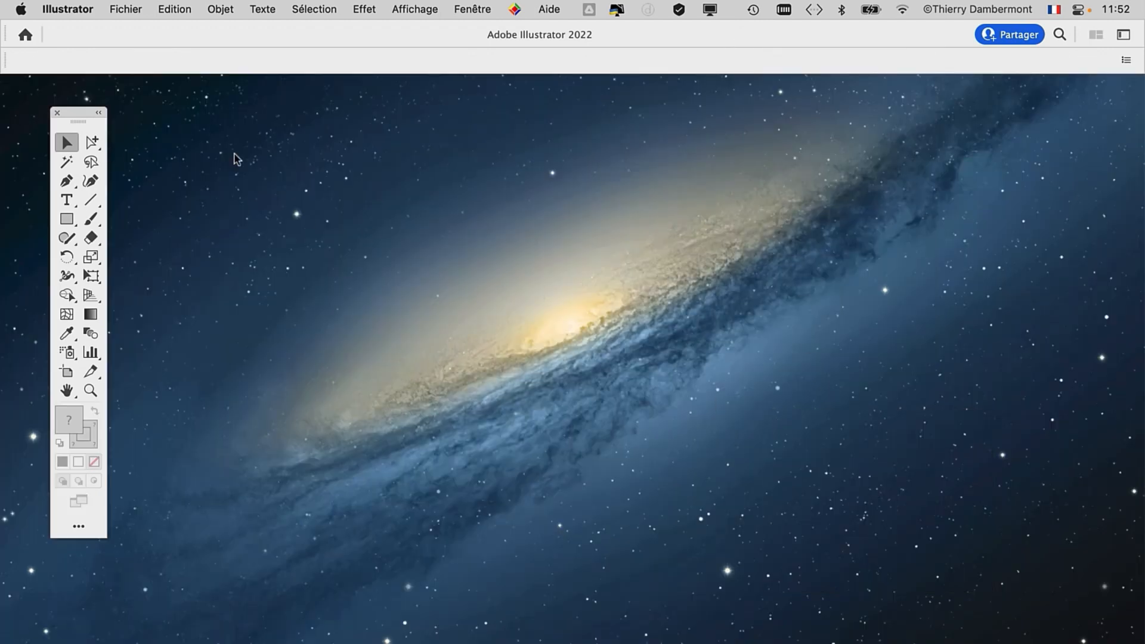
# Switch to the Finder and open format letter US.ait from the folder cours 2 matin gr1 as a new untitled document
pyautogui.press('super+Tab')
pyautogui.press('super+Tab')
pyautogui.press('super+Tab')
pyautogui.press('super+Tab')
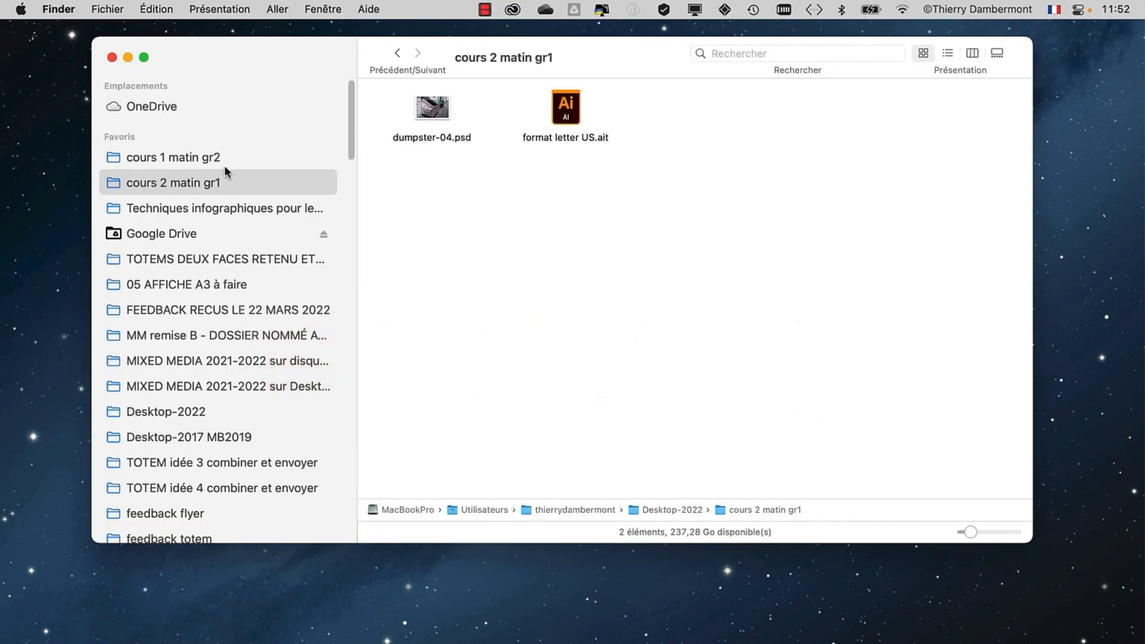
pyautogui.click(565, 118)
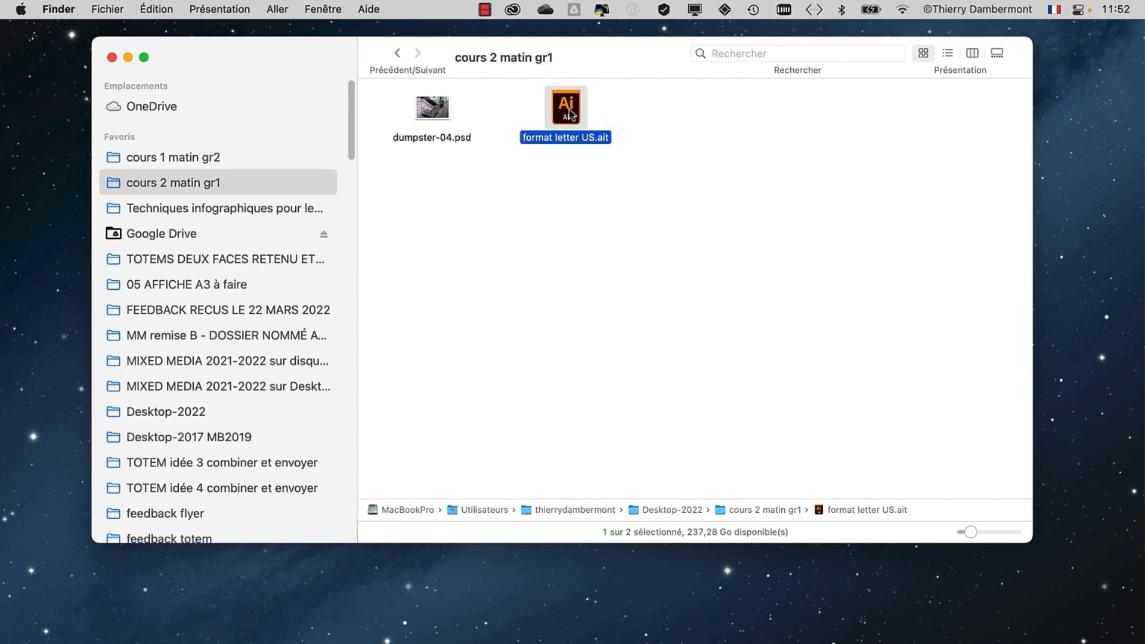
pyautogui.doubleClick(569, 112)
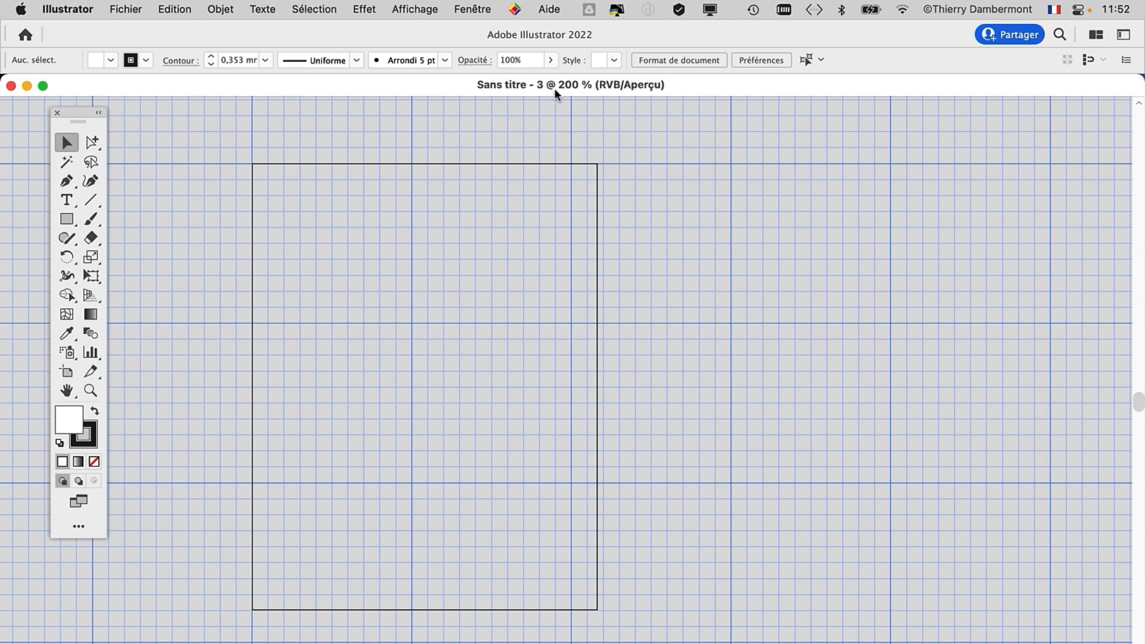
# Hide the grid in the new document based on the template, with the artboard in clear view
pyautogui.scroll(-6, 660, 323)
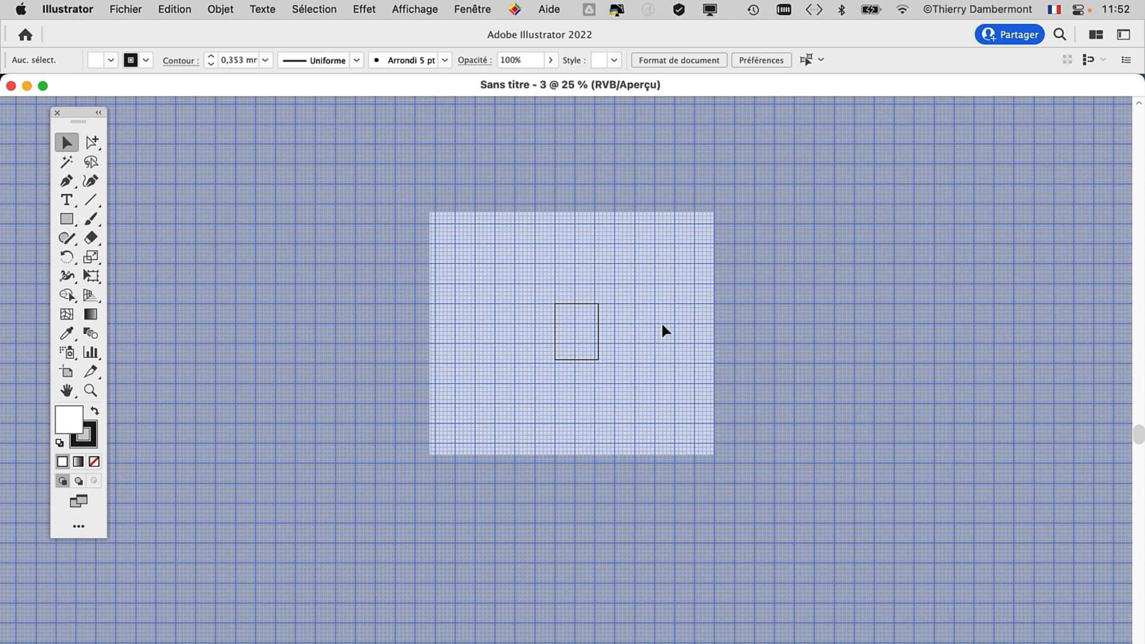
pyautogui.scroll(2, 661, 323)
pyautogui.scroll(3, 660, 320)
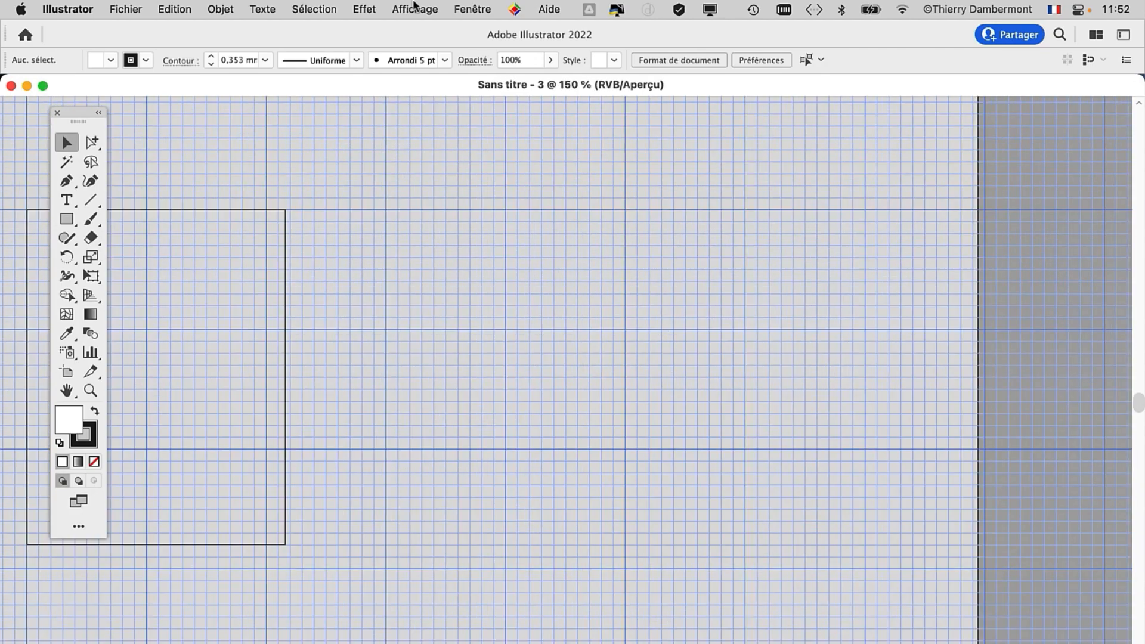
pyautogui.click(416, 8)
pyautogui.scroll(-1, 433, 281)
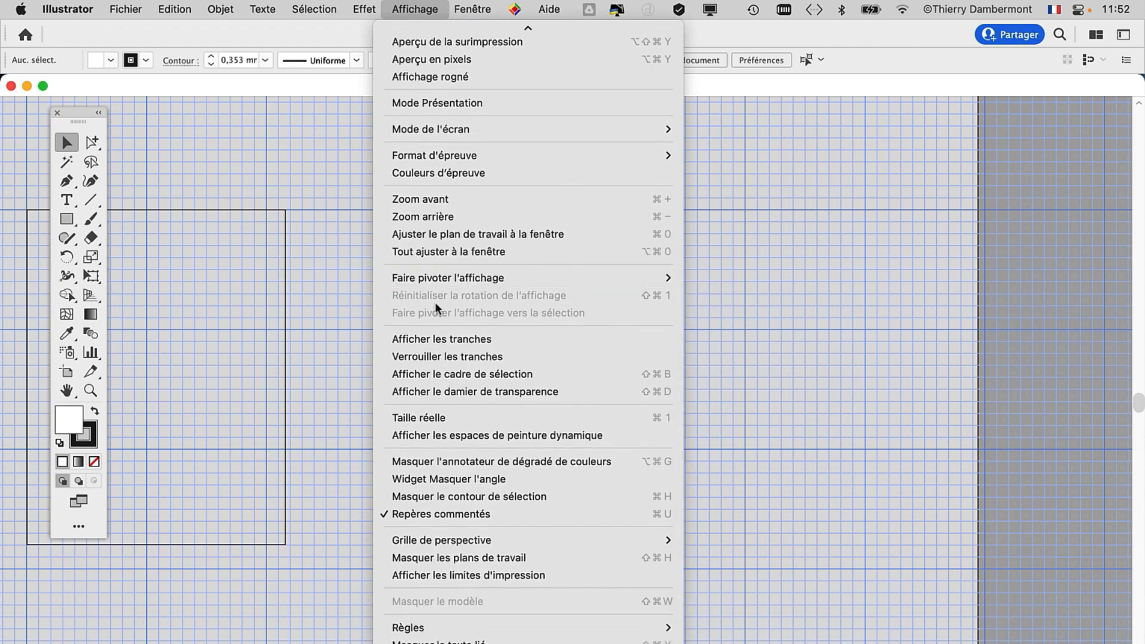
pyautogui.scroll(-3, 487, 533)
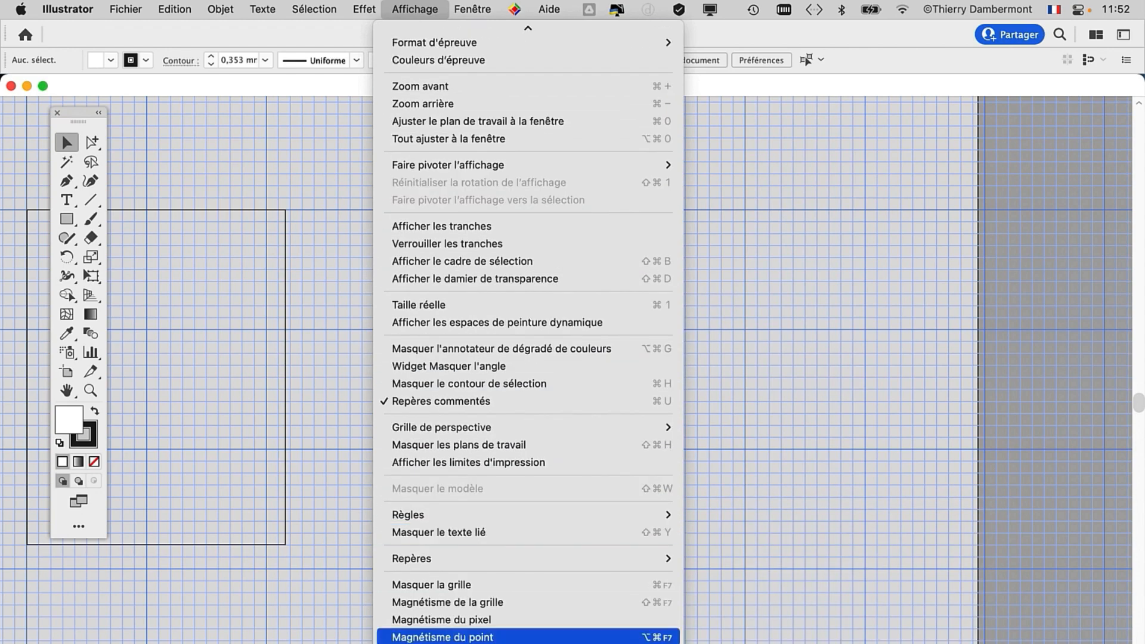
pyautogui.click(457, 586)
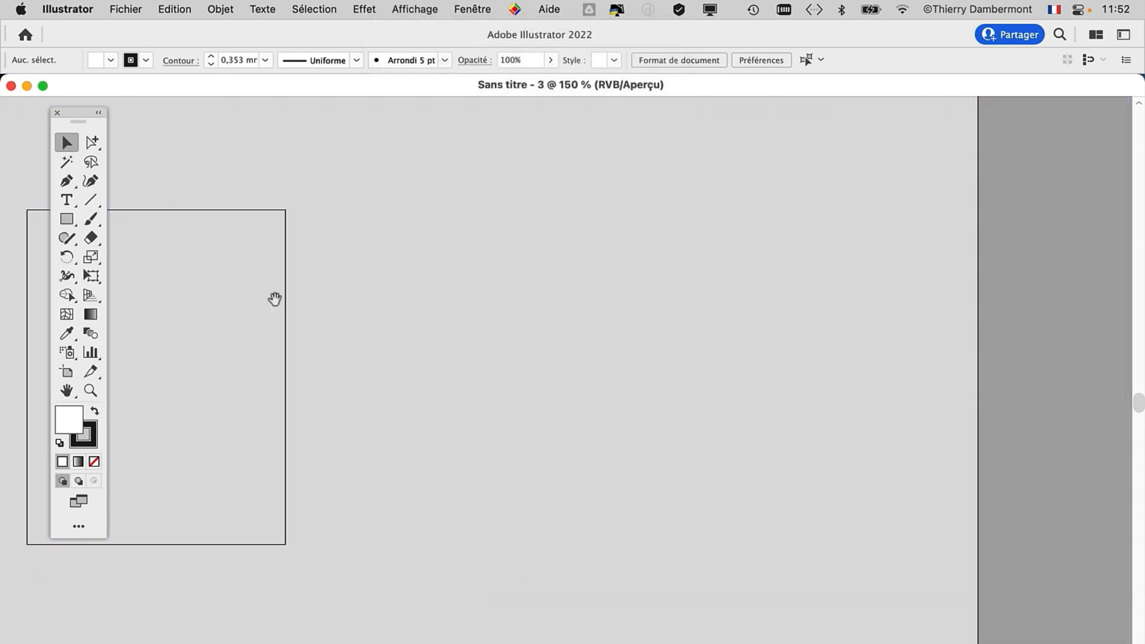
pyautogui.moveTo(274, 298); pyautogui.dragTo(527, 325)
# Show the Nuancier, place it beside the artboard and enlarge it to review its CMJN and RVB swatches
pyautogui.click(471, 8)
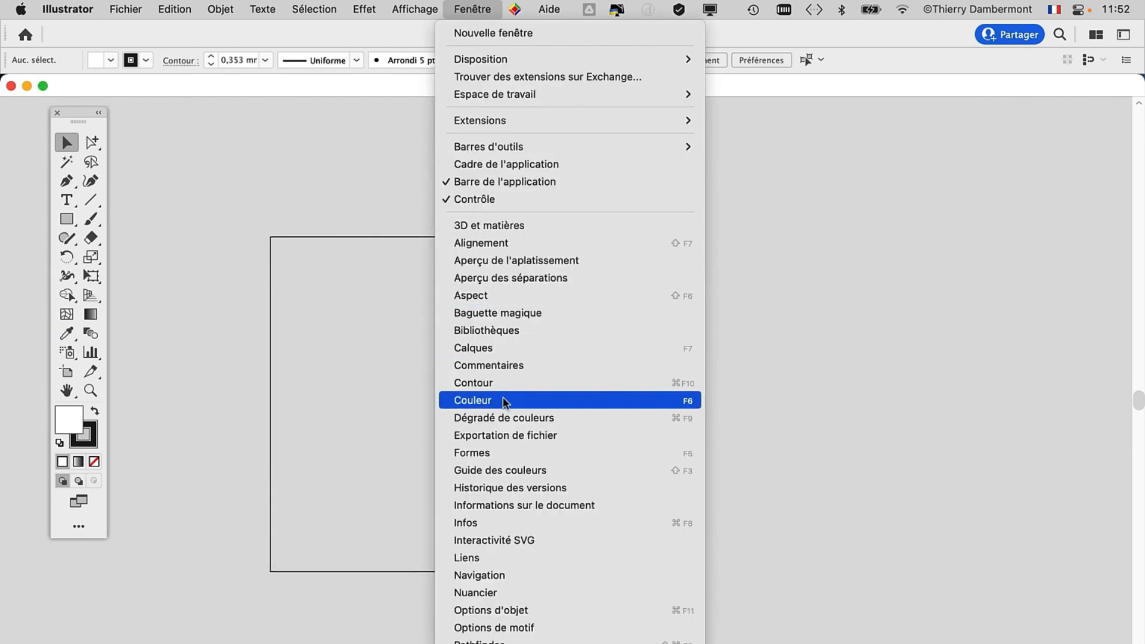
pyautogui.click(510, 592)
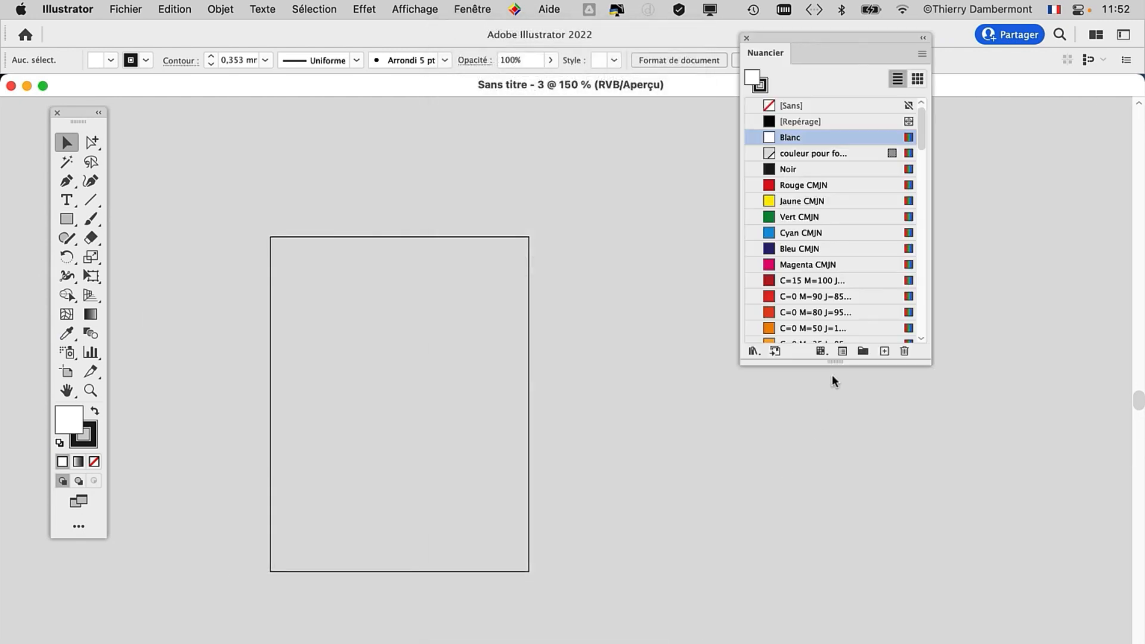
pyautogui.moveTo(761, 37); pyautogui.dragTo(607, 124)
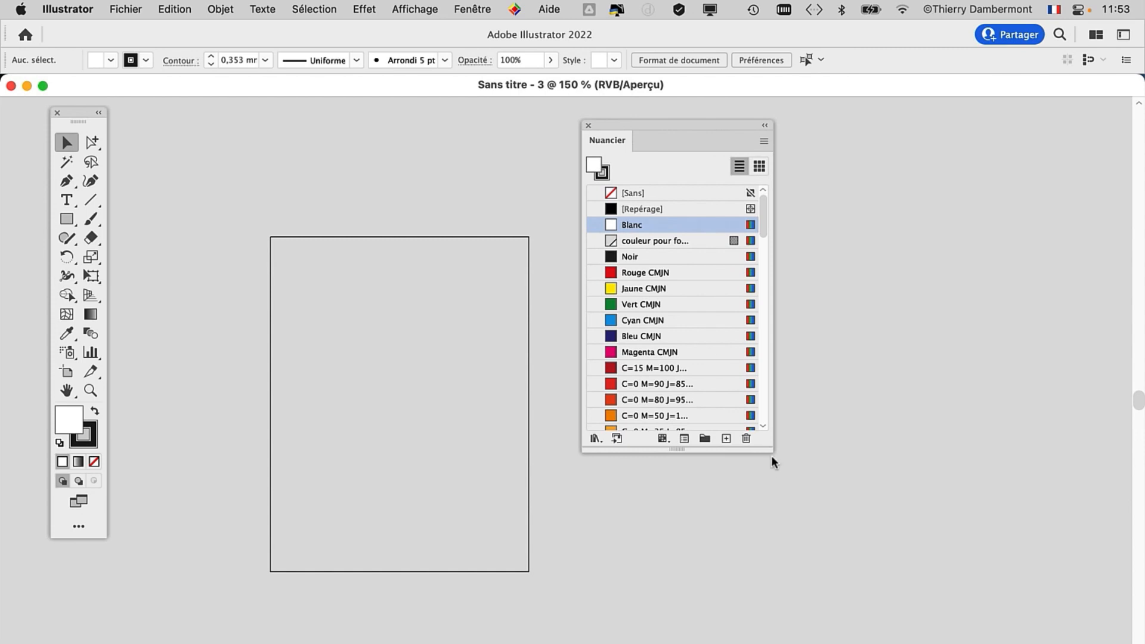
pyautogui.moveTo(770, 453); pyautogui.dragTo(883, 601)
pyautogui.scroll(-10, 696, 406)
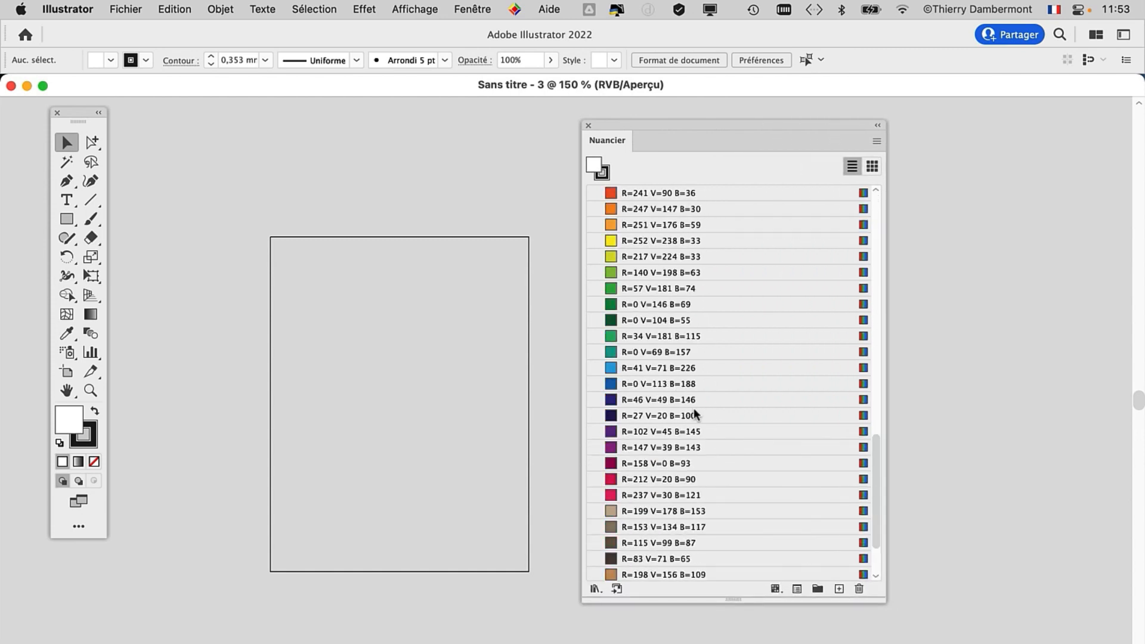
# Display the Nuancier swatches as medium thumbnails, then shorten the panel and move it farther from the artboard
pyautogui.click(877, 141)
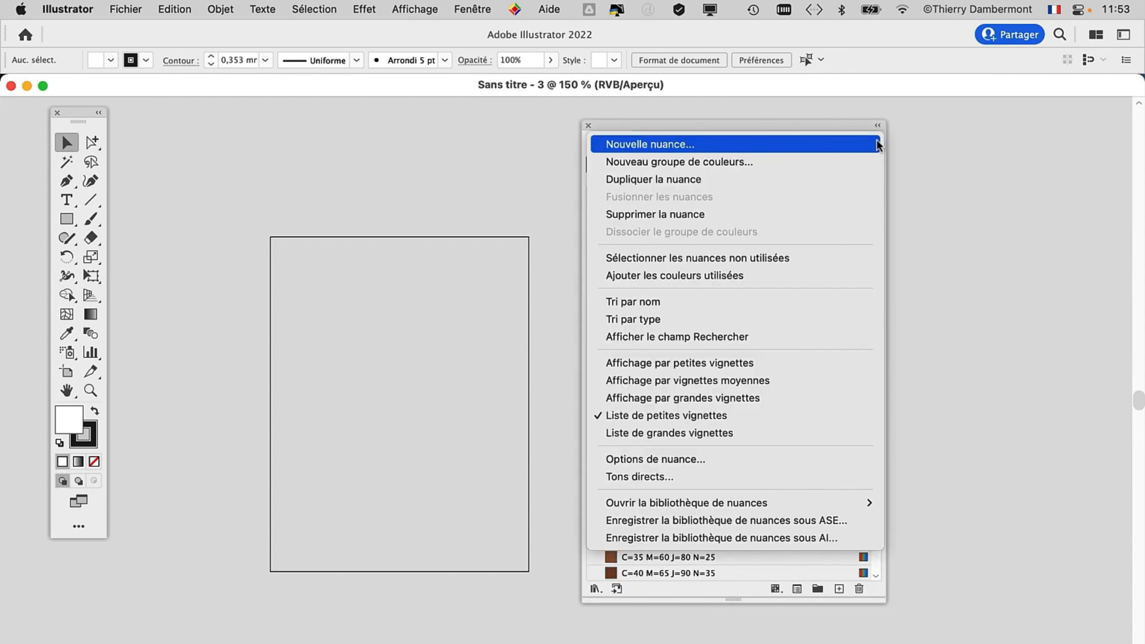
pyautogui.click(718, 383)
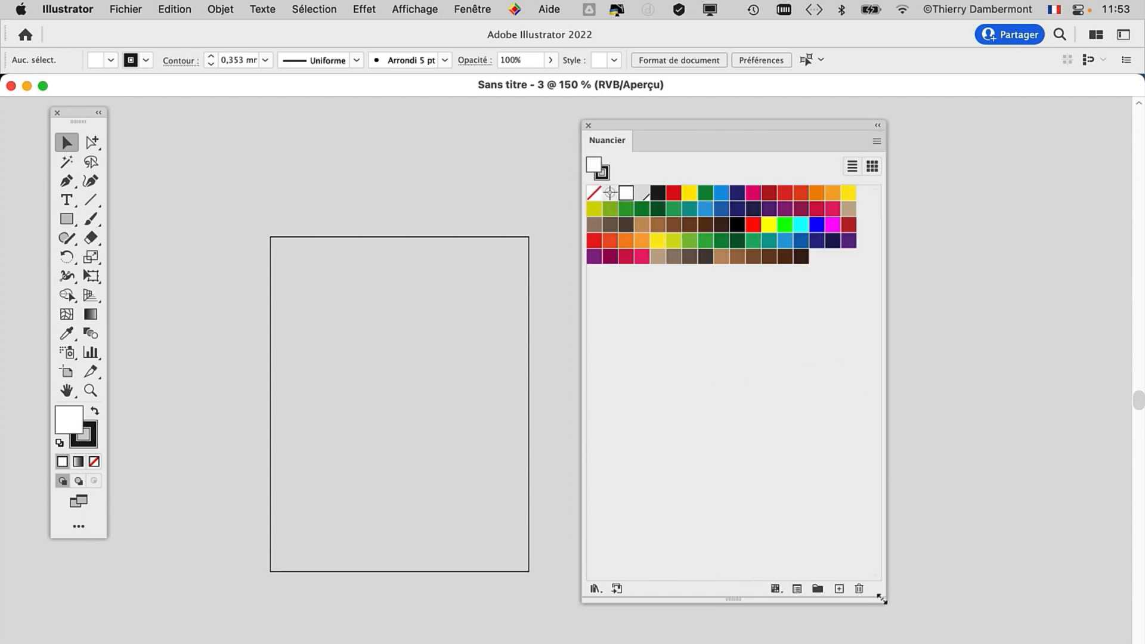
pyautogui.moveTo(884, 600); pyautogui.dragTo(885, 393)
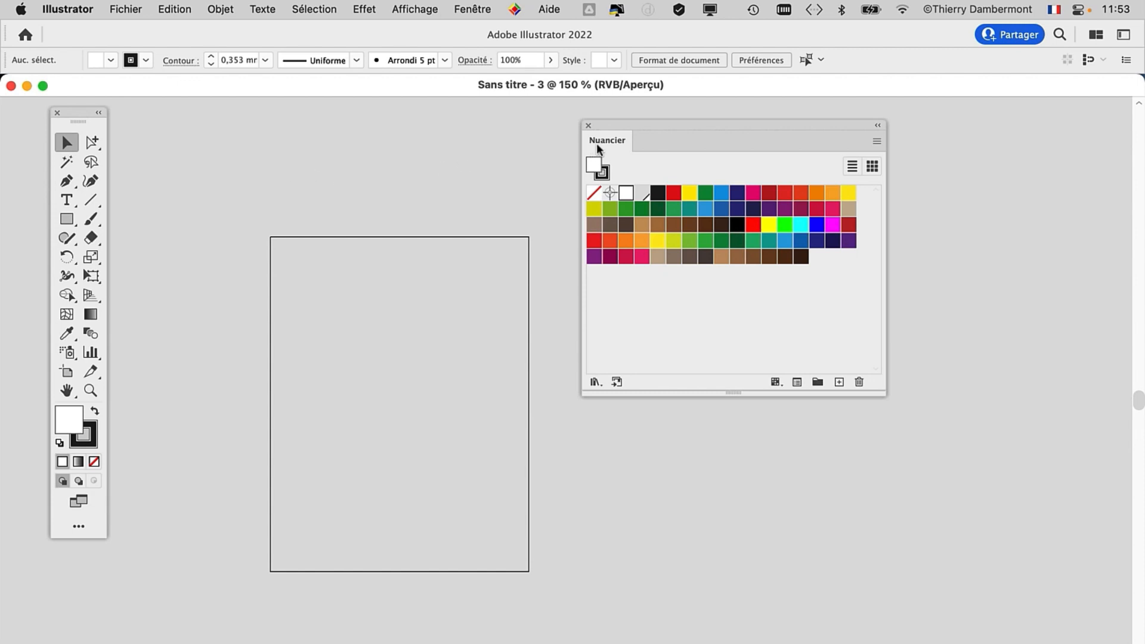
pyautogui.moveTo(609, 122); pyautogui.dragTo(691, 170)
pyautogui.click(110, 9)
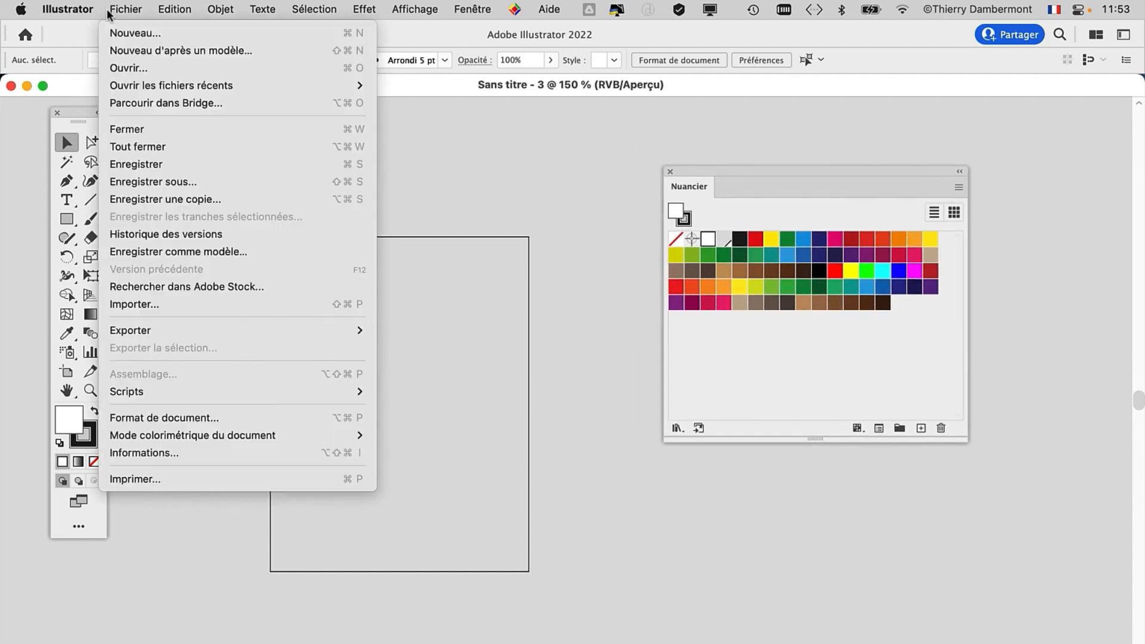
pyautogui.click(111, 33)
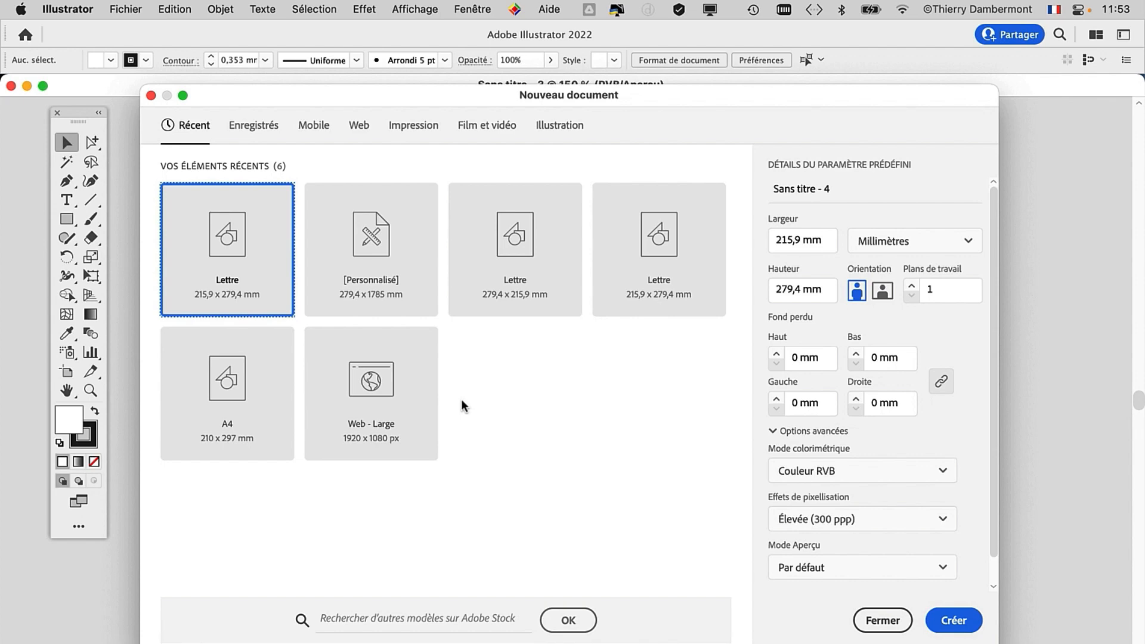
pyautogui.click(882, 620)
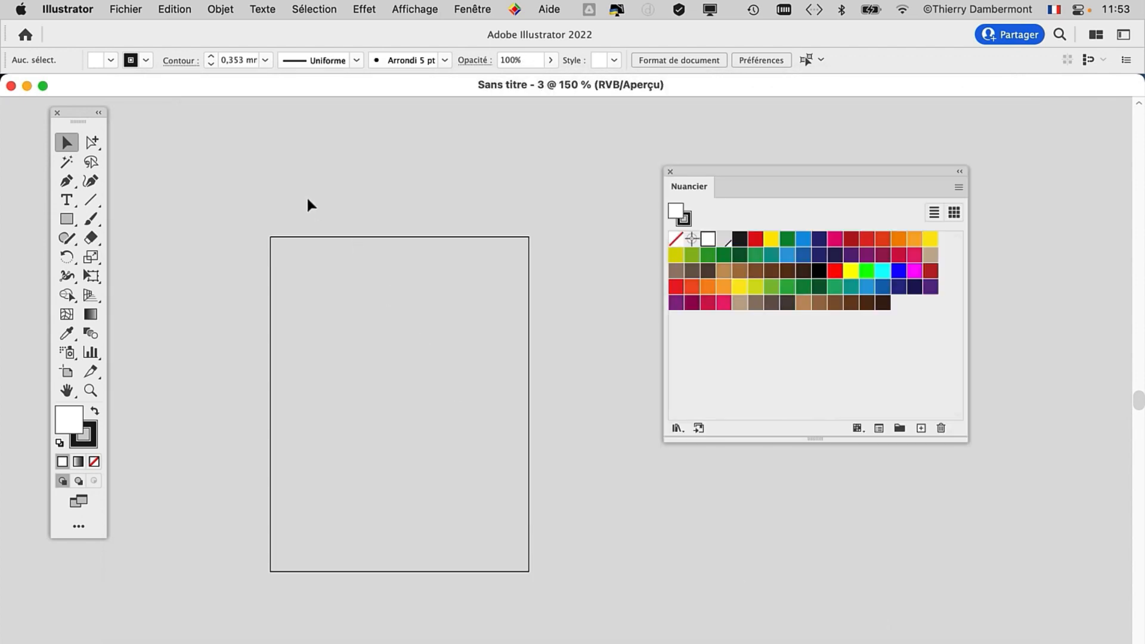